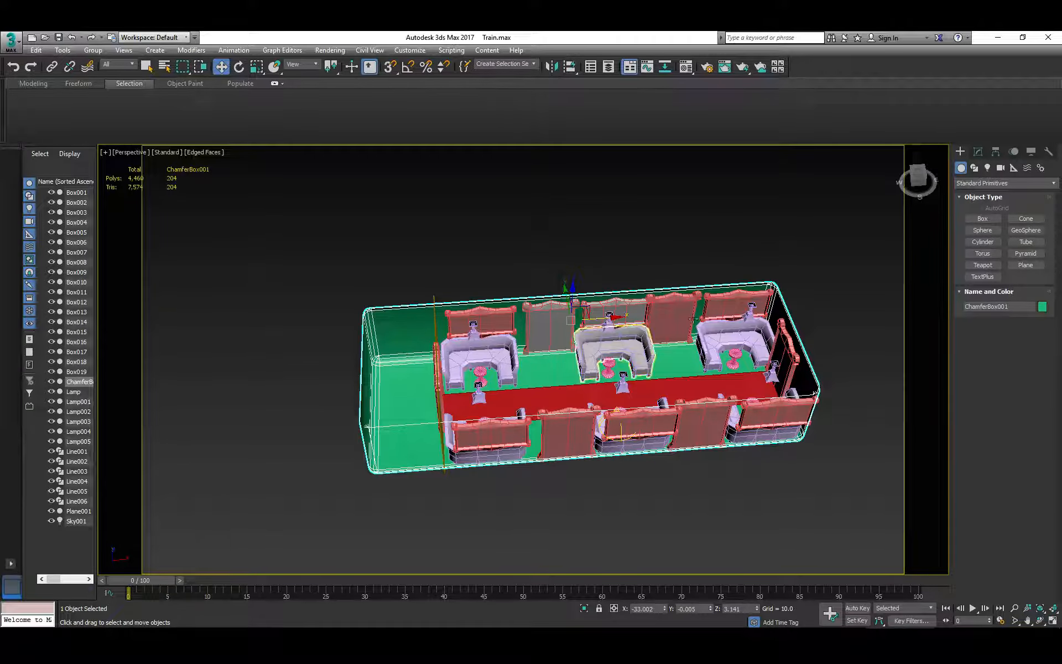
Step: Create a box about 167 long, 56 wide and 16 high across the empty end of the train carriage
left_click(983, 218)
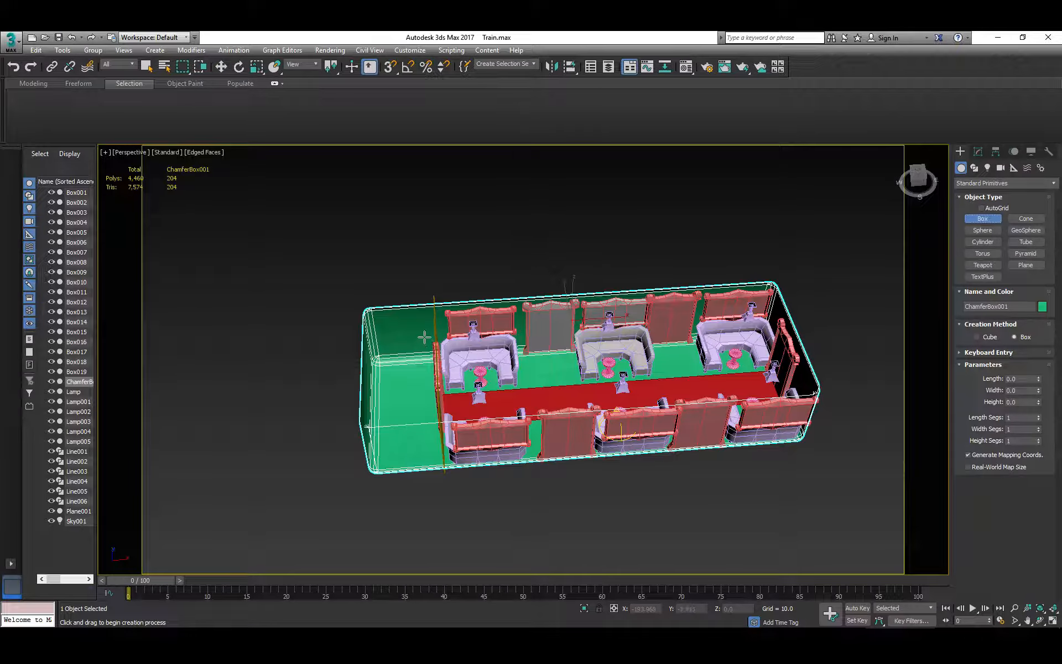
middle_click_drag(425, 337, 461, 379, "alt")
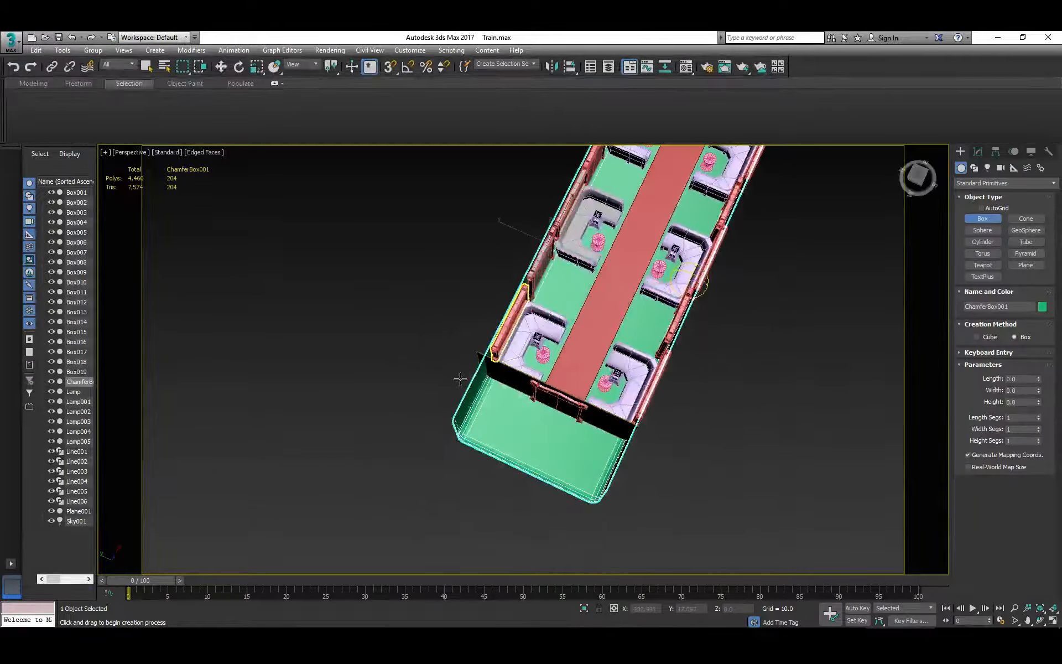
left_click_drag(470, 384, 599, 502)
left_click(598, 499)
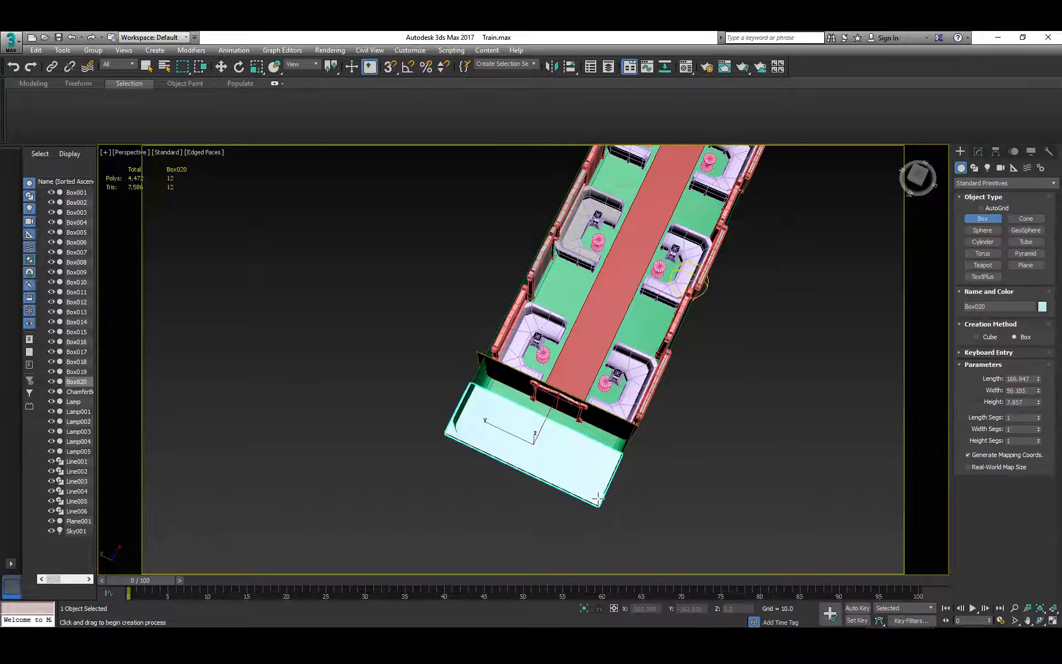
left_click(597, 493)
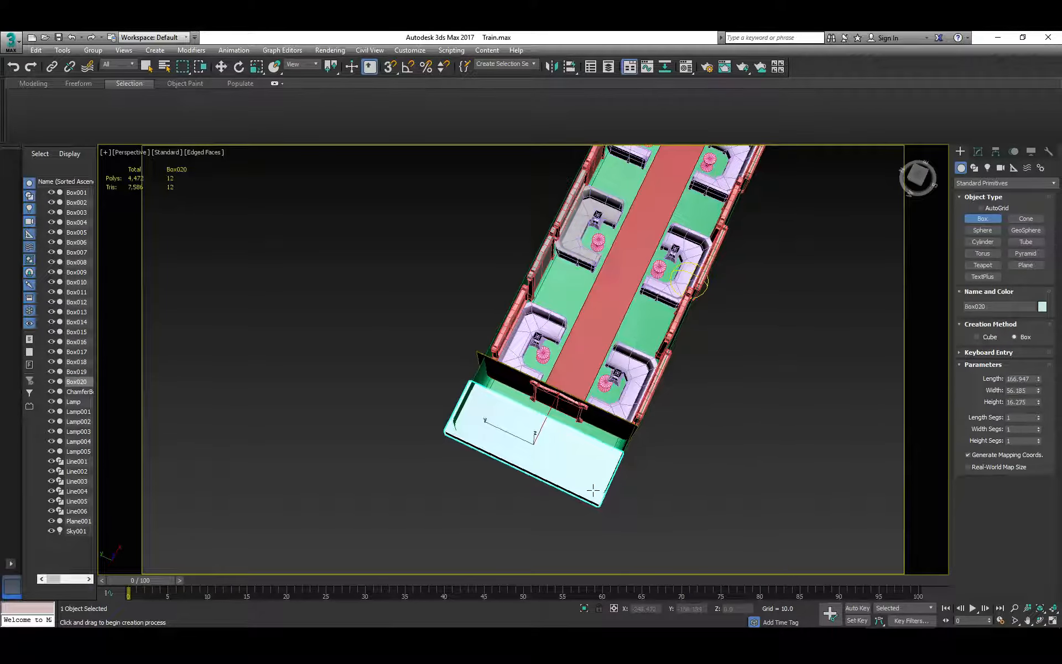
Step: Give the new box 3 length segments and 2 width segments
left_click(1039, 420)
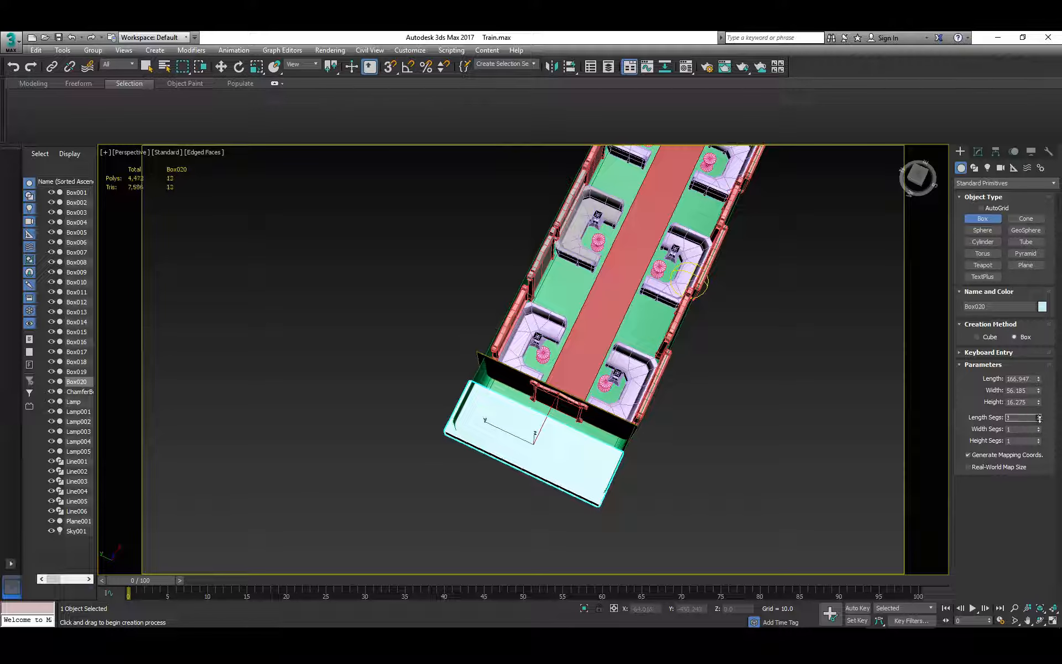
left_click_drag(1039, 417, 1041, 424)
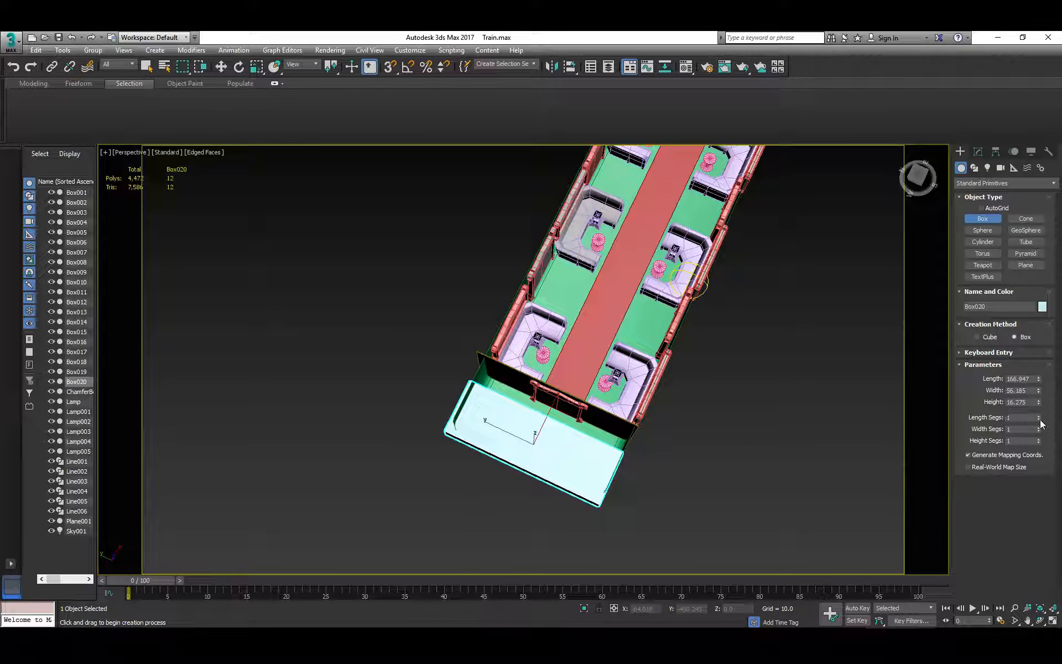
left_click(1039, 417)
left_click(1040, 416)
middle_click_drag(605, 498, 480, 415, "alt")
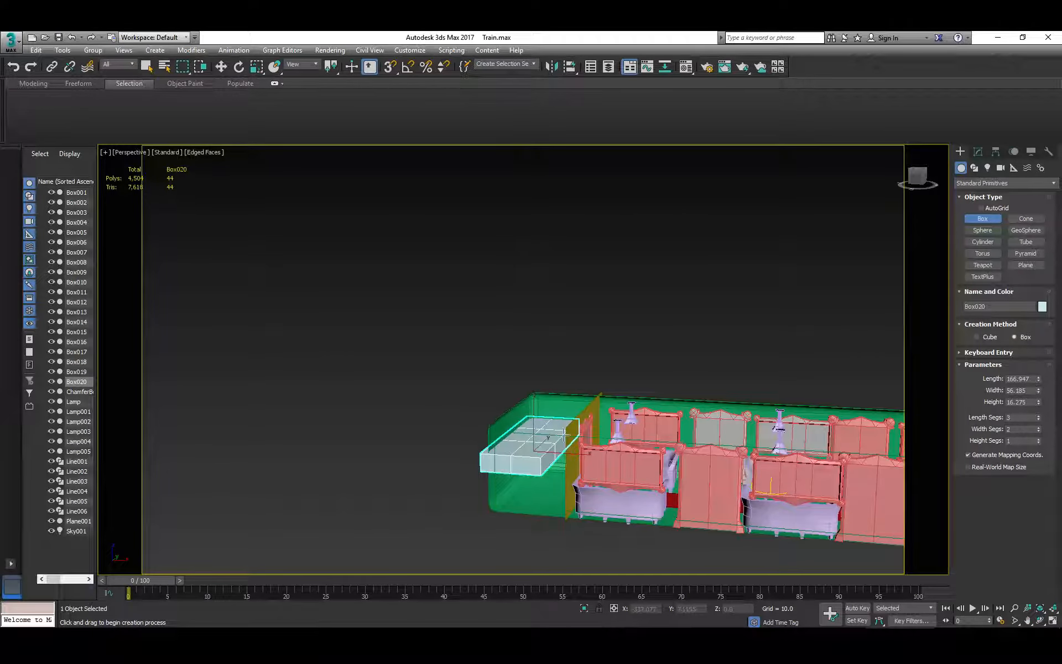
Step: Isolate the new box and convert it to an Editable Poly
key("alt+q")
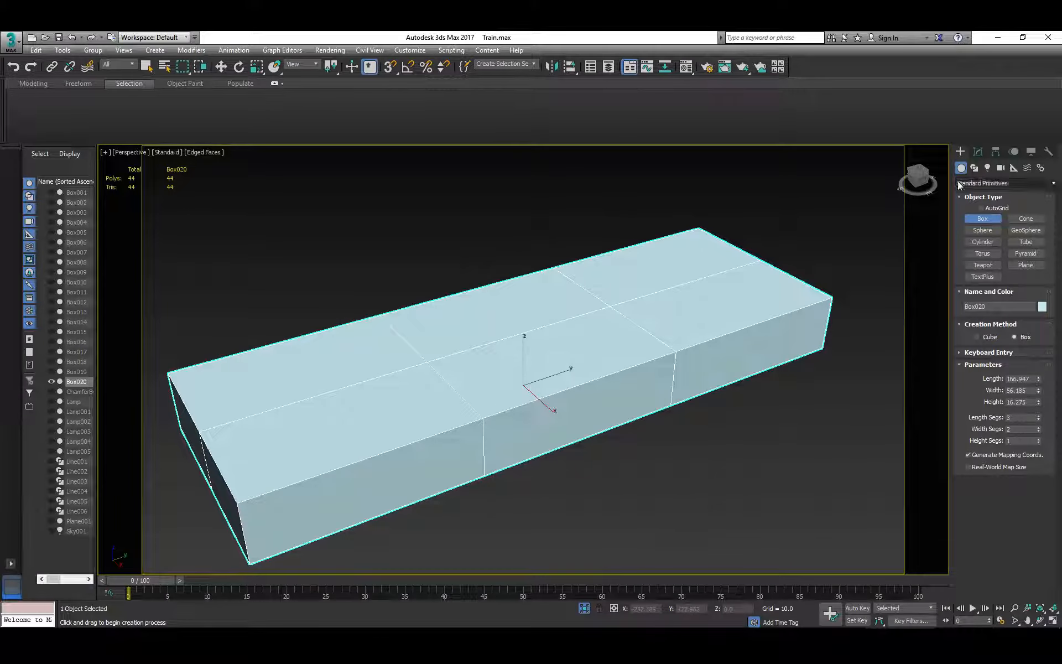
left_click(978, 151)
right_click(979, 200)
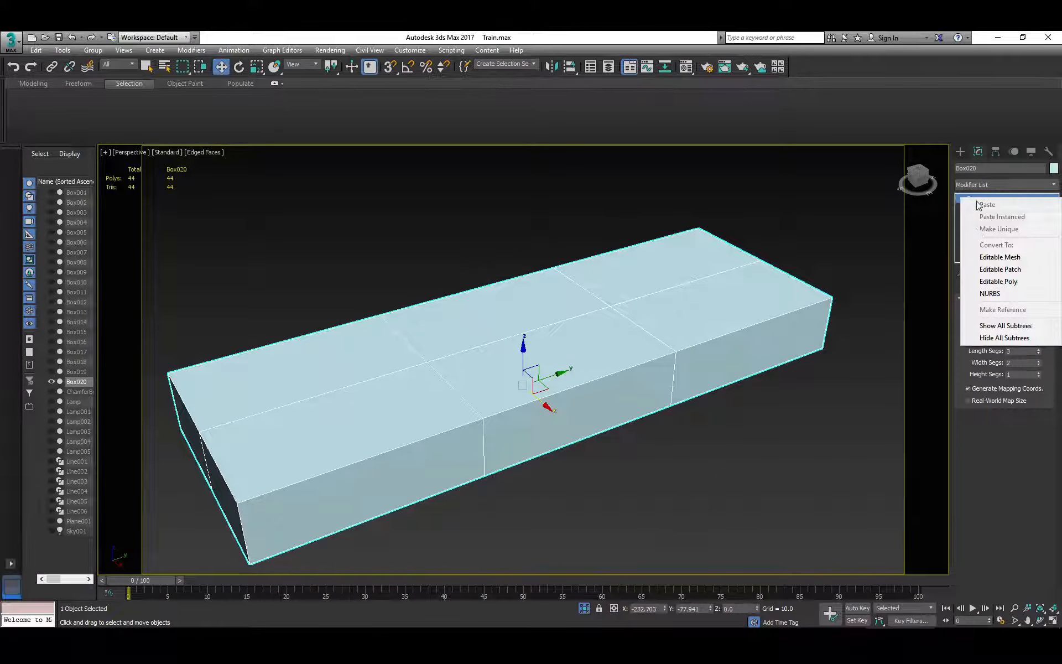
left_click(987, 281)
Step: Delete the box's middle front polygons on the top, front and underside to open a notch
middle_click_drag(623, 344, 573, 407, "alt")
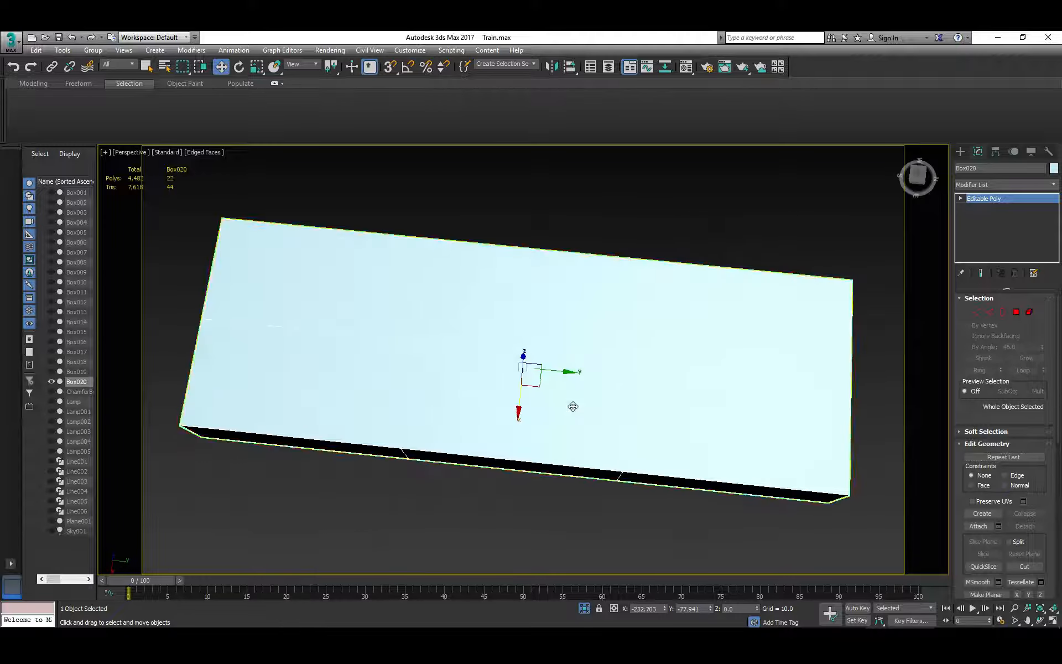
left_click_drag(494, 495, 548, 439)
key("4")
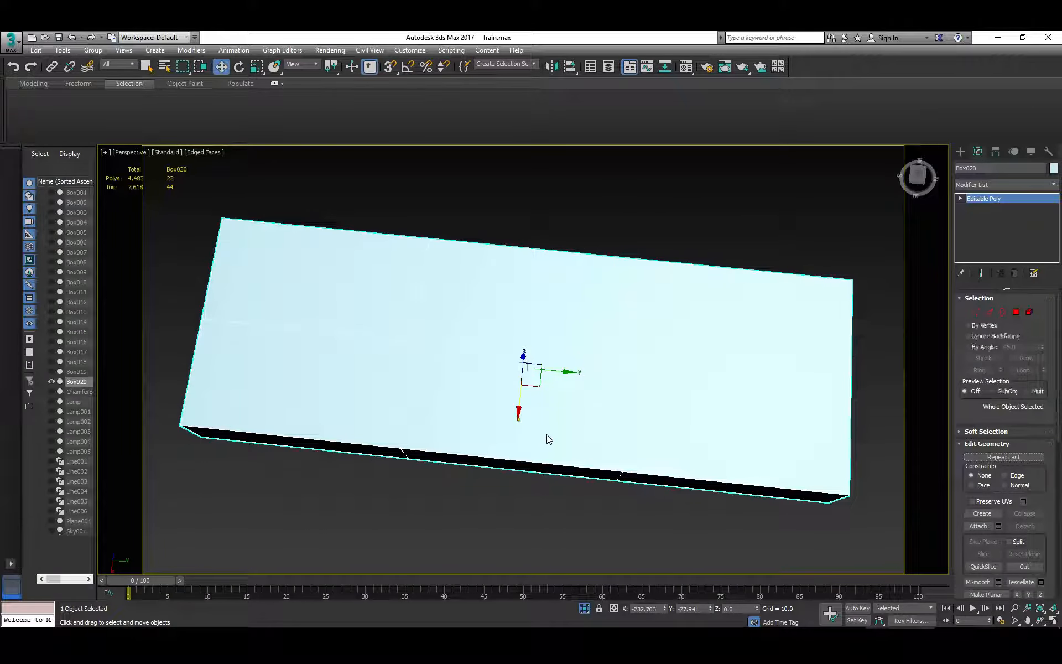
left_click_drag(498, 487, 541, 441)
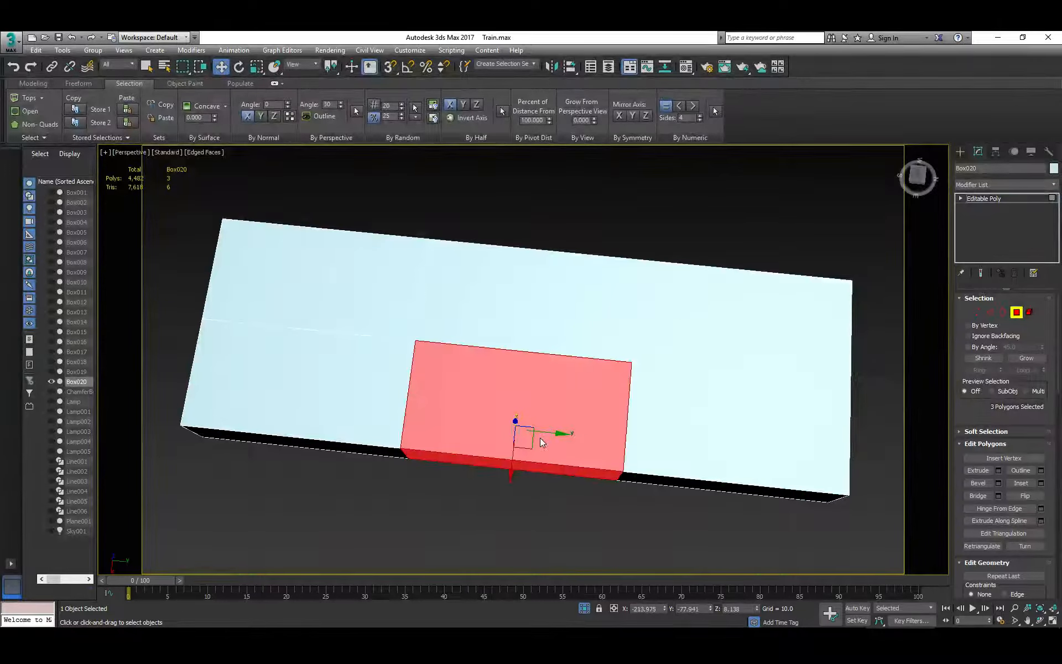
key("Delete")
middle_click_drag(541, 441, 544, 372, "alt")
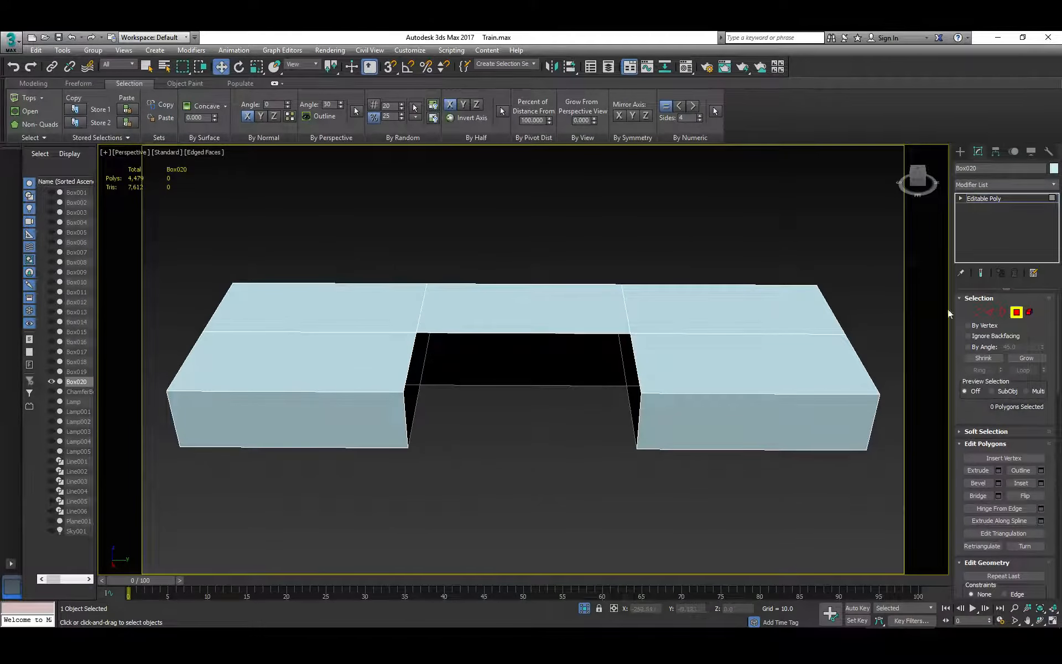
Step: Bridge the open edges of the notch to fill in its back wall and both side walls
left_click(989, 312)
left_click(594, 334)
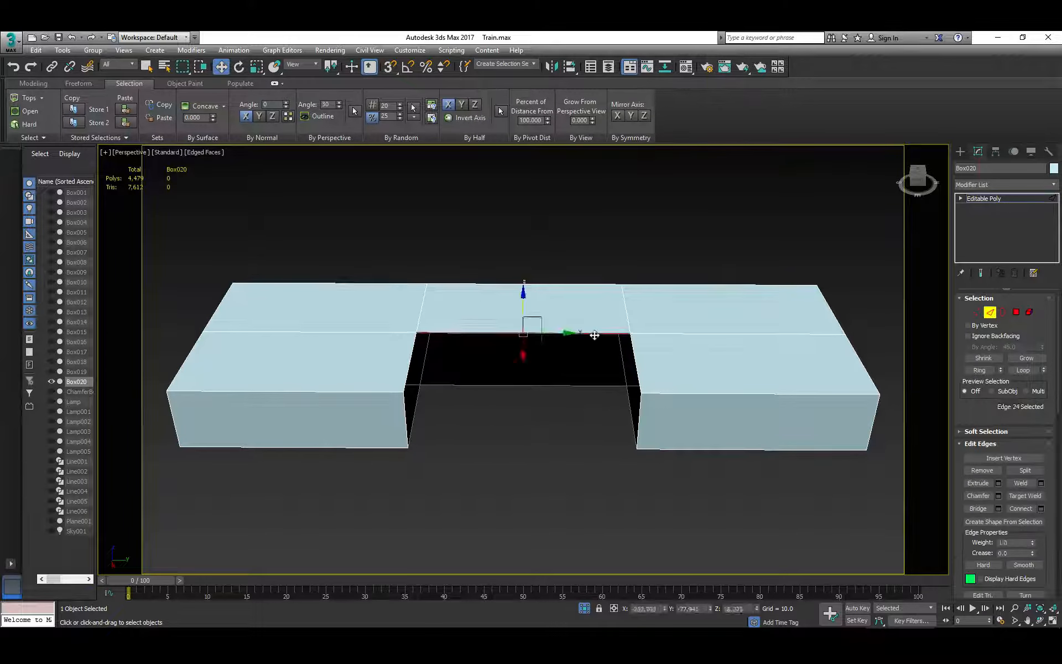
left_click(977, 507)
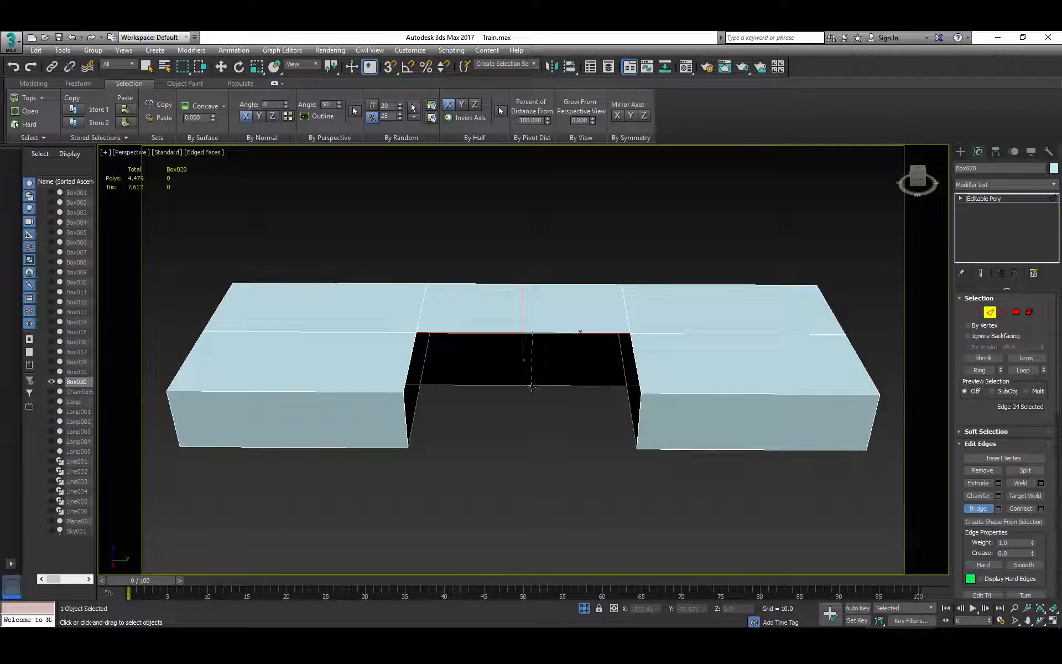
left_click(531, 387)
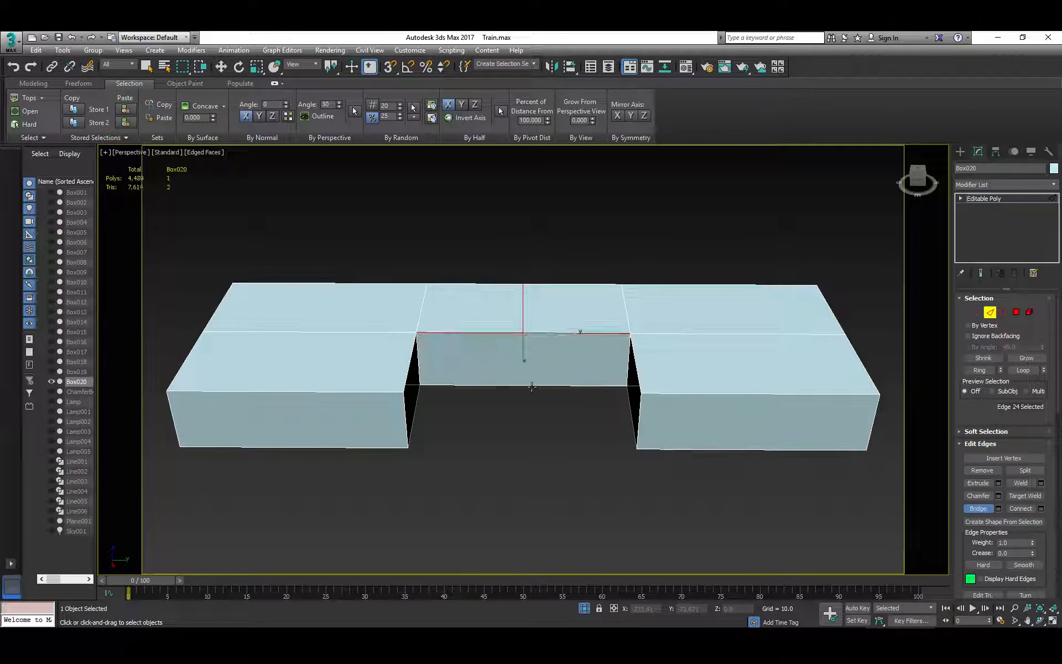
left_click(417, 402)
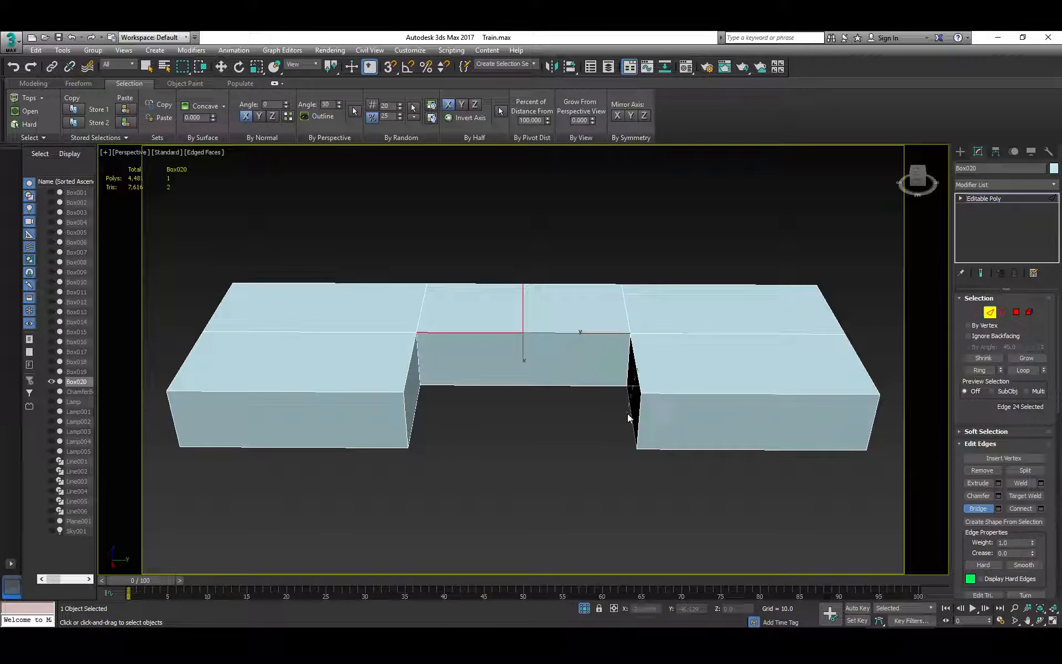
left_click(630, 412)
key("w")
middle_click_drag(546, 410, 566, 387, "alt")
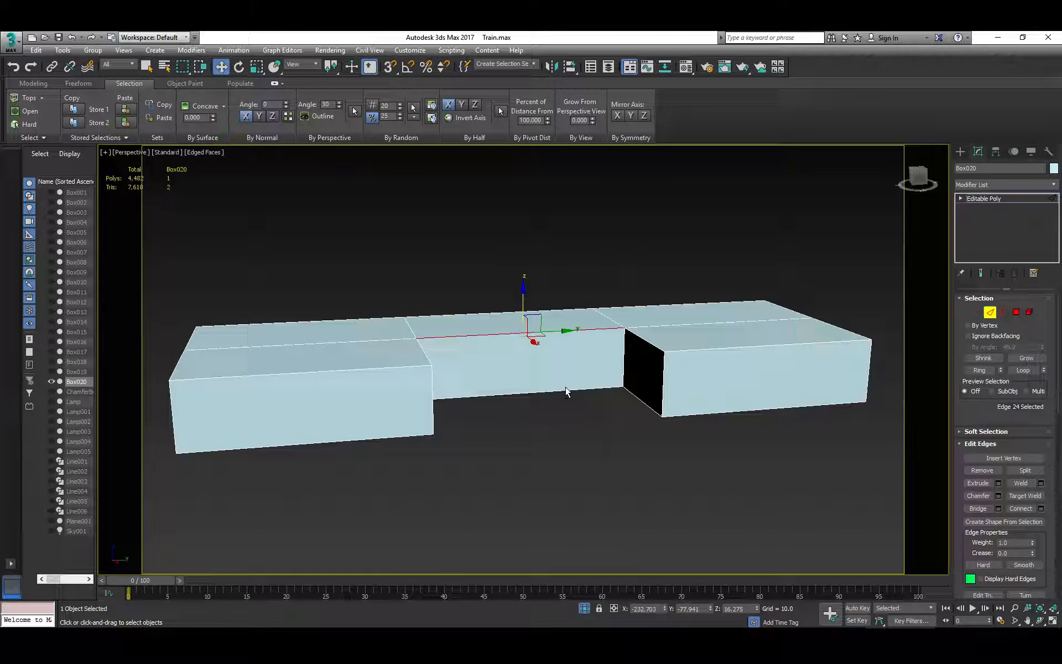
left_click(665, 383)
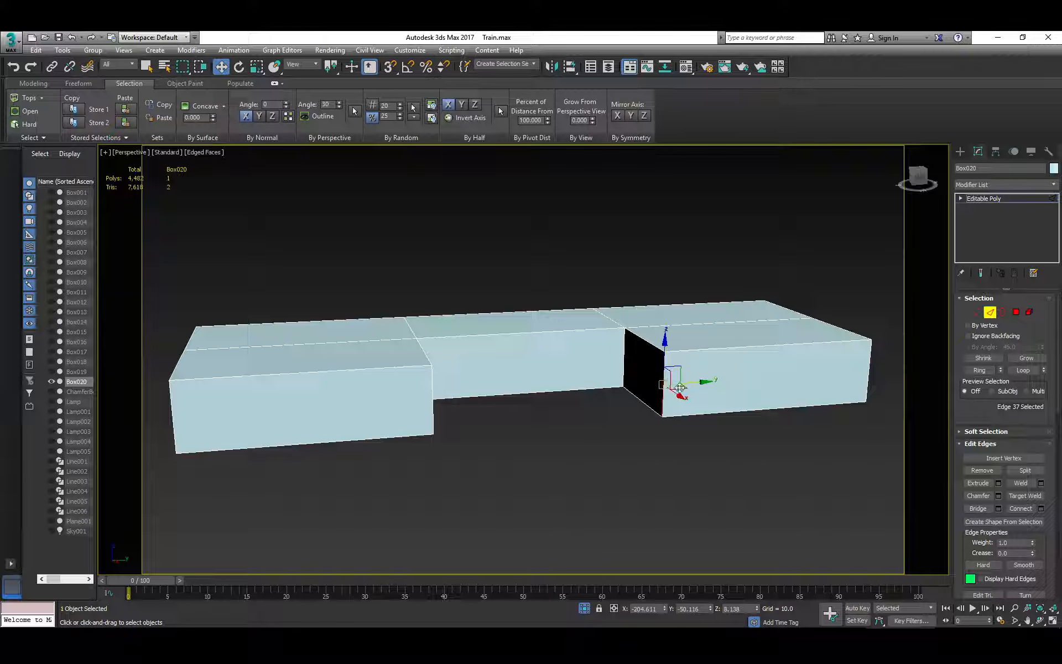
middle_click_drag(665, 383, 646, 420, "alt")
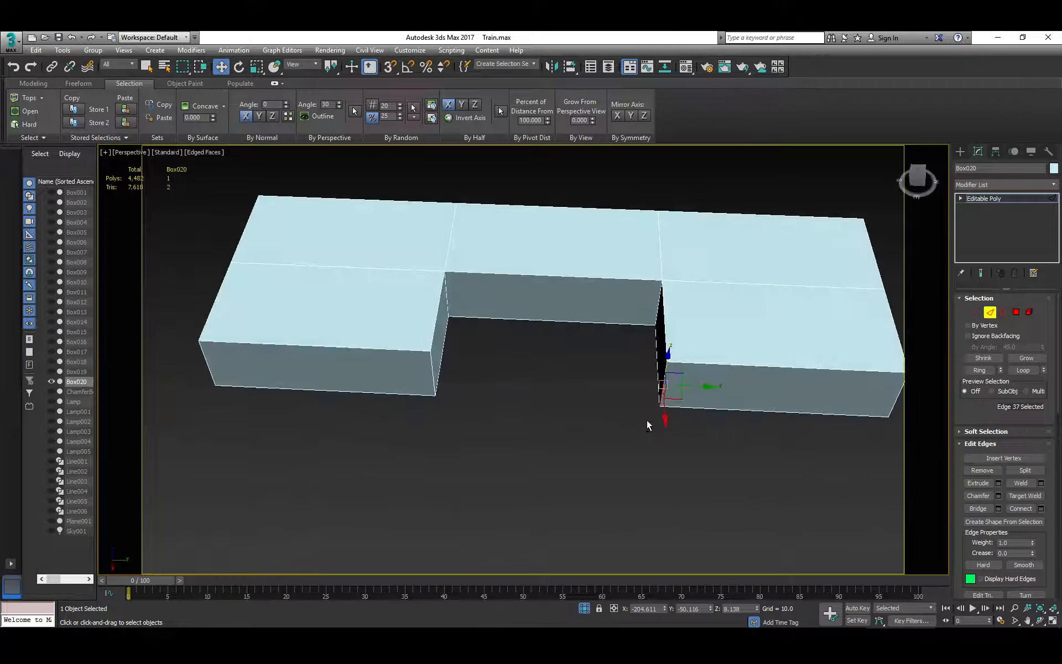
Step: Scale the notch's four front vertices far apart along Y and its four inner vertices slightly apart to splay and widen it
key("1")
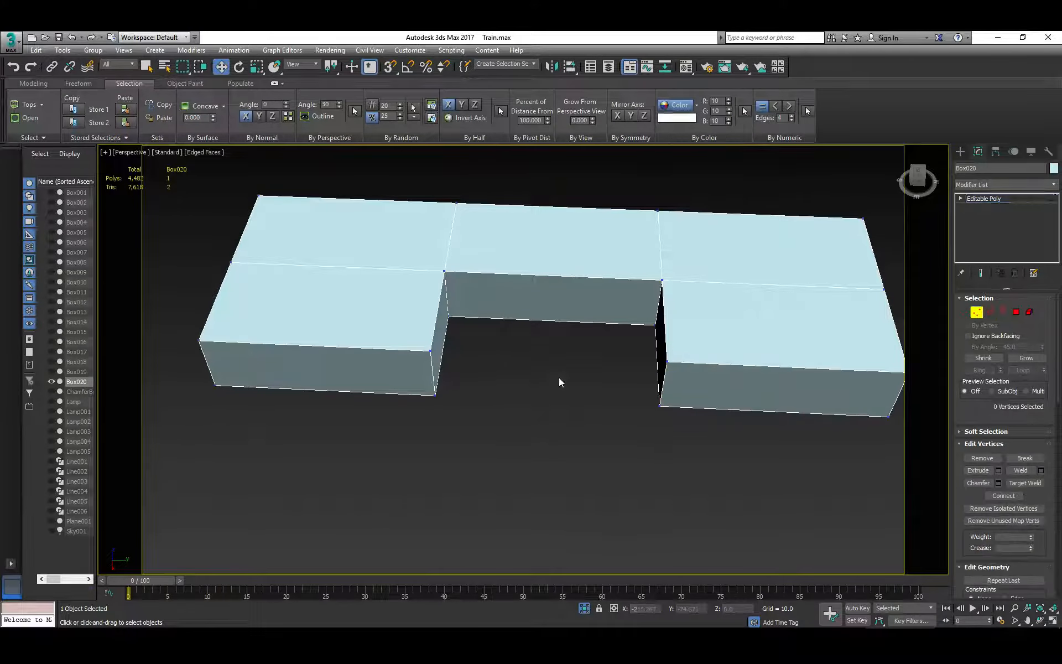
middle_click_drag(559, 380, 568, 406, "alt")
left_click_drag(415, 365, 630, 462)
key("r")
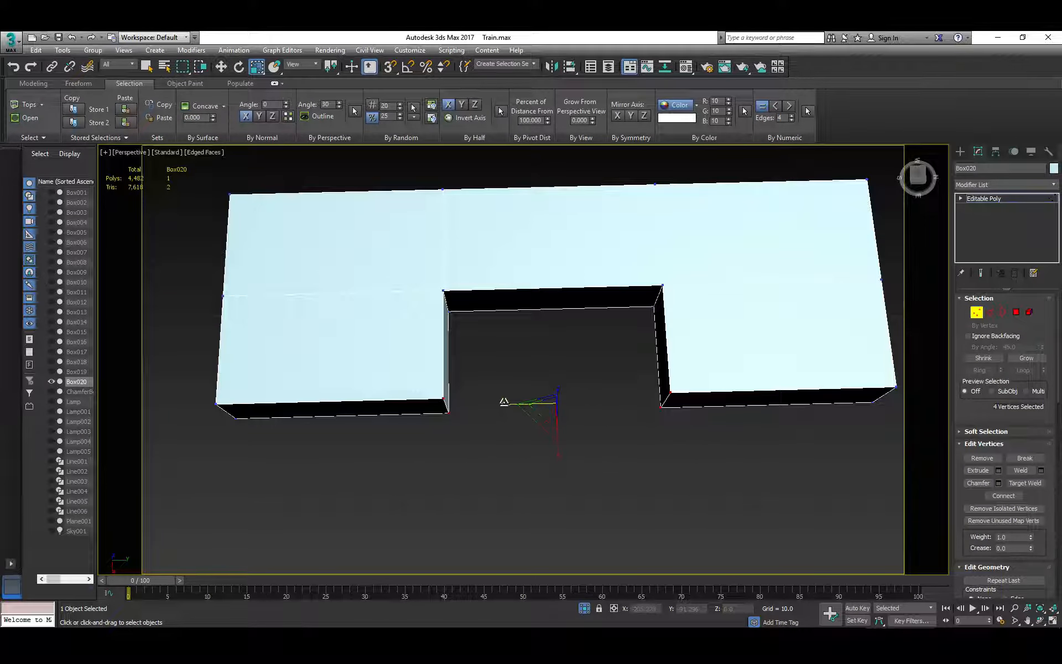
left_click_drag(505, 404, 457, 396)
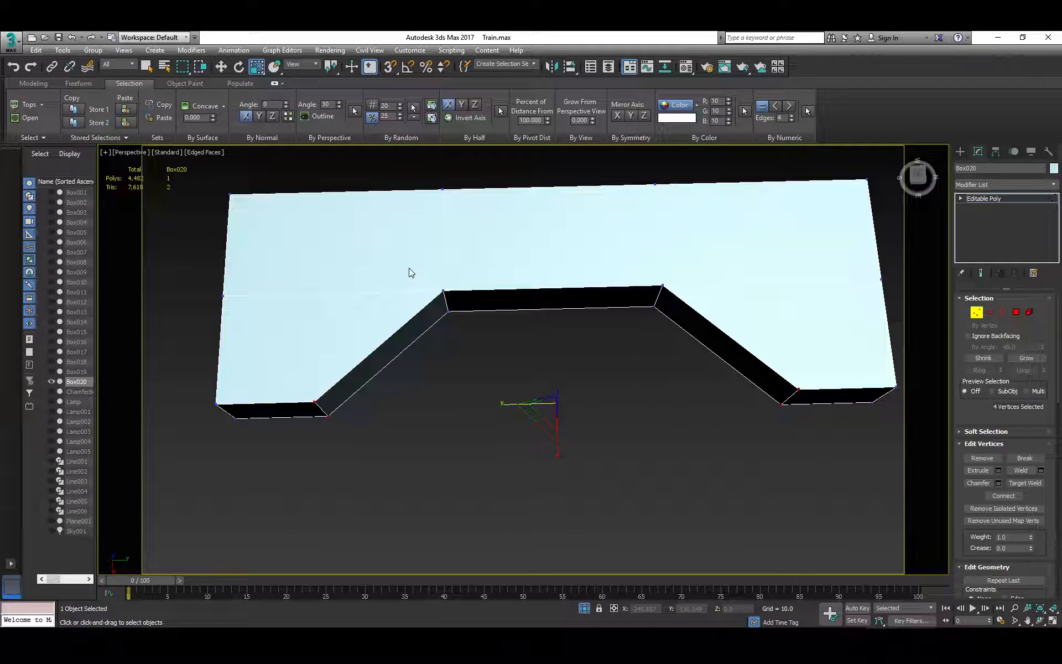
left_click_drag(409, 268, 702, 360)
mouse_move(506, 299)
left_mouse_down()
mouse_move(477, 306)
mouse_move(488, 306)
left_mouse_up()
middle_click_drag(489, 306, 664, 325, "alt")
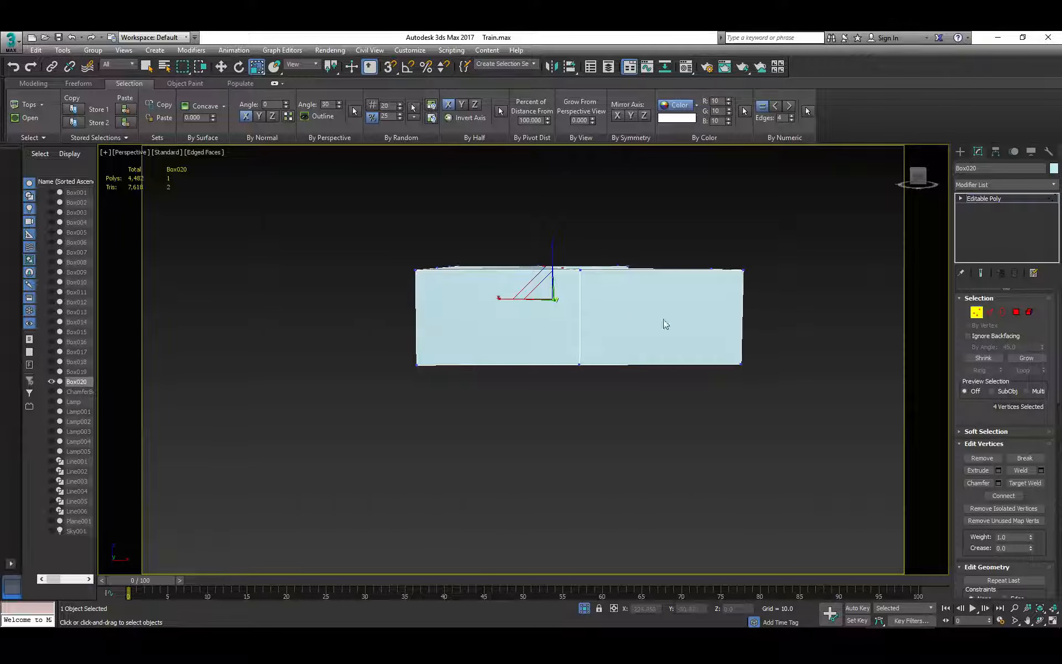
Step: Rotate the five top polygons so the upper surface slopes down from the back towards the notched front
left_click(1018, 313)
middle_click_drag(640, 285, 504, 259, "alt")
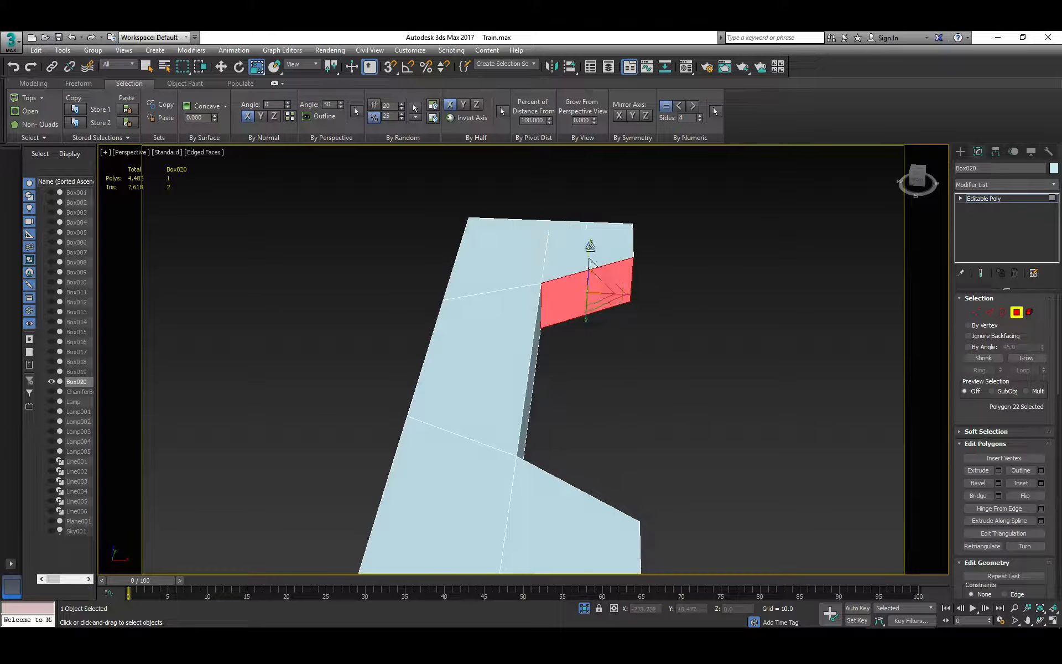
left_click(504, 259, "ctrl")
left_click(486, 351, "ctrl")
left_click(462, 476, "ctrl")
left_click(576, 512, "ctrl")
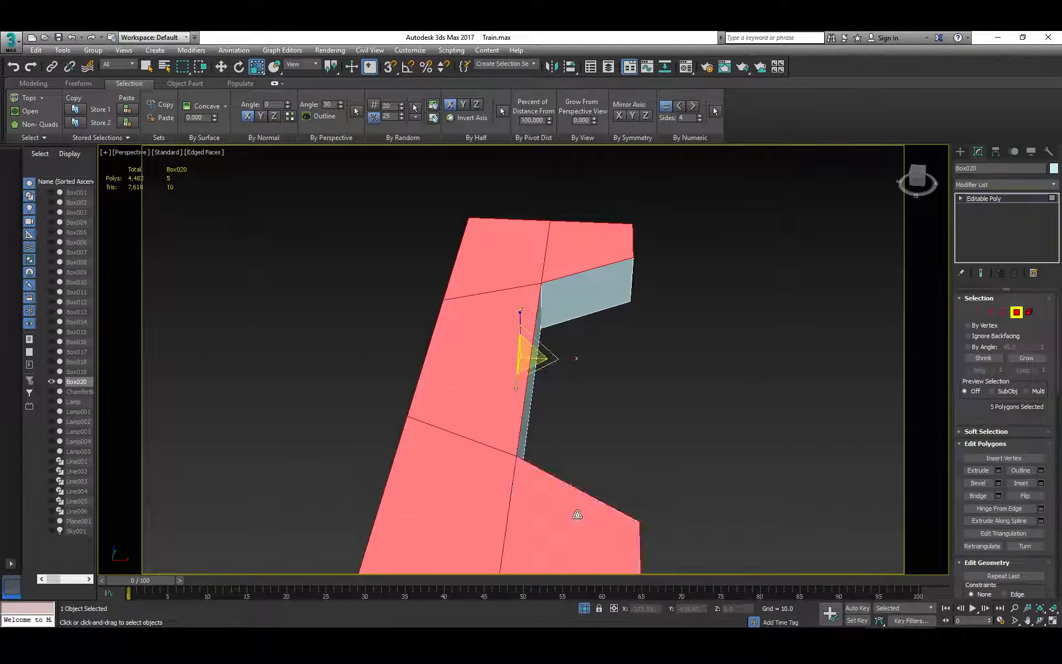
key("e")
left_click_drag(548, 331, 561, 347)
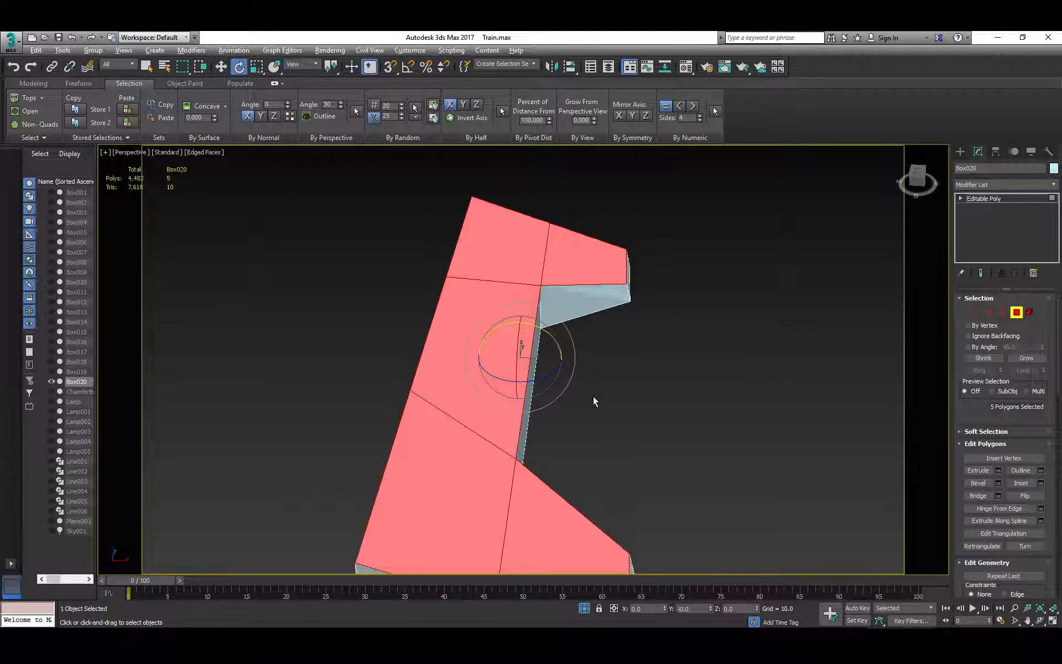
middle_click_drag(594, 400, 603, 366, "alt")
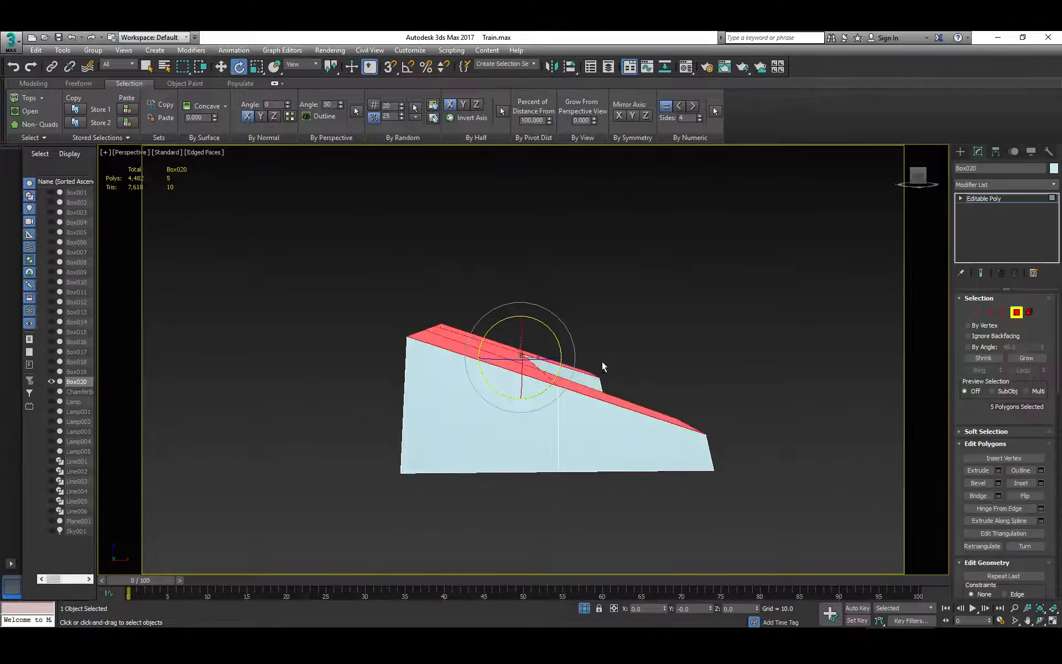
Step: Connect the crosswise edges of the back section to add an edge loop along the box's length
key("2")
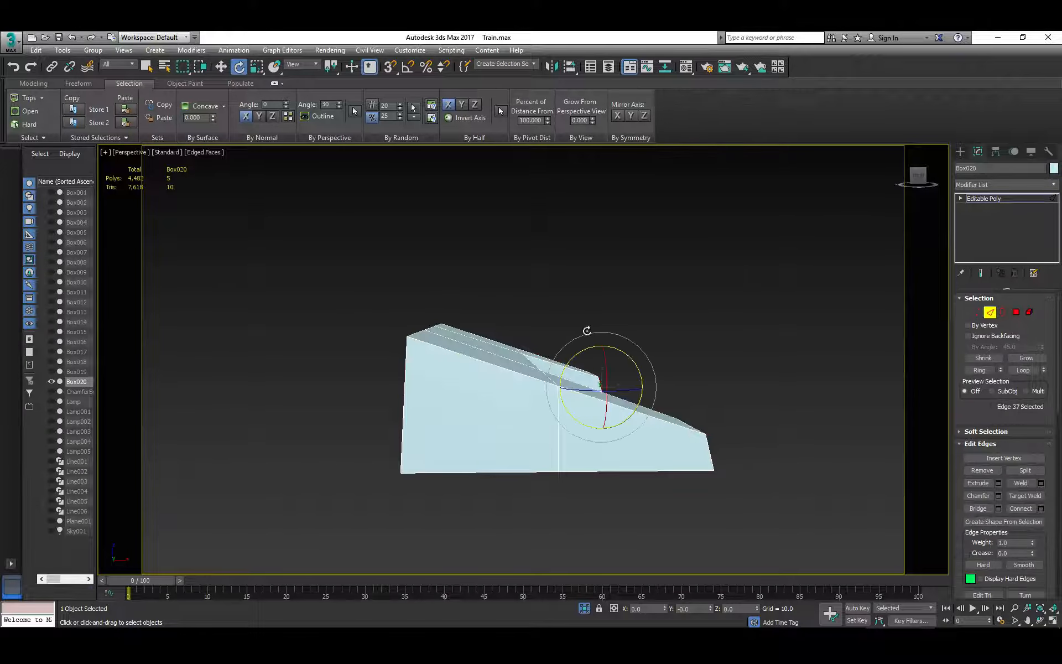
left_click_drag(471, 291, 489, 512)
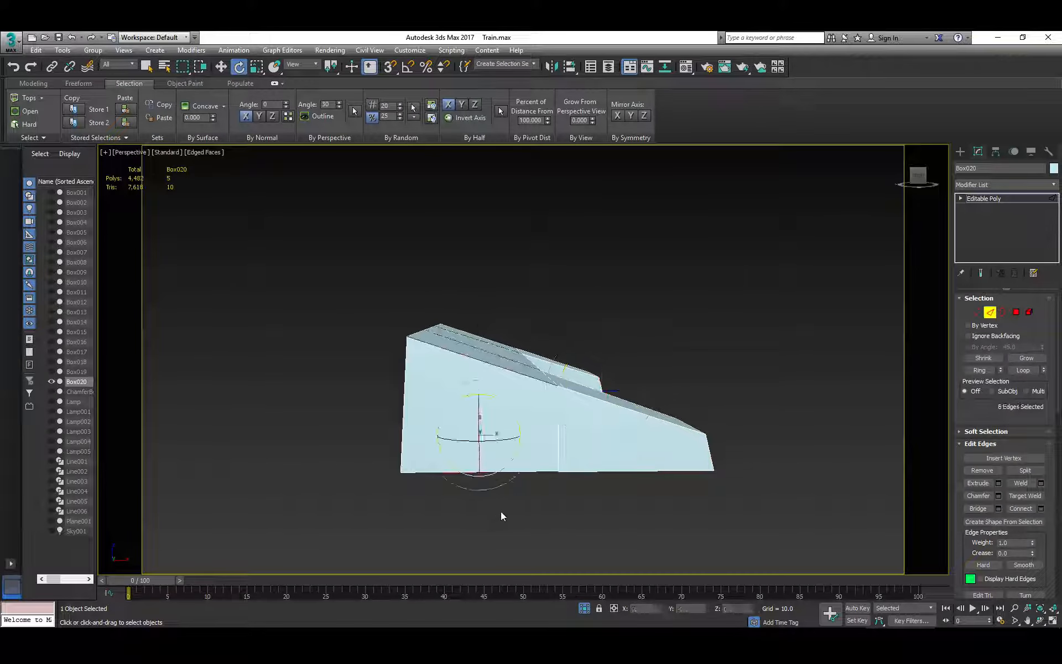
left_click(1023, 508)
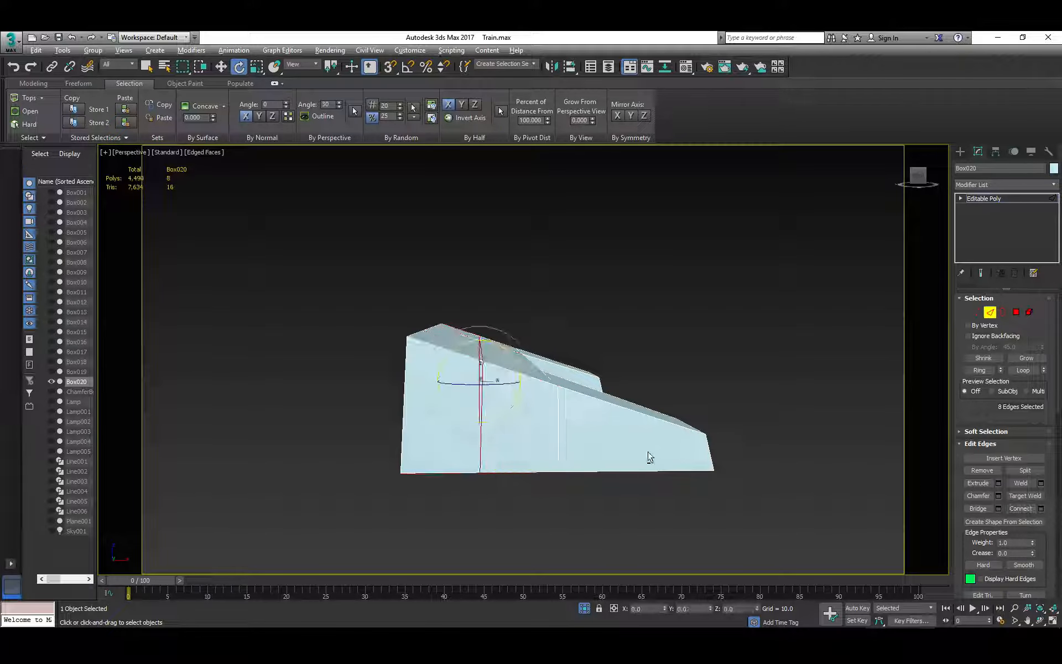
Step: Connect the lengthwise edges of the arm at the positive Y end to add an edge loop from back to front
middle_click_drag(650, 457, 526, 476, "alt")
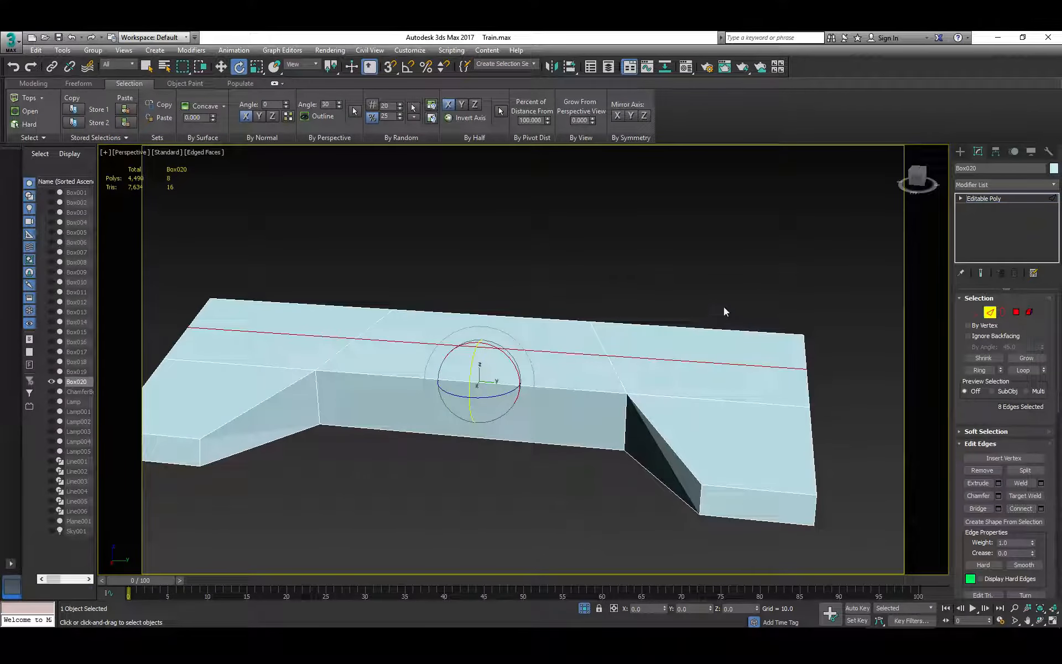
left_click_drag(746, 320, 769, 547)
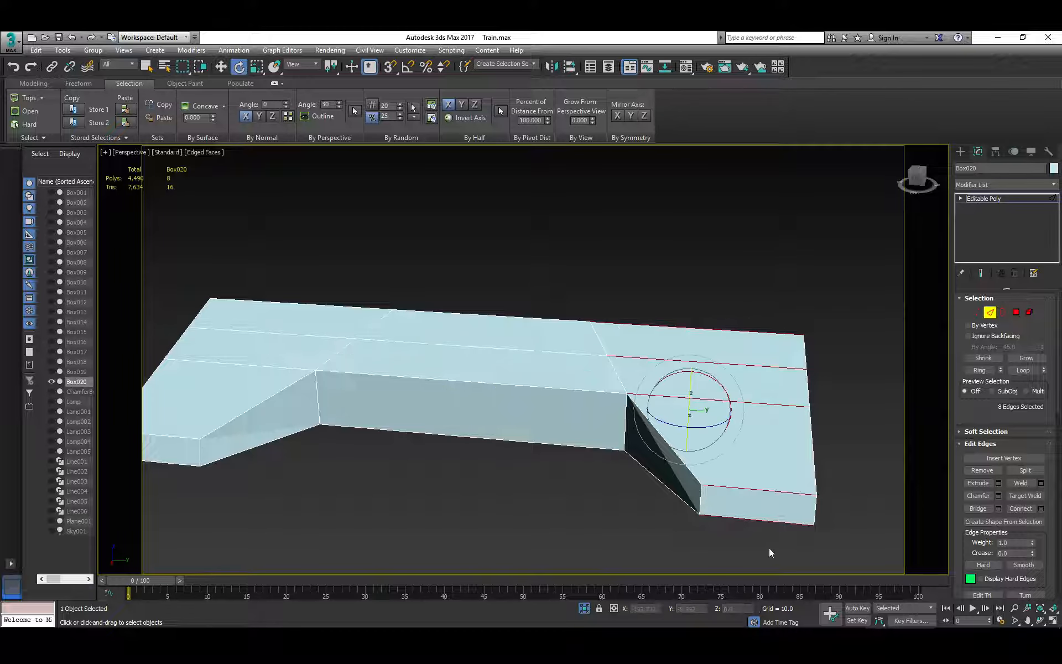
left_click(1017, 509)
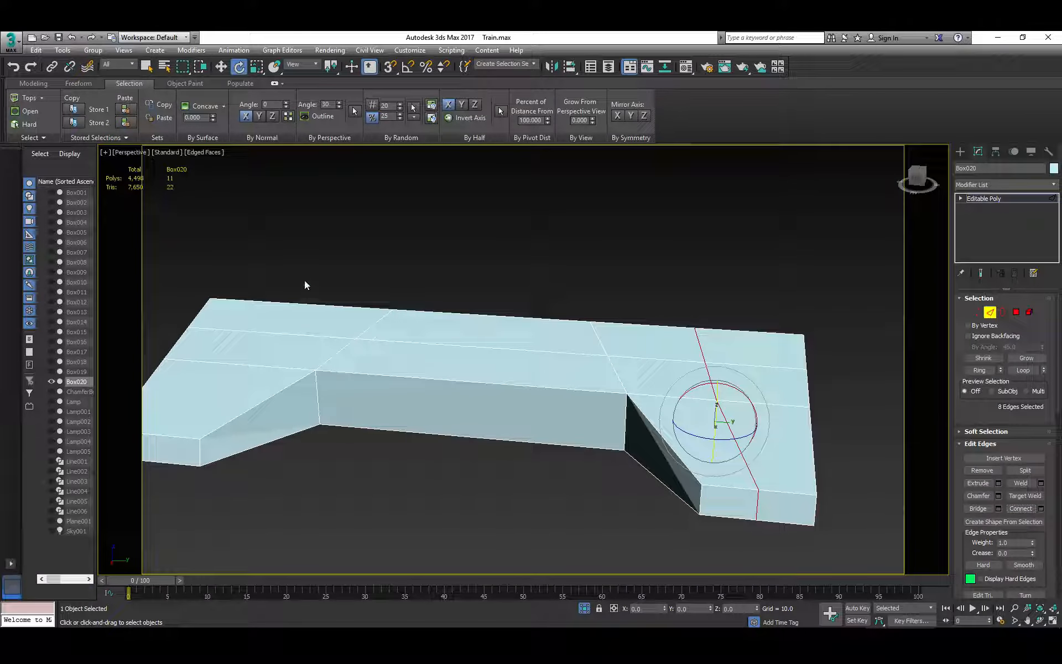
middle_click_drag(304, 285, 628, 280, "alt")
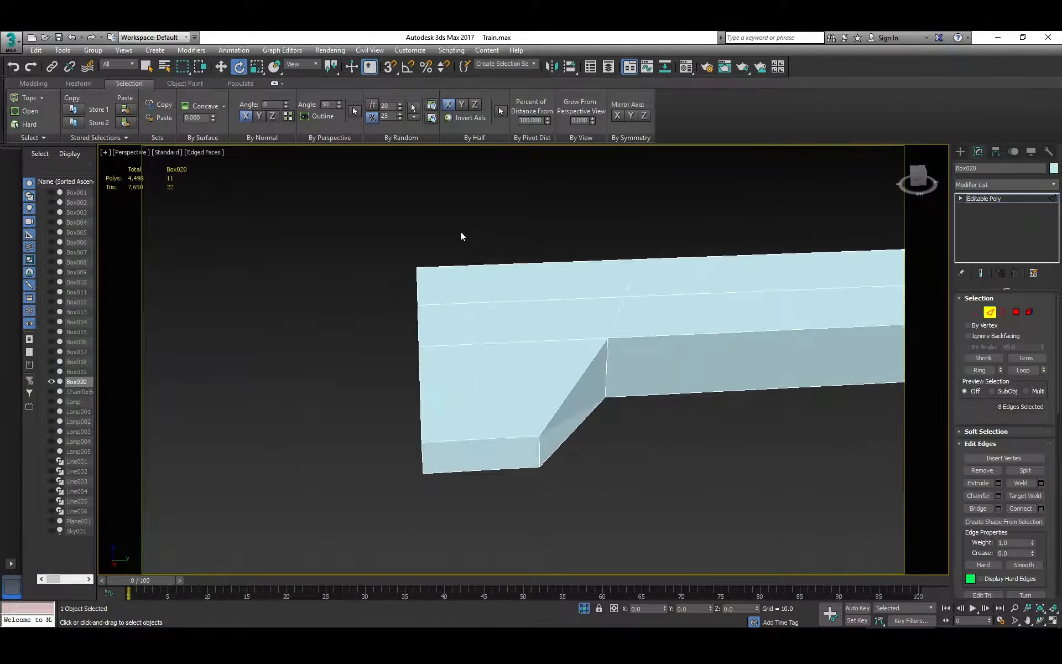
Step: Connect the lengthwise edges of the arm at the negative Y end to add an edge loop from back to front
left_click_drag(460, 232, 511, 500)
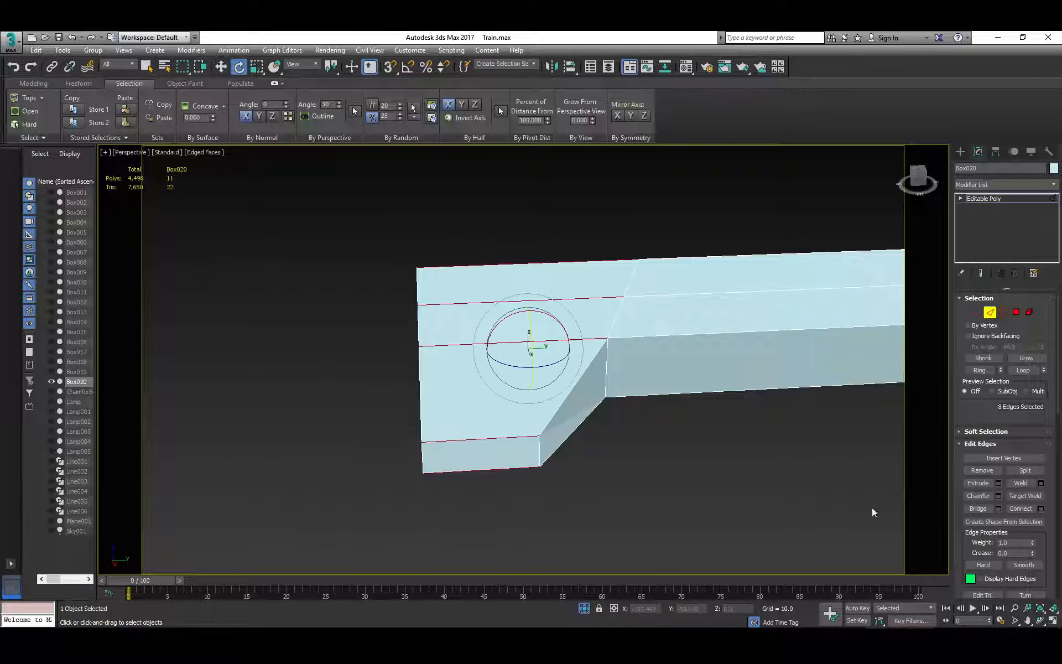
left_click(1017, 507)
Step: Lower the five top rear edges of the box along Z so the upper surface also slopes down towards the back
middle_click_drag(585, 437, 683, 425, "alt")
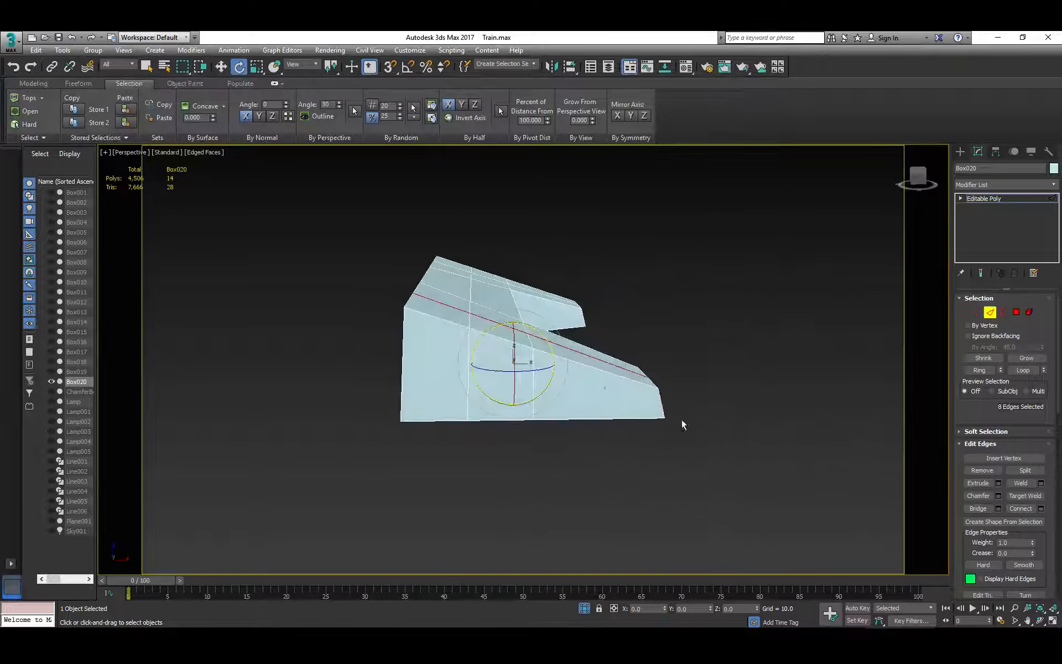
left_click(411, 294)
key("2")
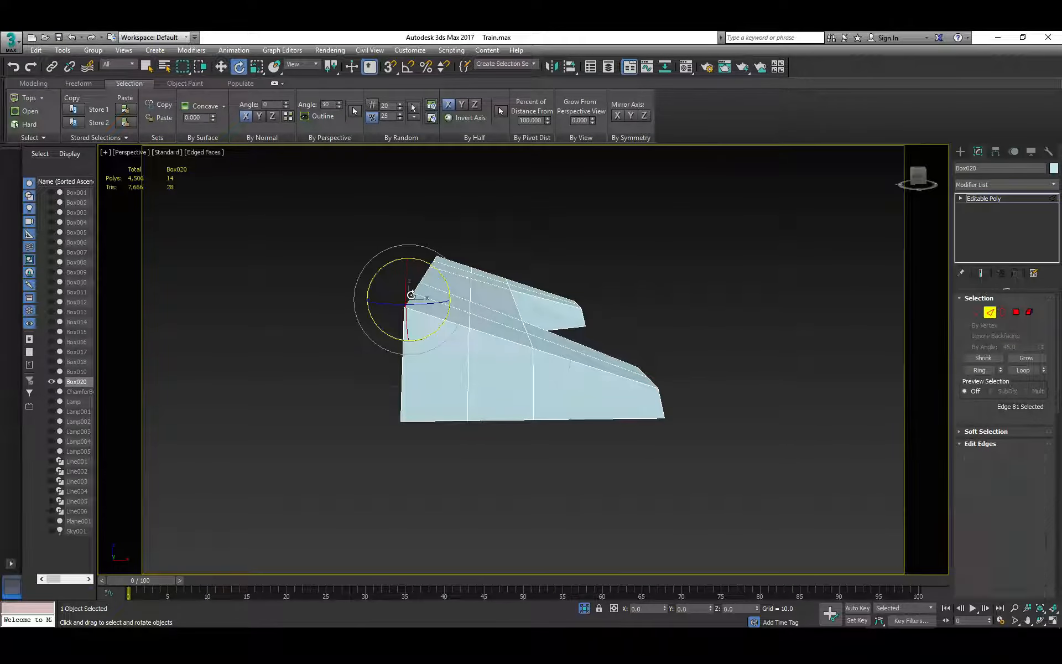
left_click(411, 295)
left_click(411, 295)
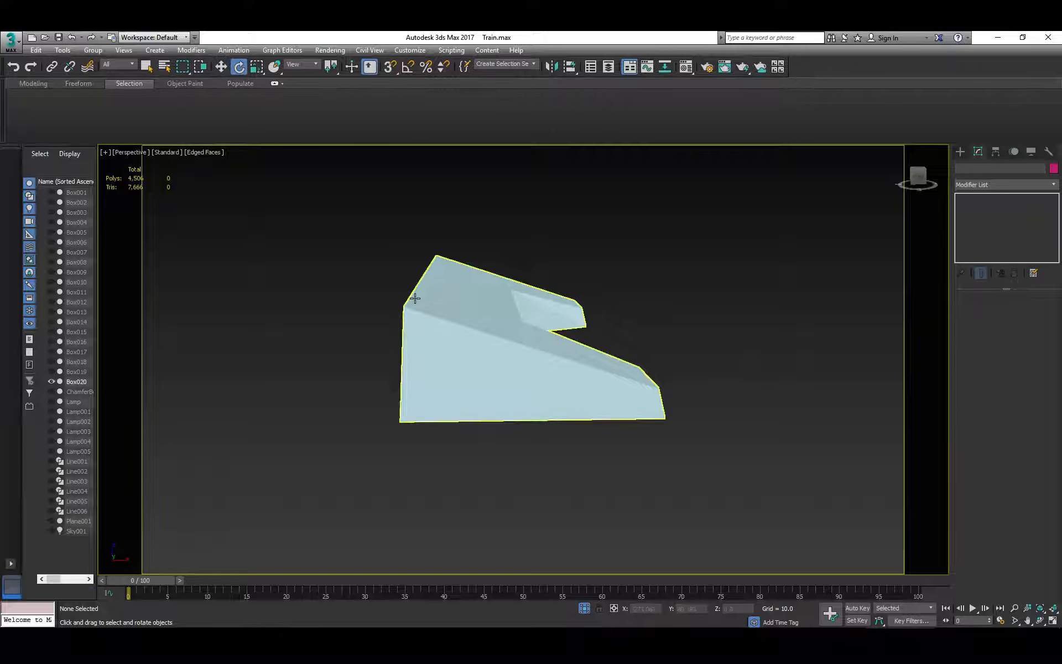
left_click(410, 301)
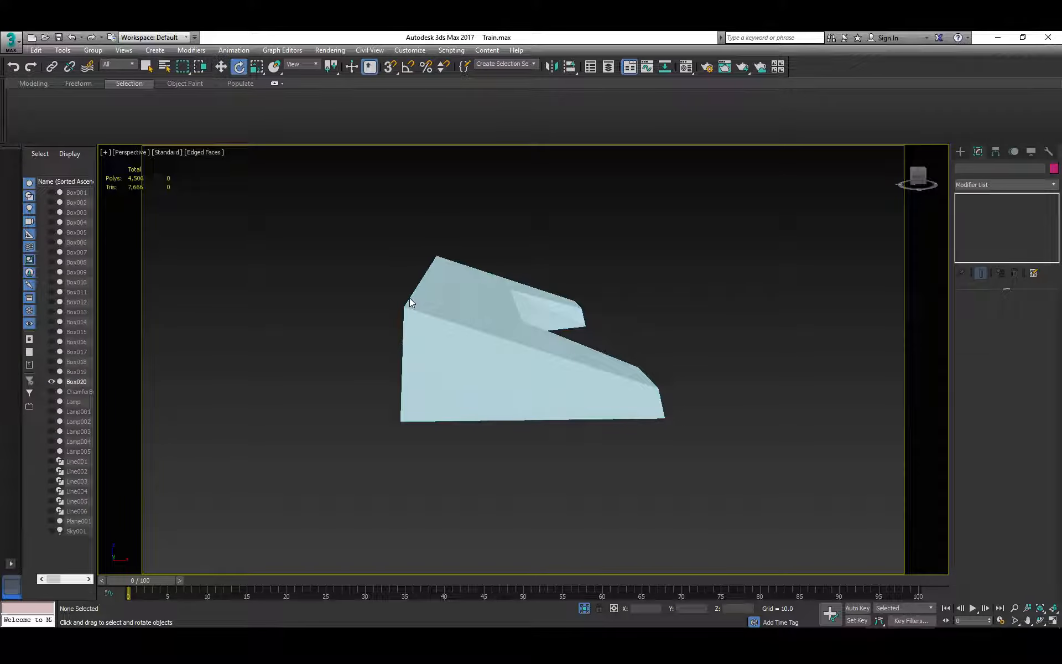
left_click(416, 299)
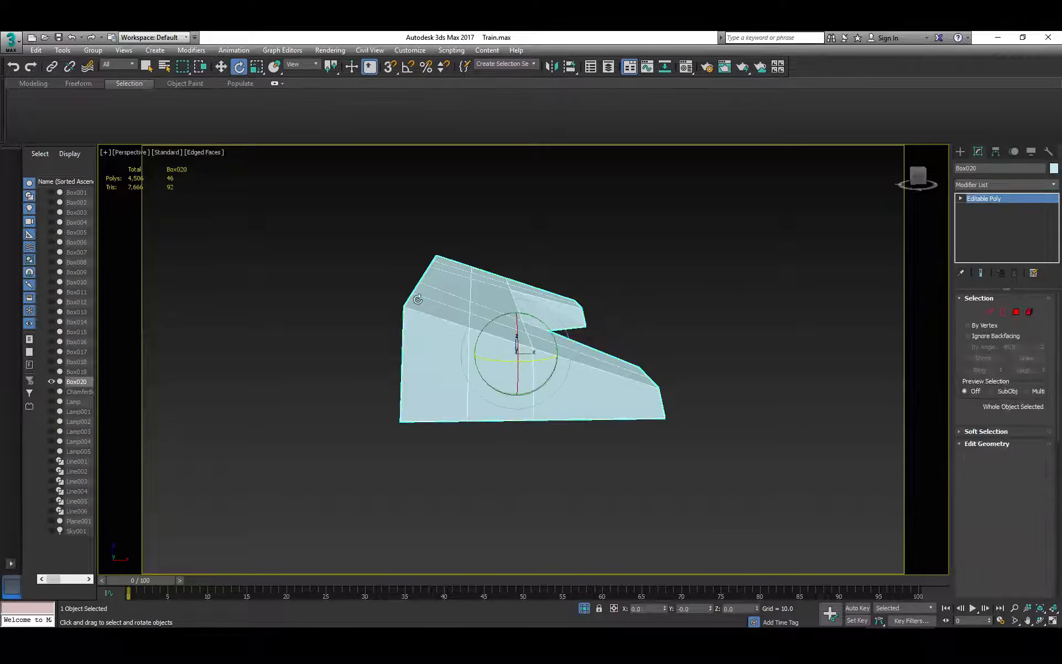
key("2")
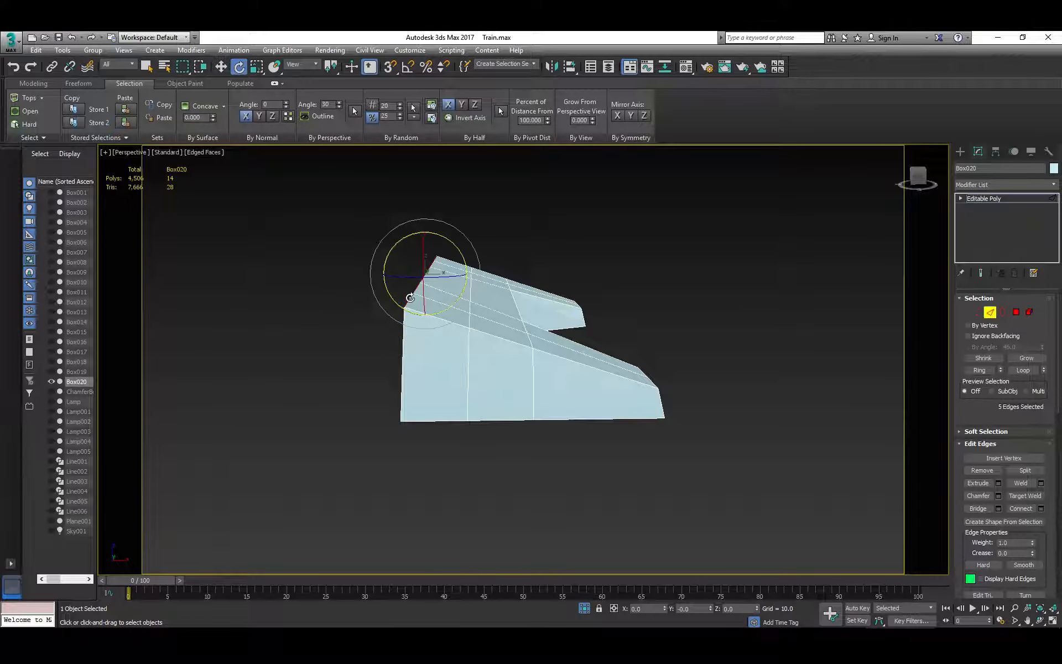
key("w")
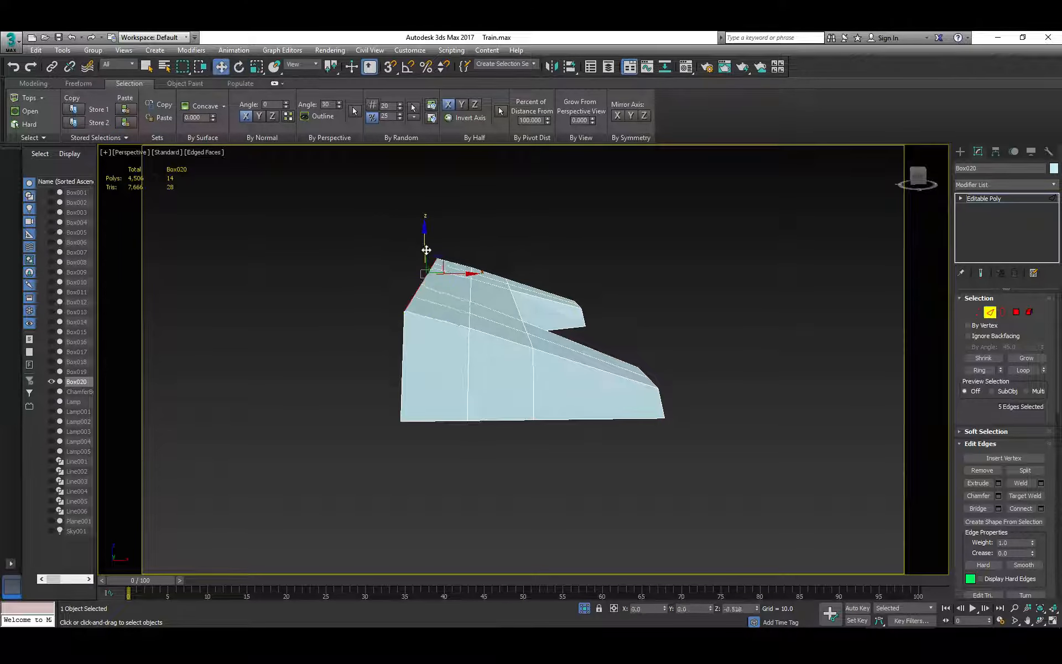
left_click_drag(426, 250, 426, 266)
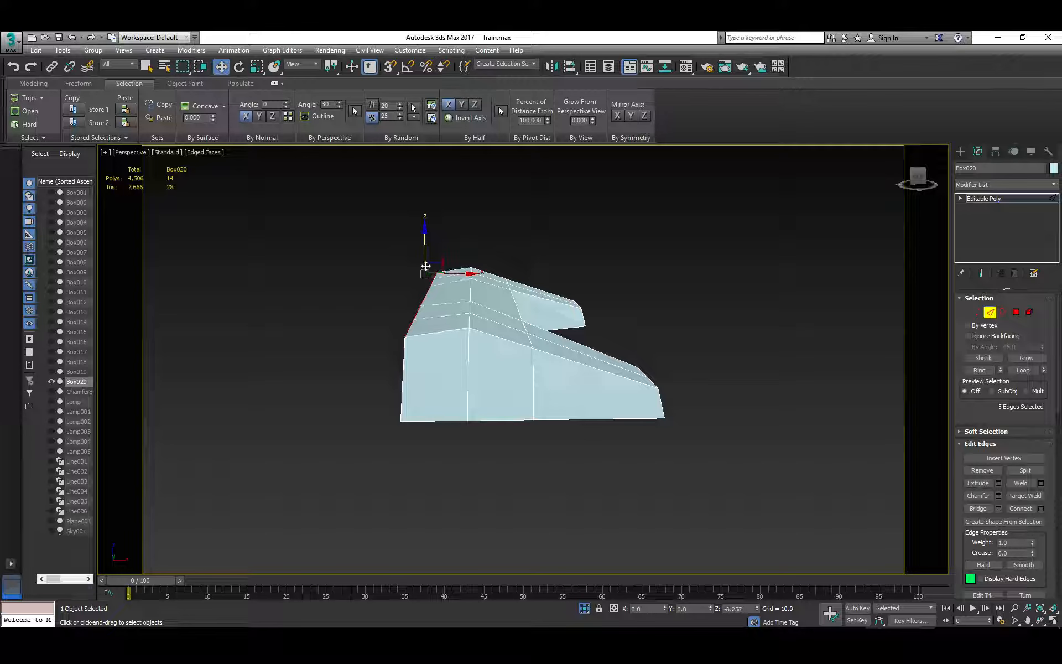
Step: Move the four bottom front edges of the two arms slightly forward along X to slant the arms' front faces
middle_click_drag(426, 266, 429, 385, "alt")
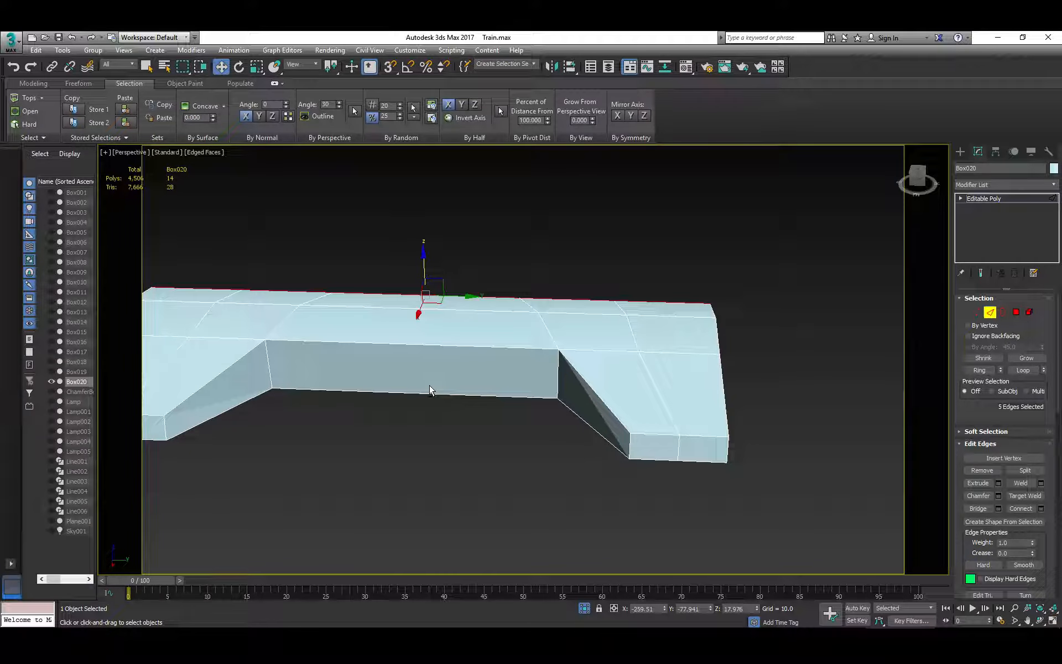
middle_click_drag(429, 385, 496, 356, "alt")
left_click(396, 346)
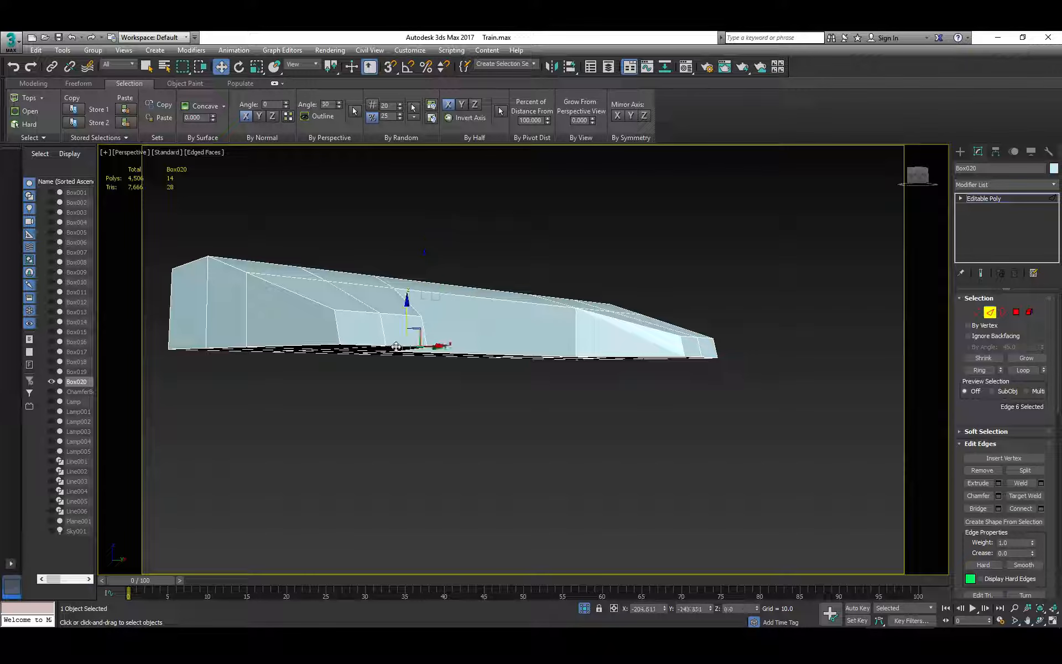
left_click(367, 345, "ctrl")
left_click(696, 359, "ctrl")
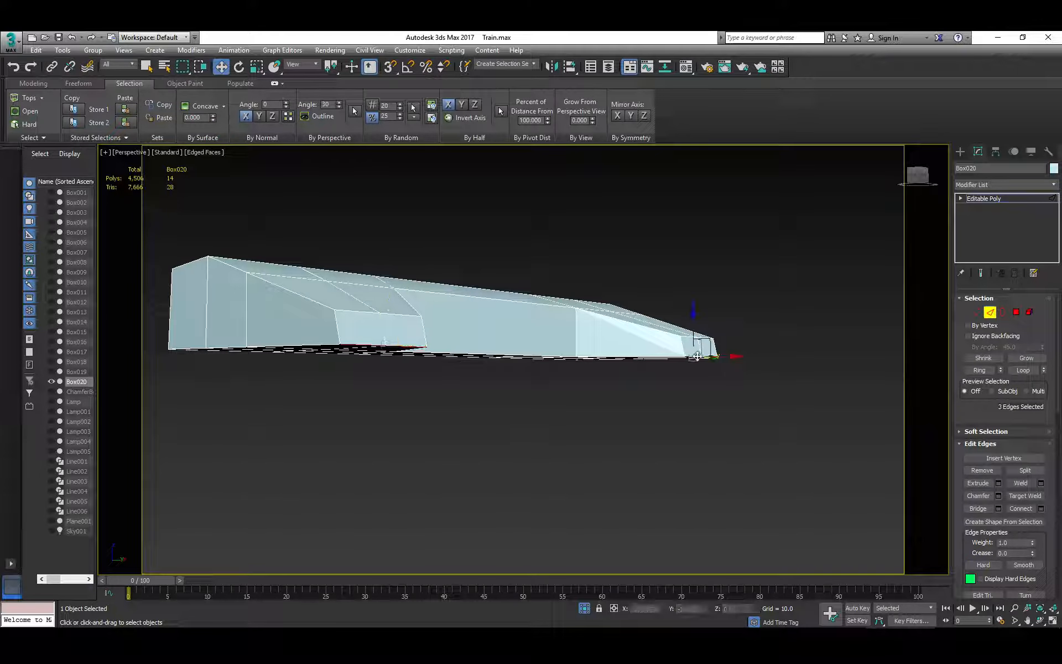
middle_click_drag(710, 360, 749, 347, "alt")
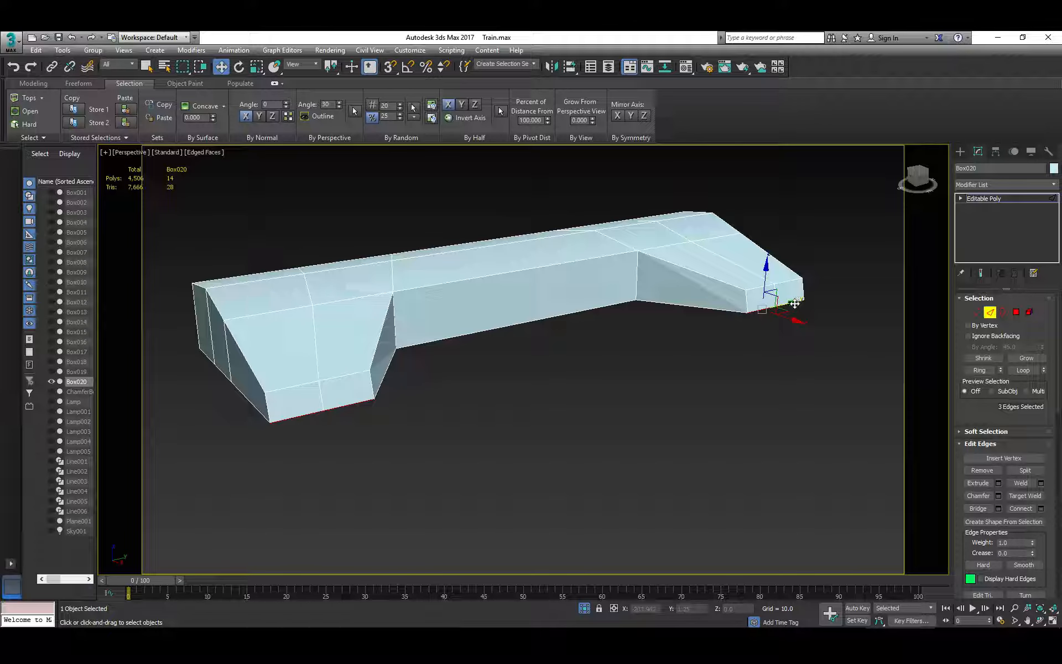
left_click_drag(784, 303, 790, 316)
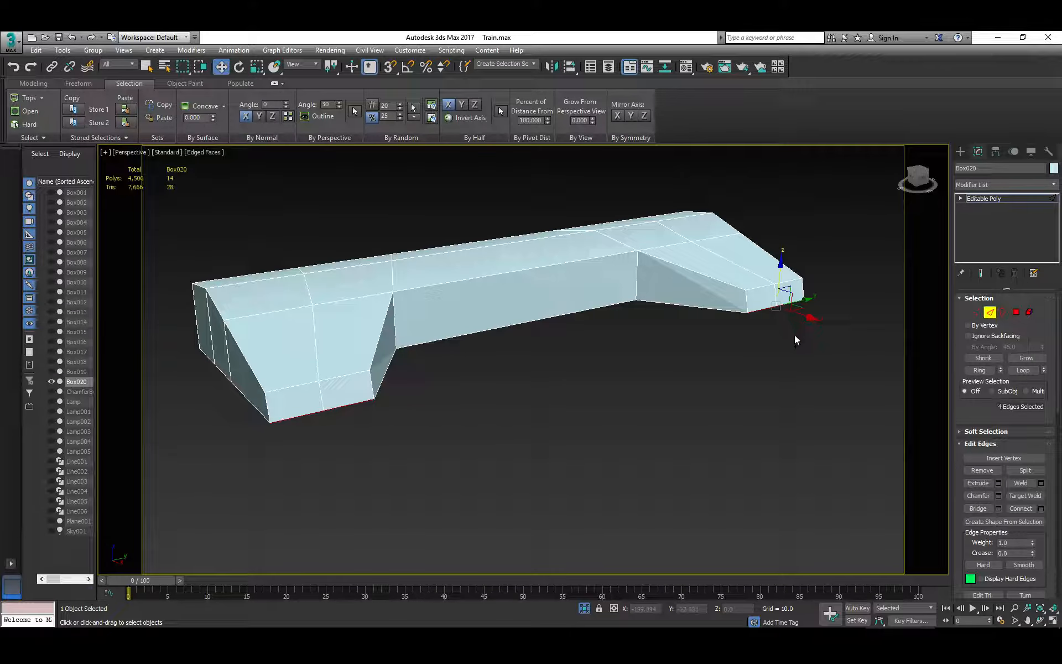
middle_click_drag(795, 337, 763, 334, "alt")
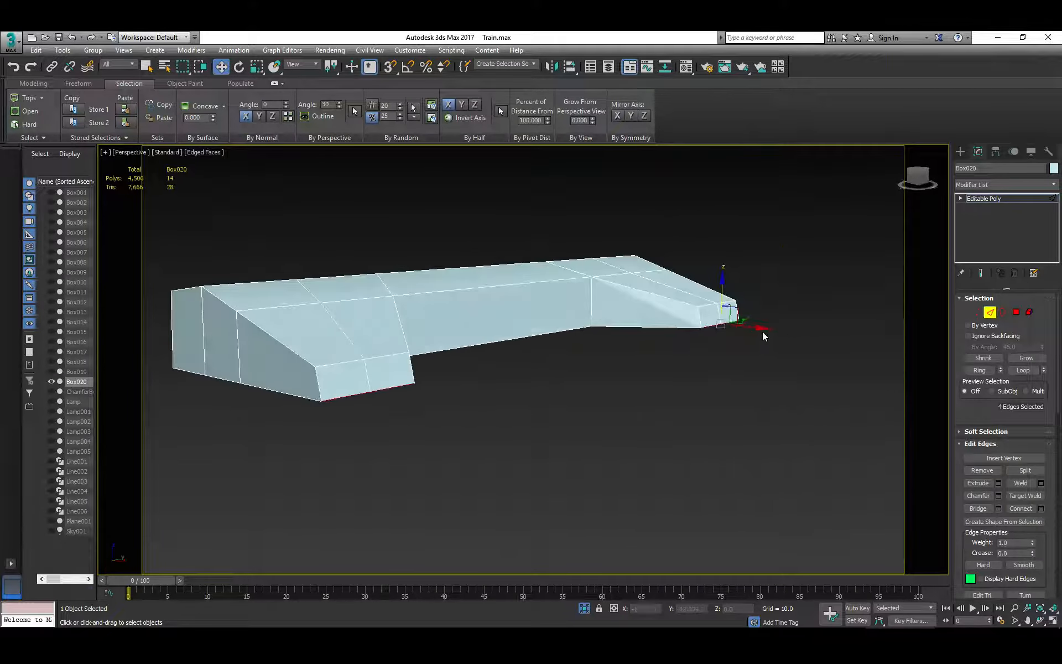
mouse_move(750, 331)
left_mouse_down()
mouse_move(737, 327)
mouse_move(750, 328)
left_mouse_up()
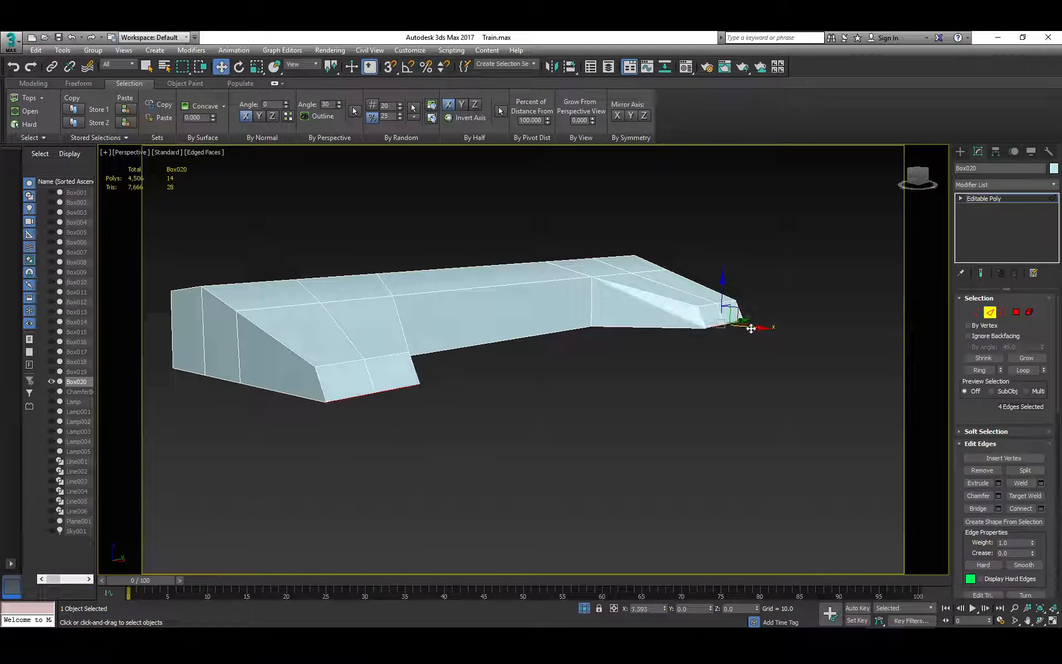
Step: Scale down the two upper front edges of each arm along Y so both front faces taper towards the top
middle_click_drag(736, 347, 618, 364, "alt")
left_click(264, 347)
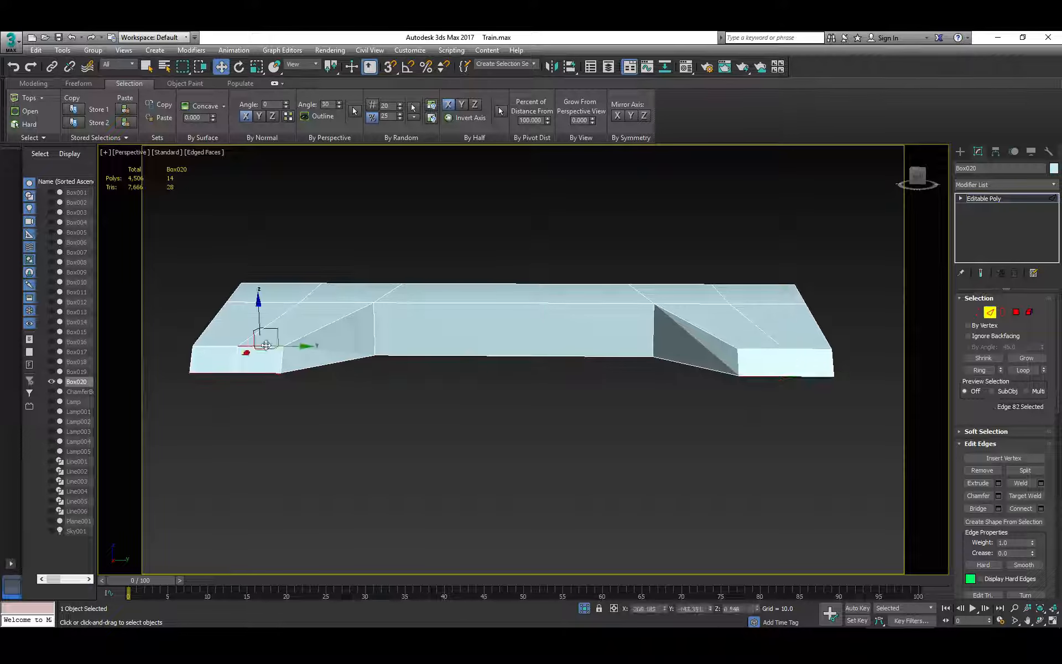
left_click(222, 345, "ctrl")
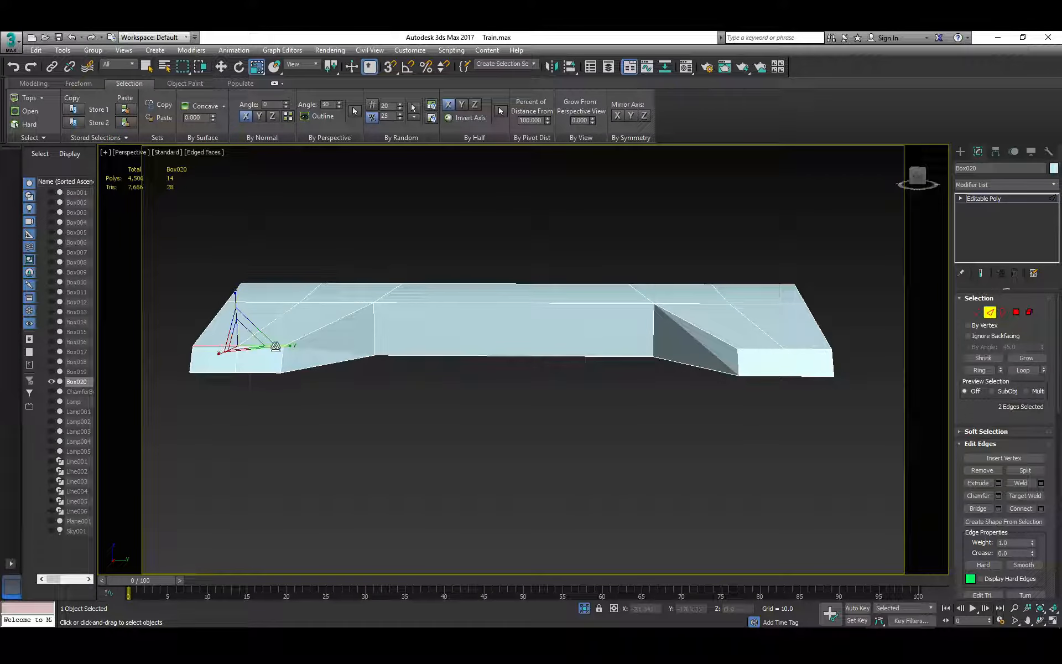
left_click_drag(284, 346, 276, 346)
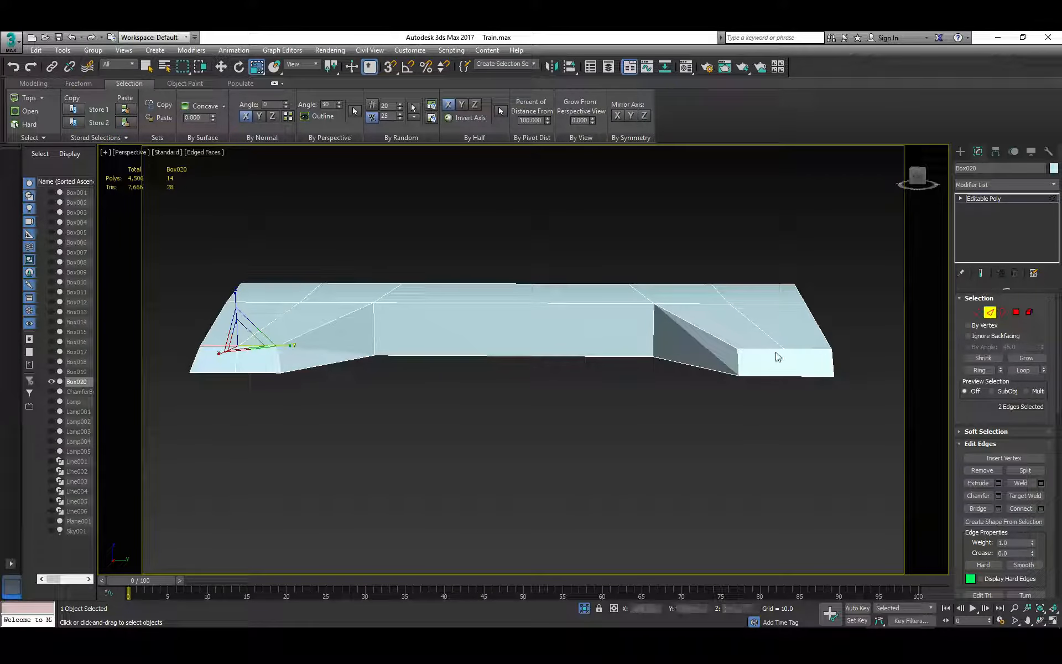
left_click(800, 348)
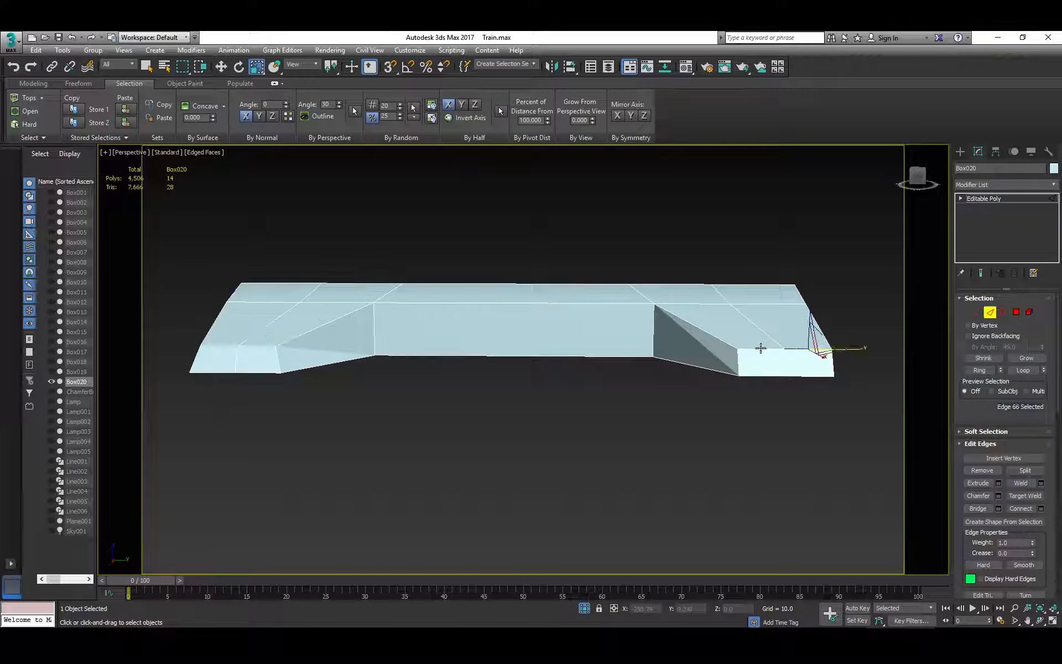
left_click(761, 349, "ctrl")
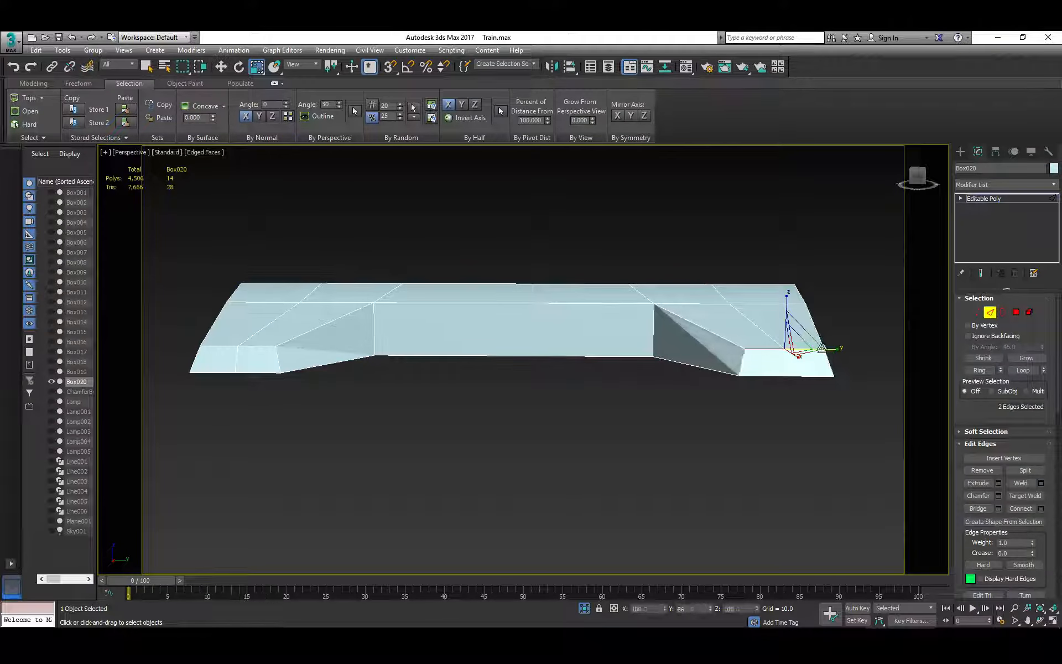
Step: Scale the three upper vertices at each end of the back section slightly inward along Y
mouse_move(626, 340)
middle_mouse_down("alt")
mouse_move(603, 365)
mouse_move(560, 361)
mouse_move(645, 323)
mouse_move(630, 332)
middle_mouse_up("alt")
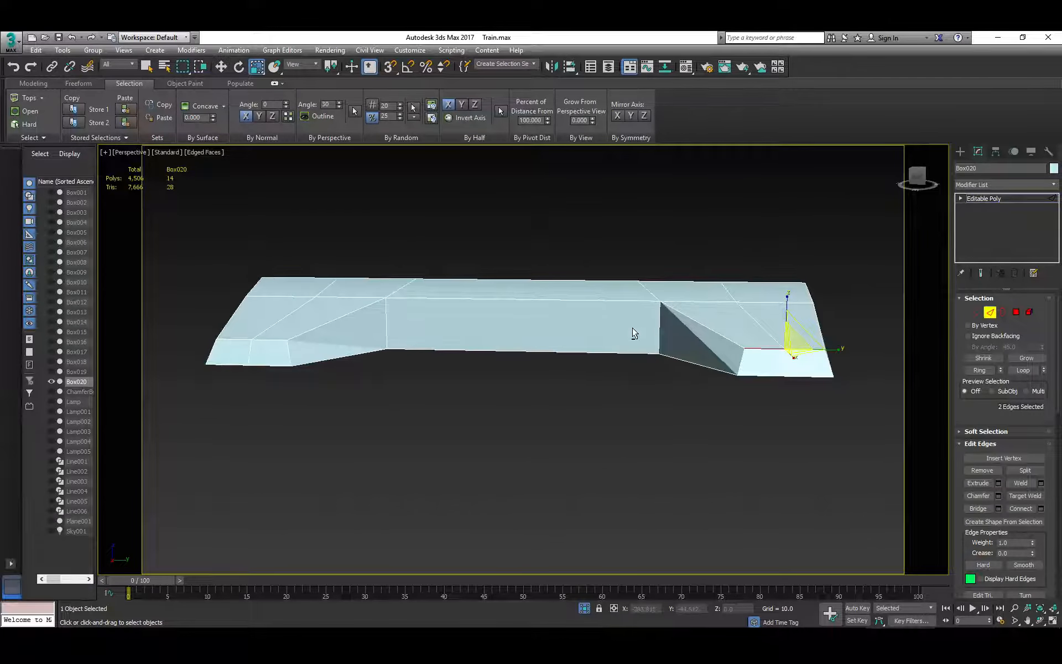
key("1")
left_click_drag(783, 314, 784, 313)
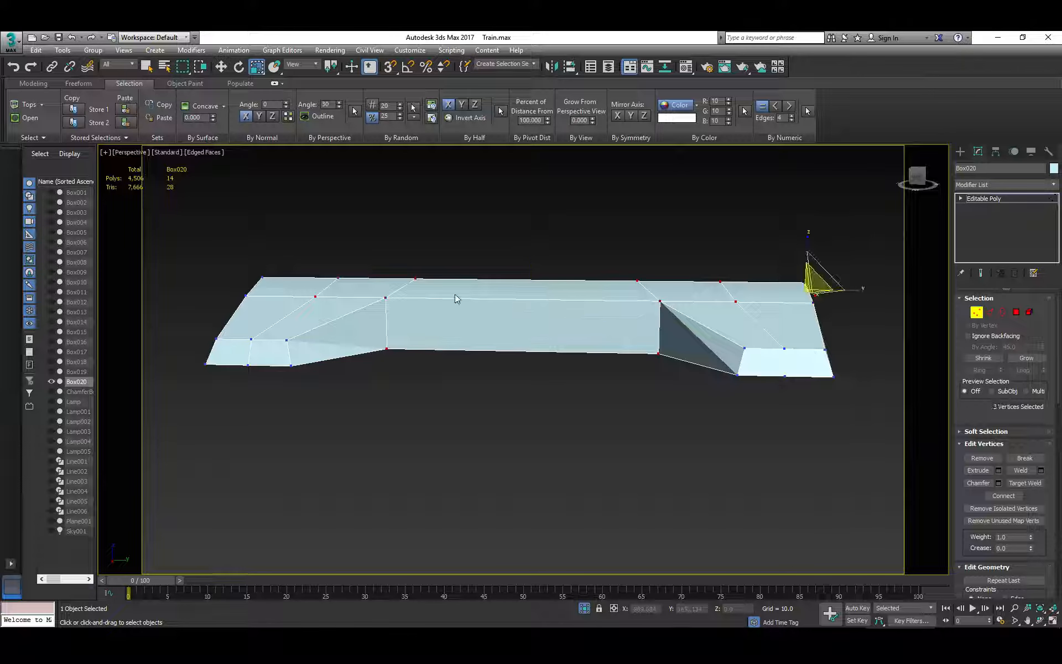
left_click_drag(267, 316, 283, 312, "ctrl")
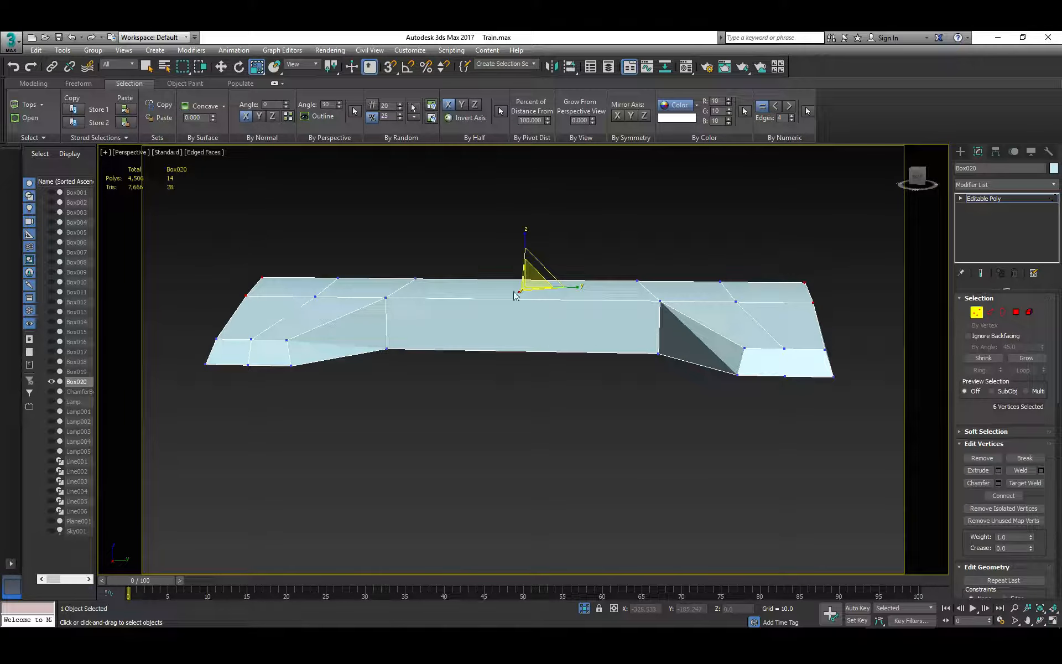
left_click_drag(578, 286, 577, 285)
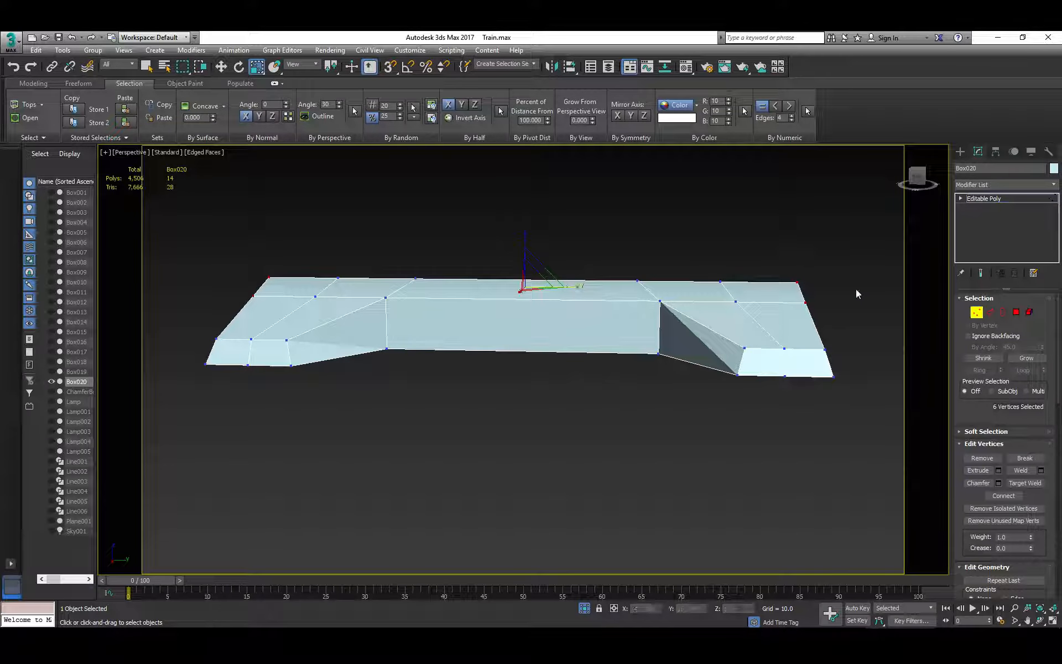
Step: Deselect the front vertex at each end and scale the remaining four upper vertices inward along Y to 95%
left_click(806, 303, "alt")
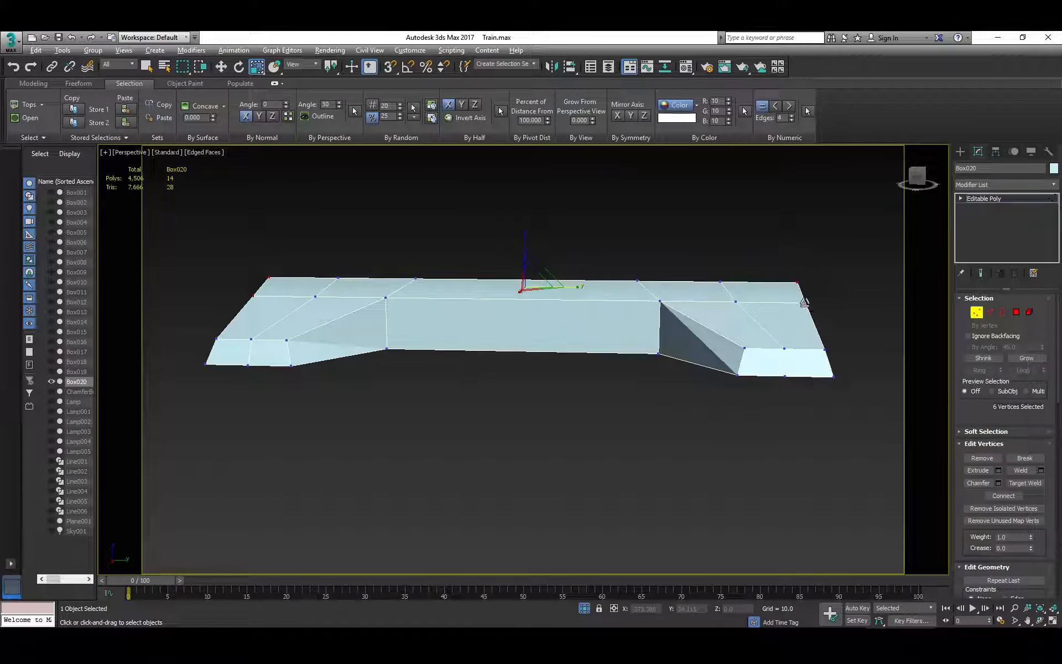
left_click(252, 293, "alt")
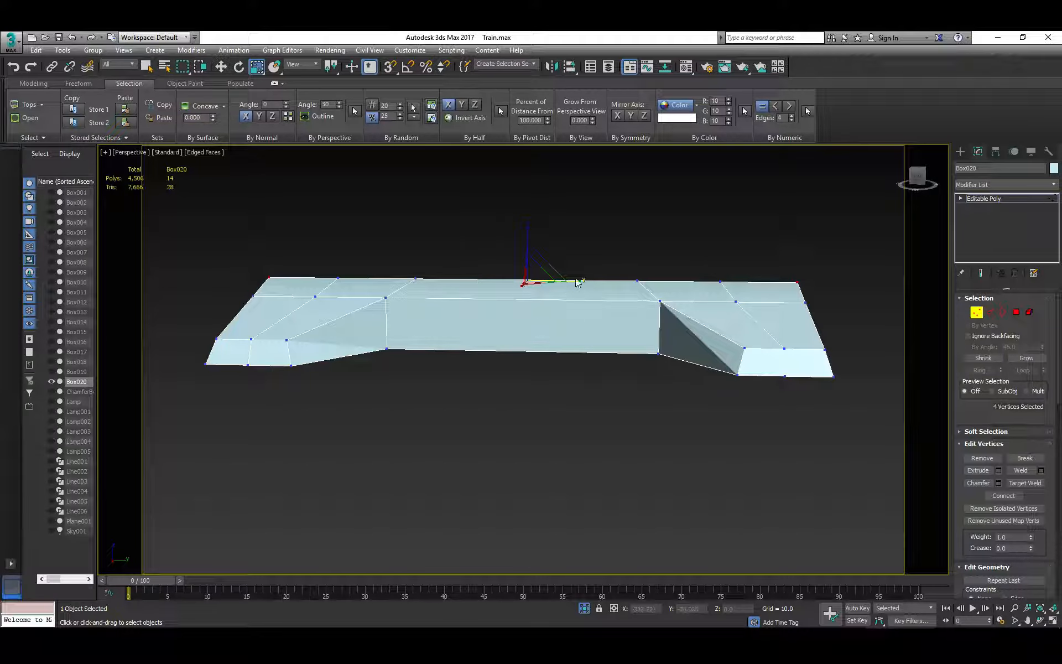
left_click_drag(574, 281, 571, 282)
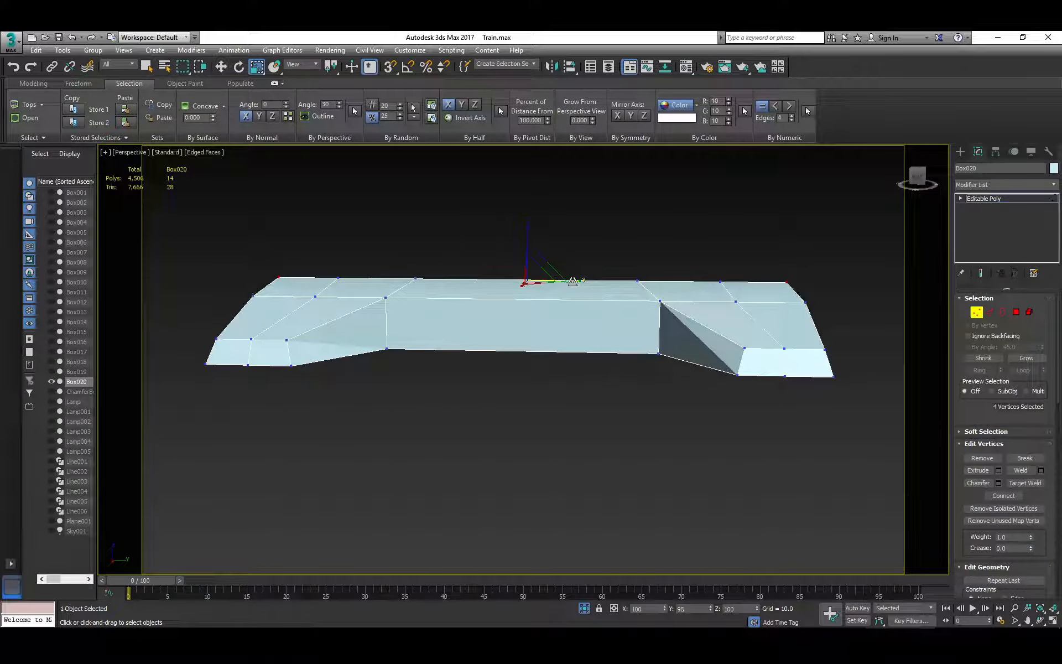
Step: Scale only the two rearmost top corner vertices closer together along Y to round off the back corners
middle_click_drag(573, 281, 522, 337, "alt")
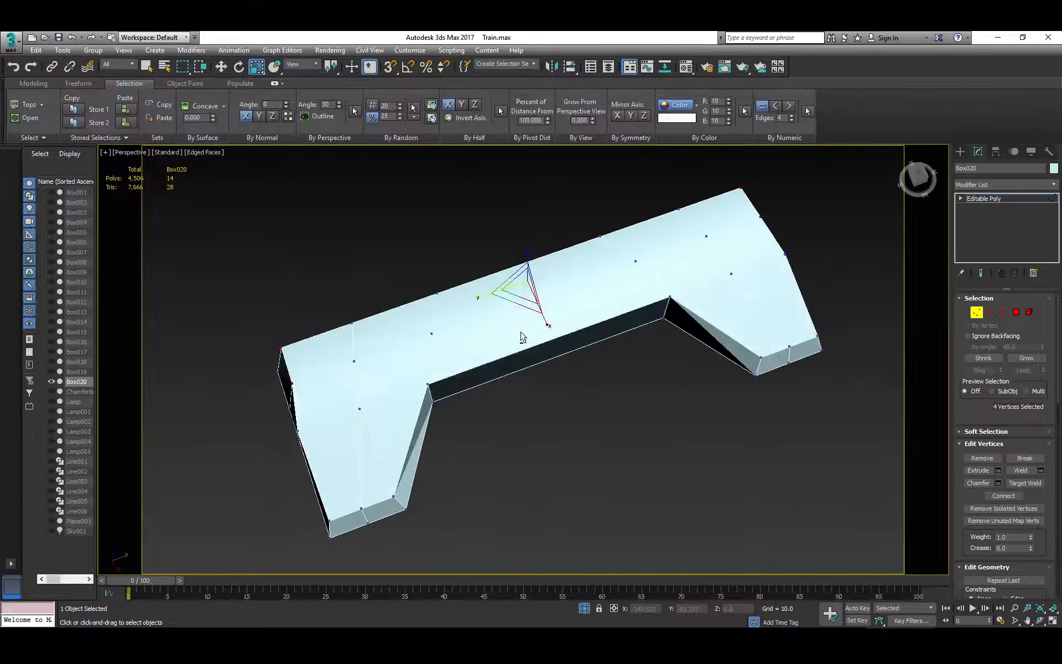
left_click(291, 384, "alt")
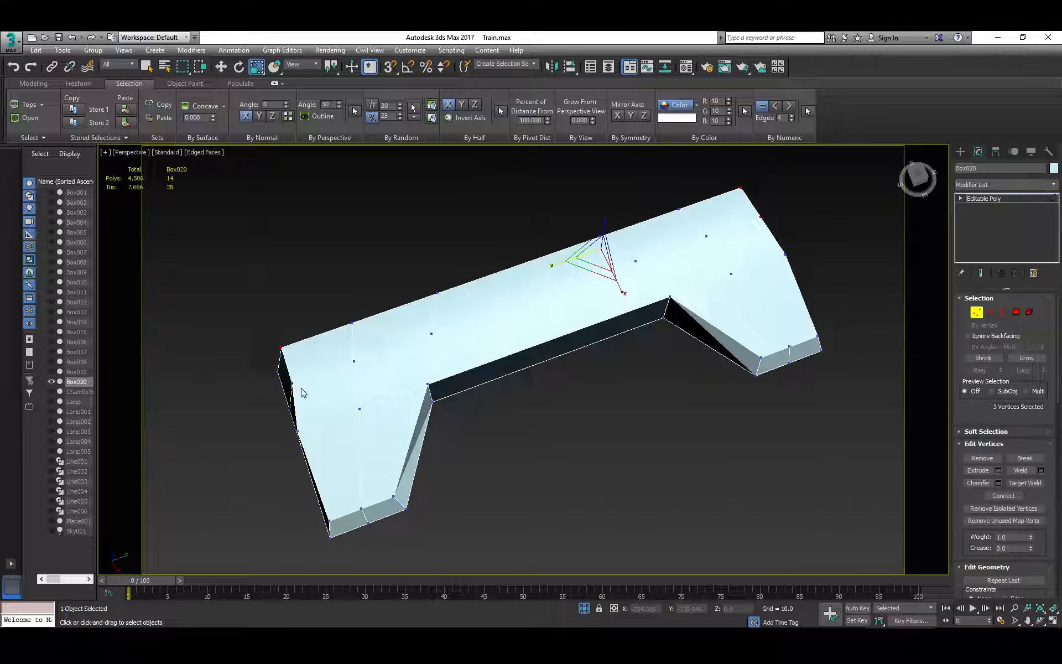
left_click(291, 383, "ctrl")
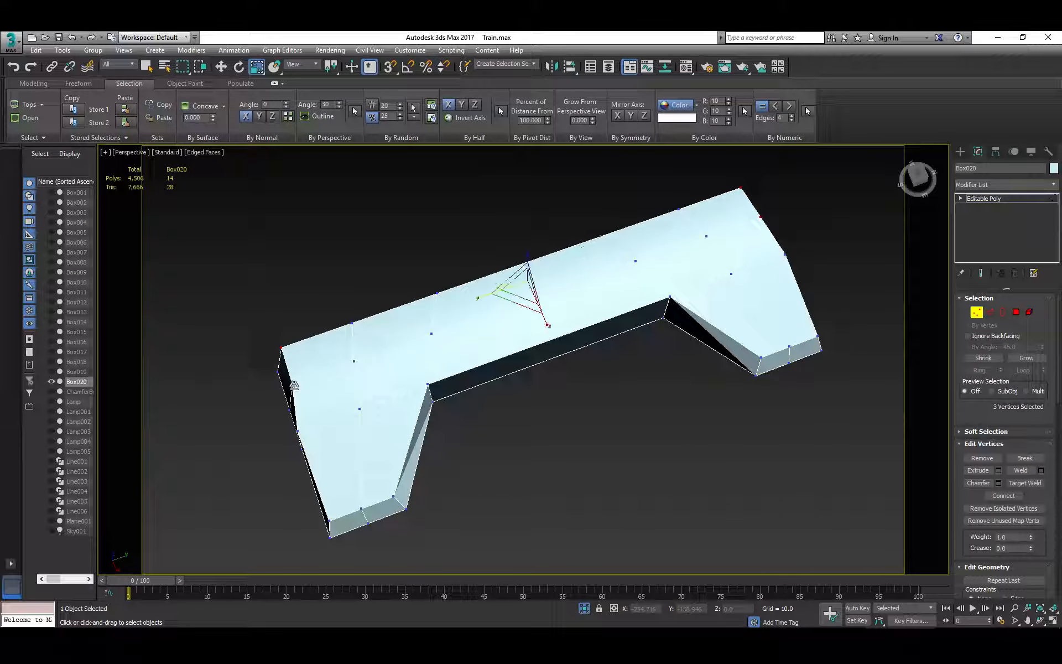
left_click(281, 348)
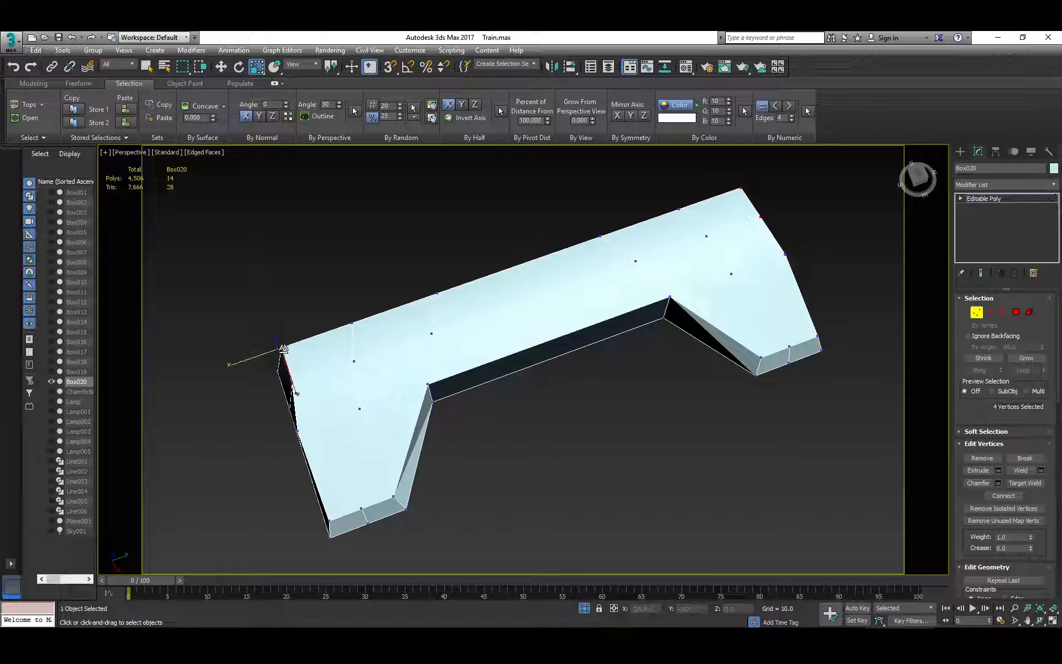
left_click(741, 188, "ctrl")
left_click_drag(469, 282, 472, 283)
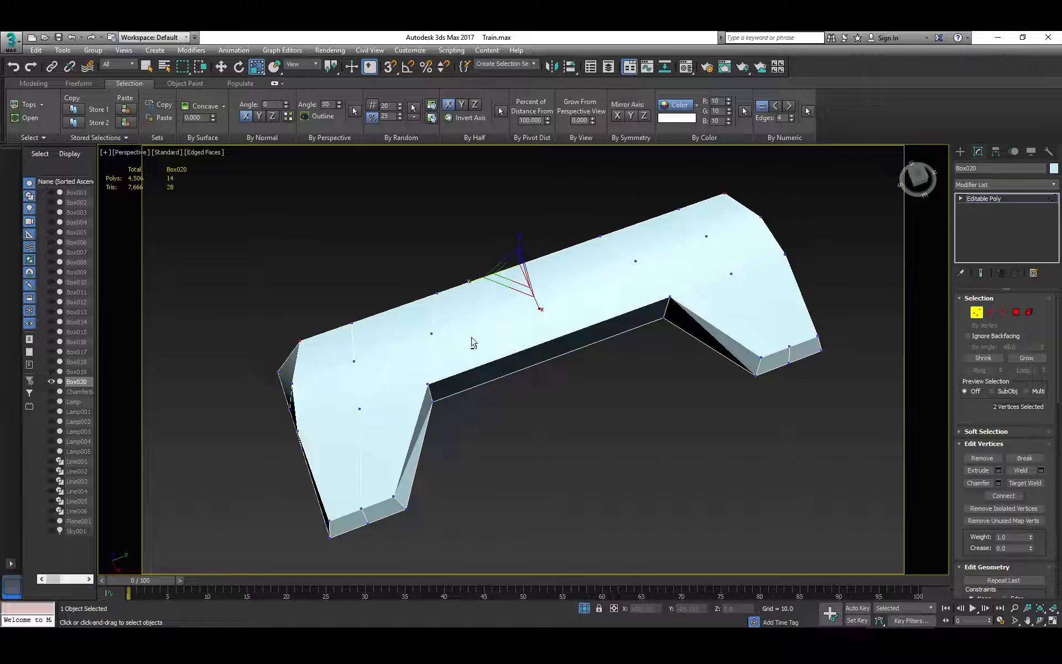
middle_click_drag(475, 344, 465, 312, "alt")
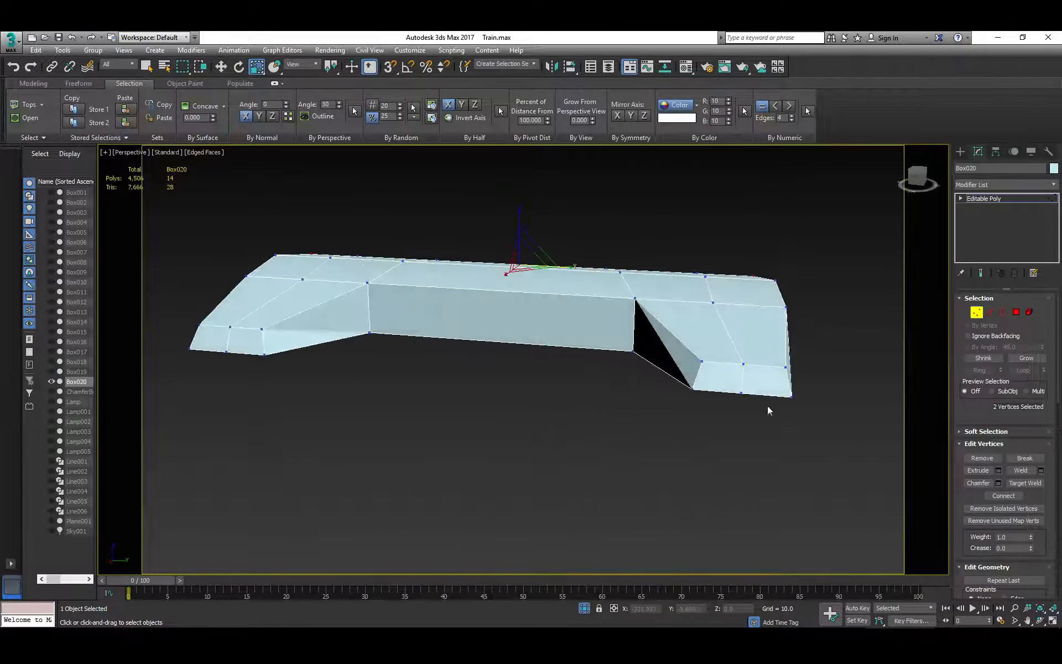
key("2")
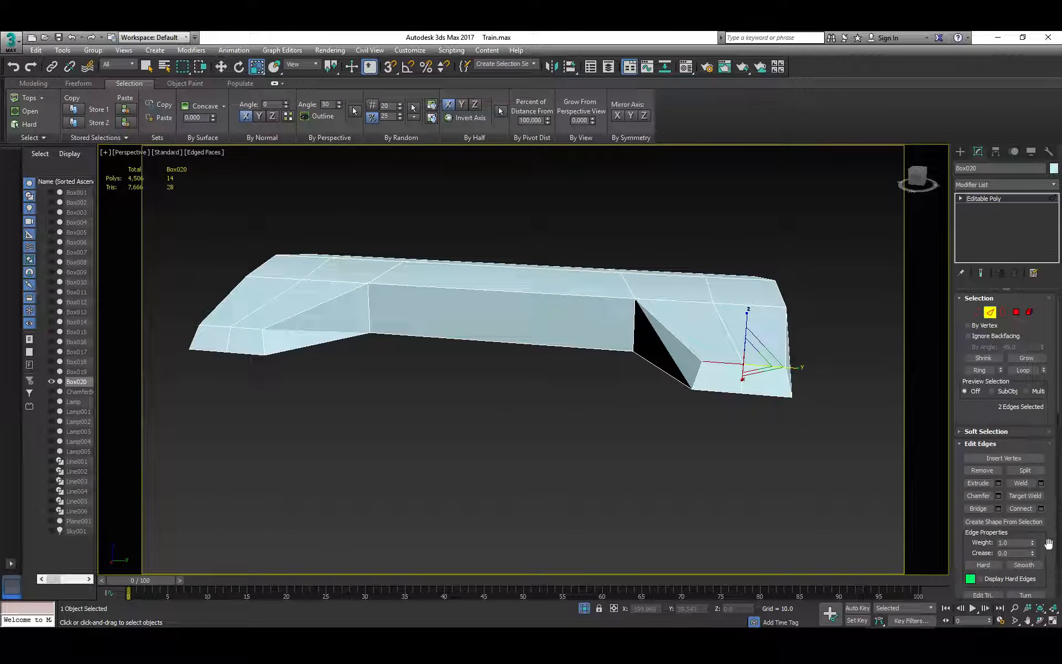
scroll(1048, 544, "down", 5)
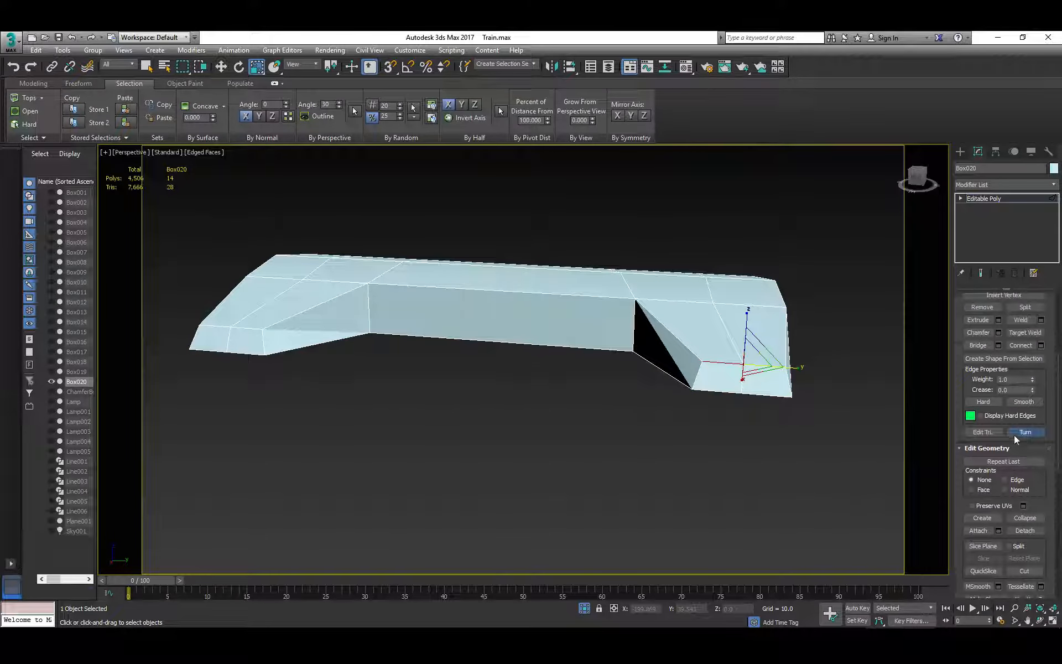
left_click(1016, 434)
left_click(320, 331)
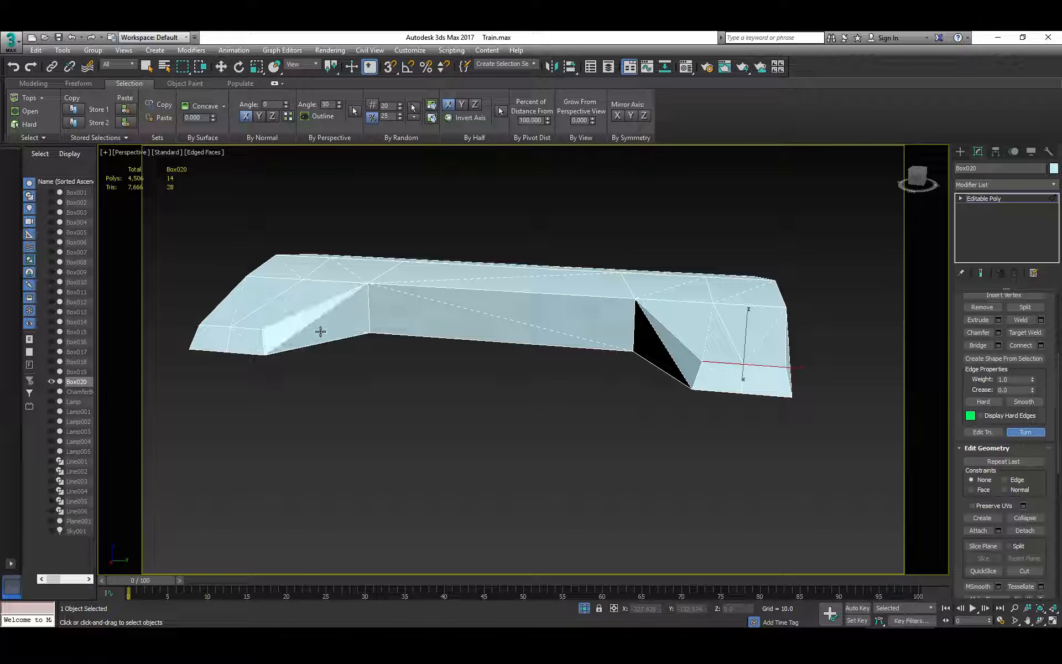
middle_click_drag(422, 390, 518, 328, "alt")
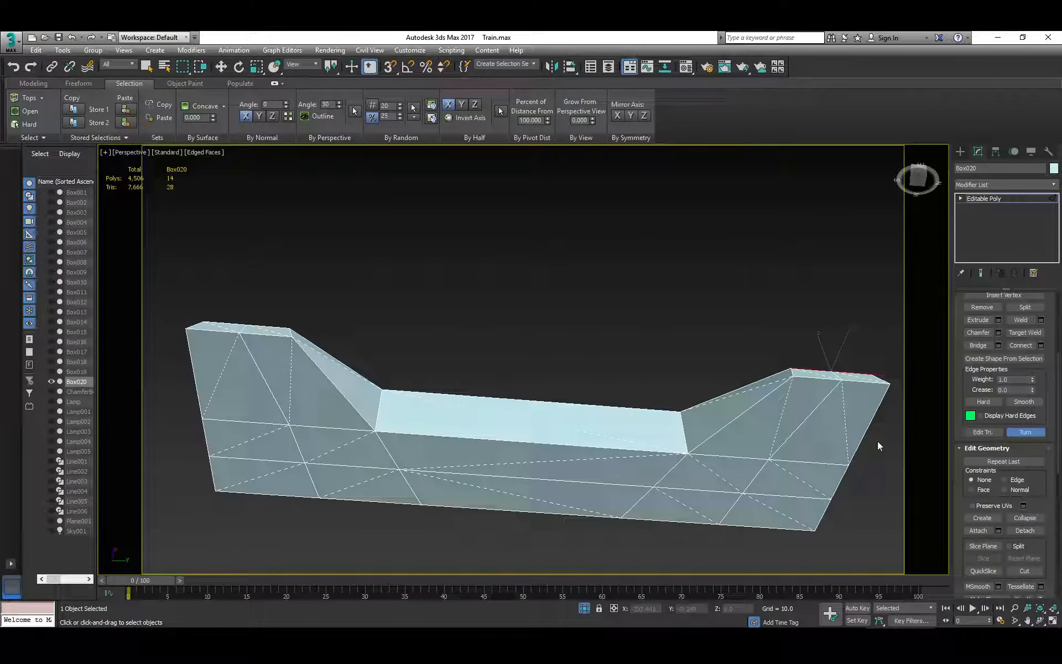
key("r")
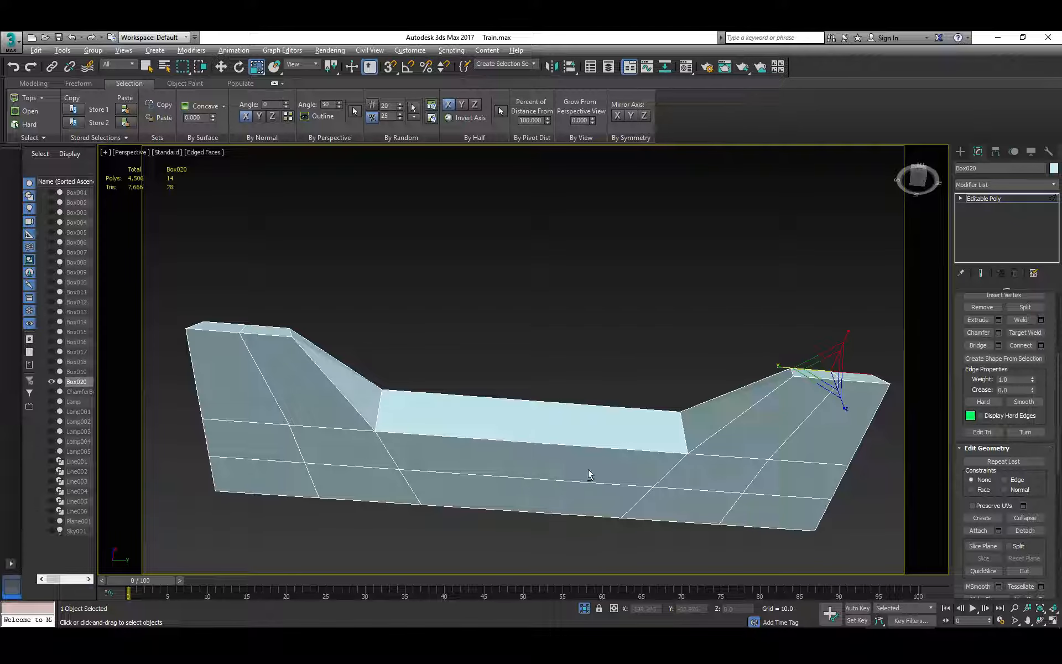
Step: Select the five rear polygons on the console's underside plus the outer polygon in front of them at each end
middle_click_drag(589, 475, 586, 500, "alt")
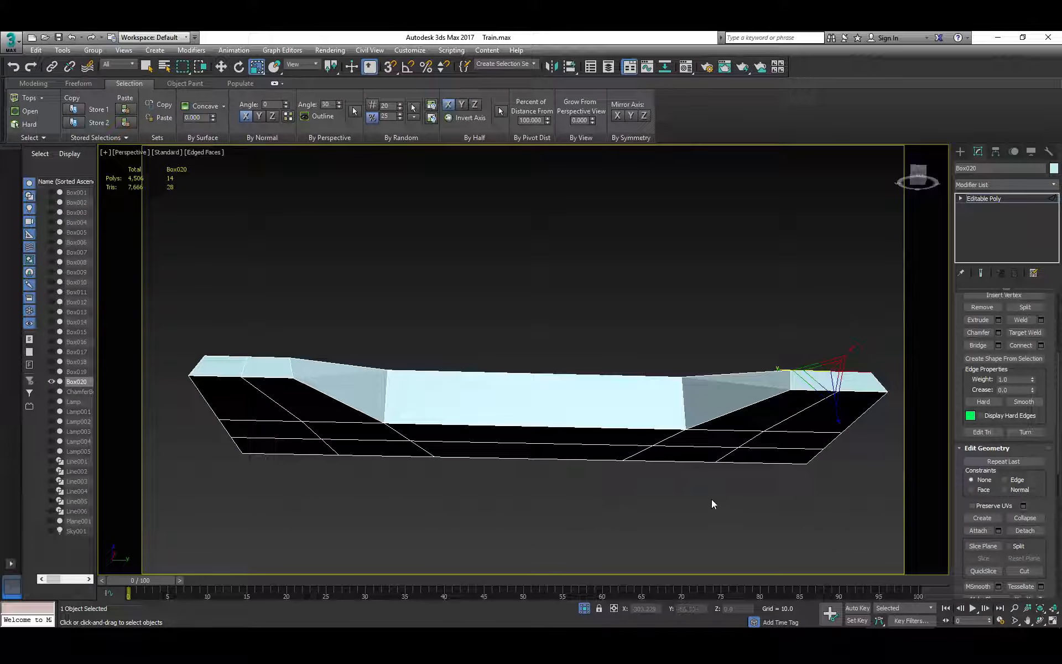
left_click(764, 461)
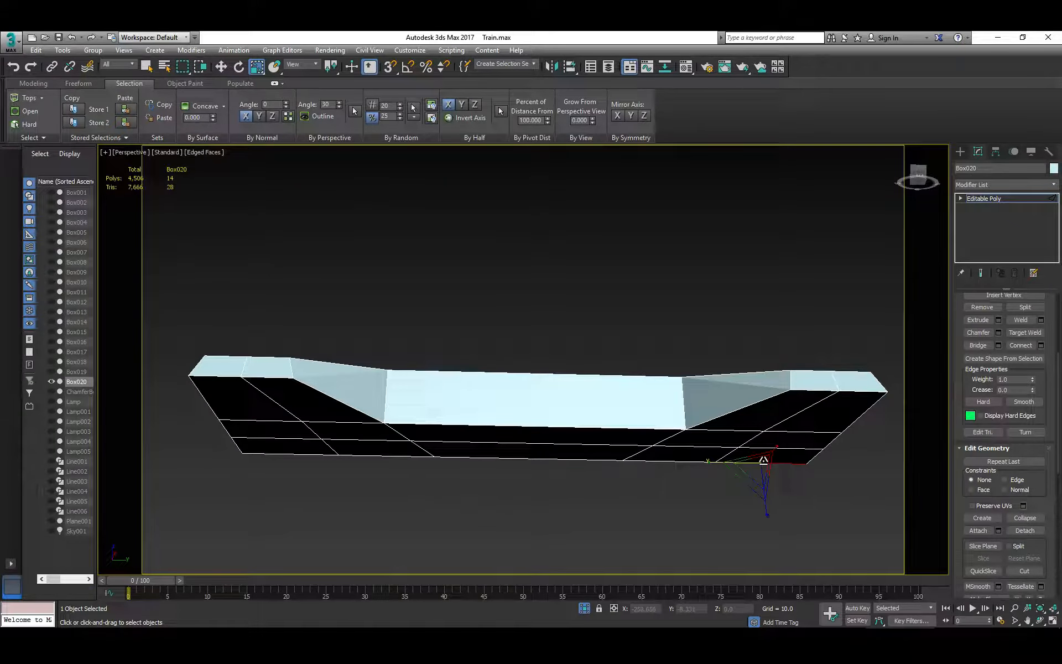
key("3")
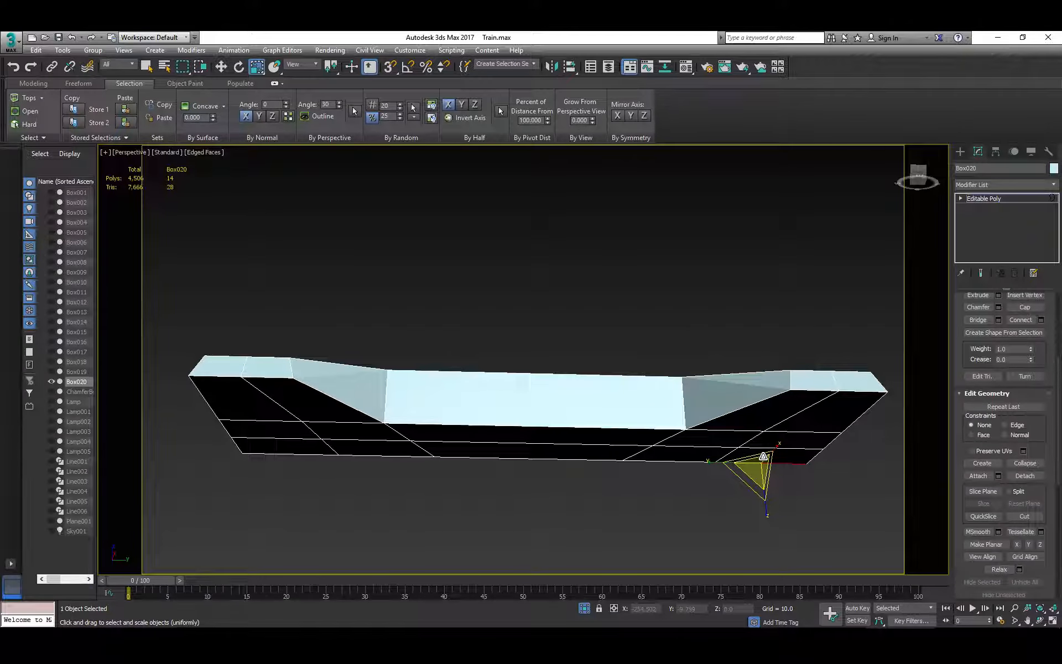
key("3")
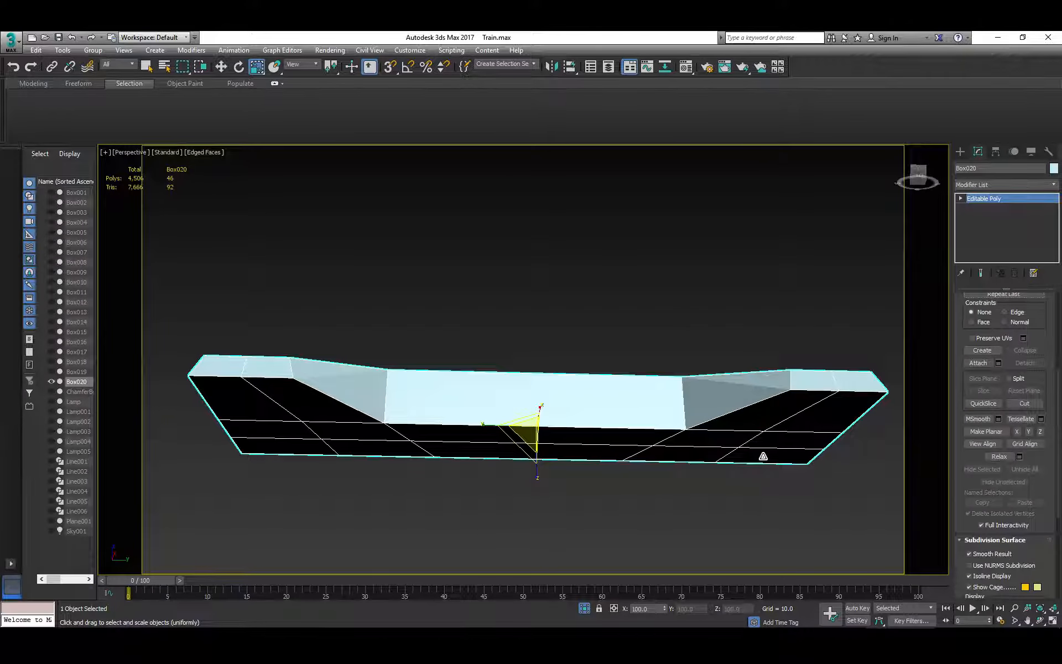
key("4")
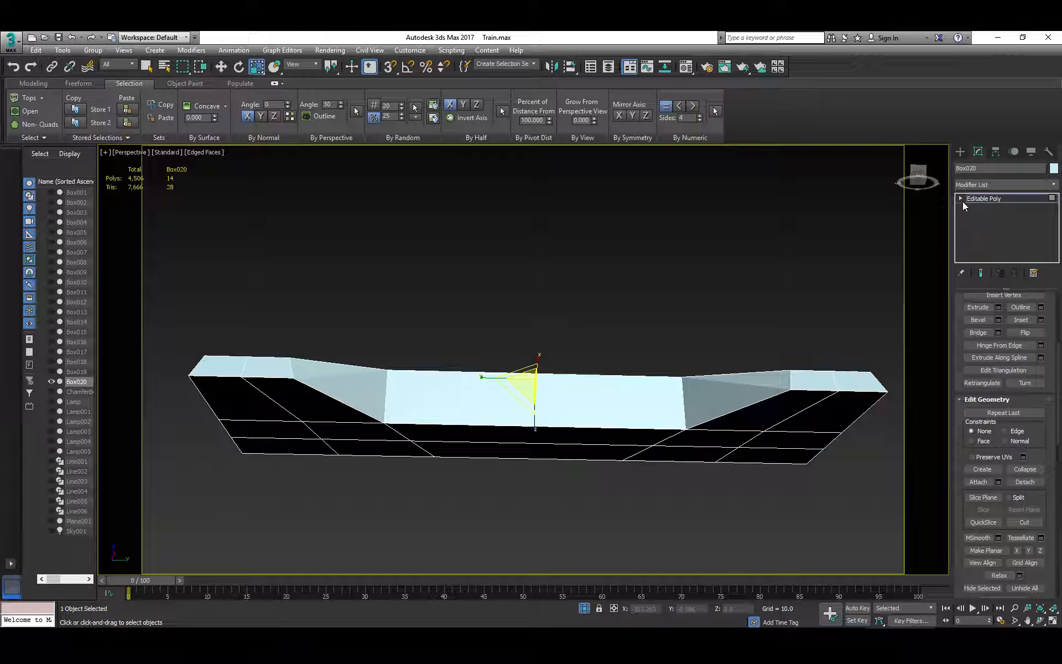
left_click(961, 199)
left_click(769, 454)
left_click(675, 454, "ctrl")
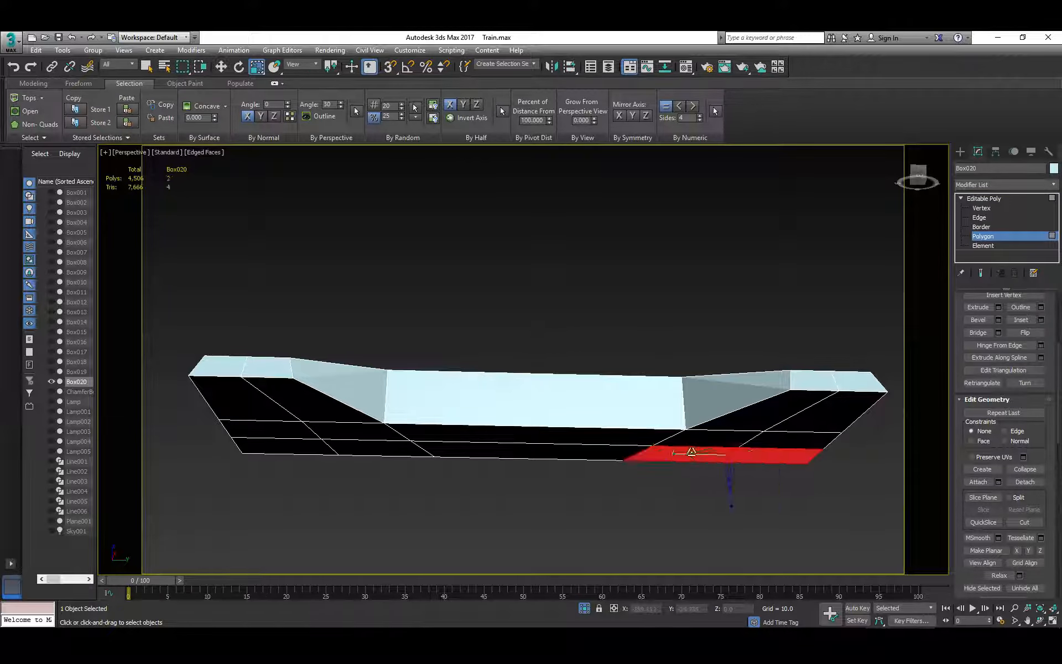
left_click(525, 451, "ctrl")
left_click(392, 447, "ctrl")
left_click(287, 447, "ctrl")
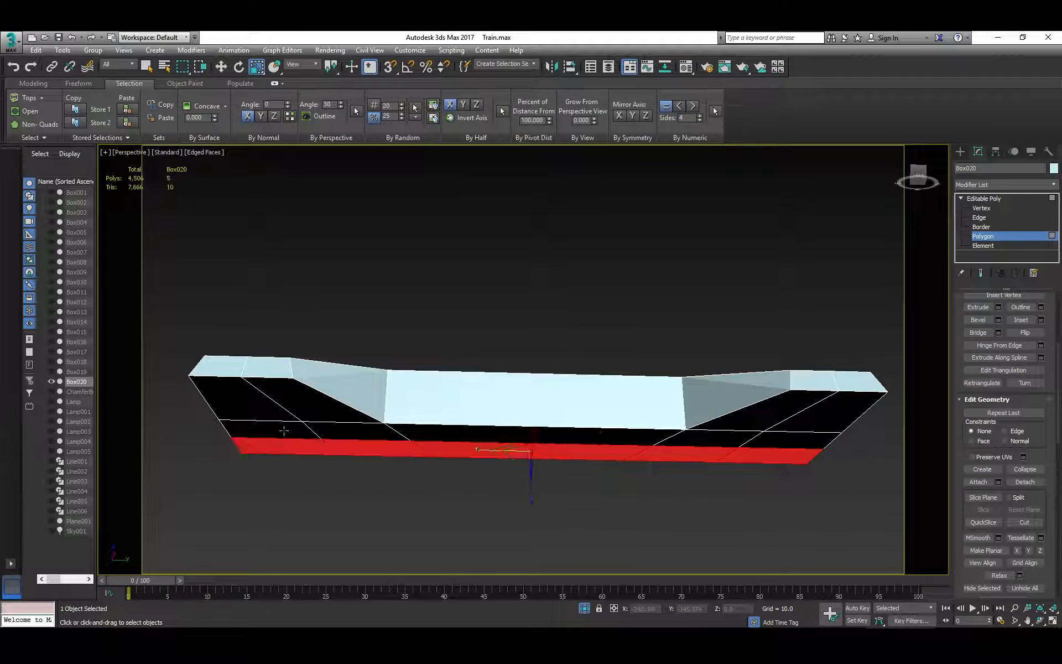
left_click(285, 433, "ctrl")
left_click(795, 441, "ctrl")
Step: Extrude the selected underside polygons downward to form a U-shaped pedestal beneath the console top
middle_click_drag(635, 451, 633, 474, "alt")
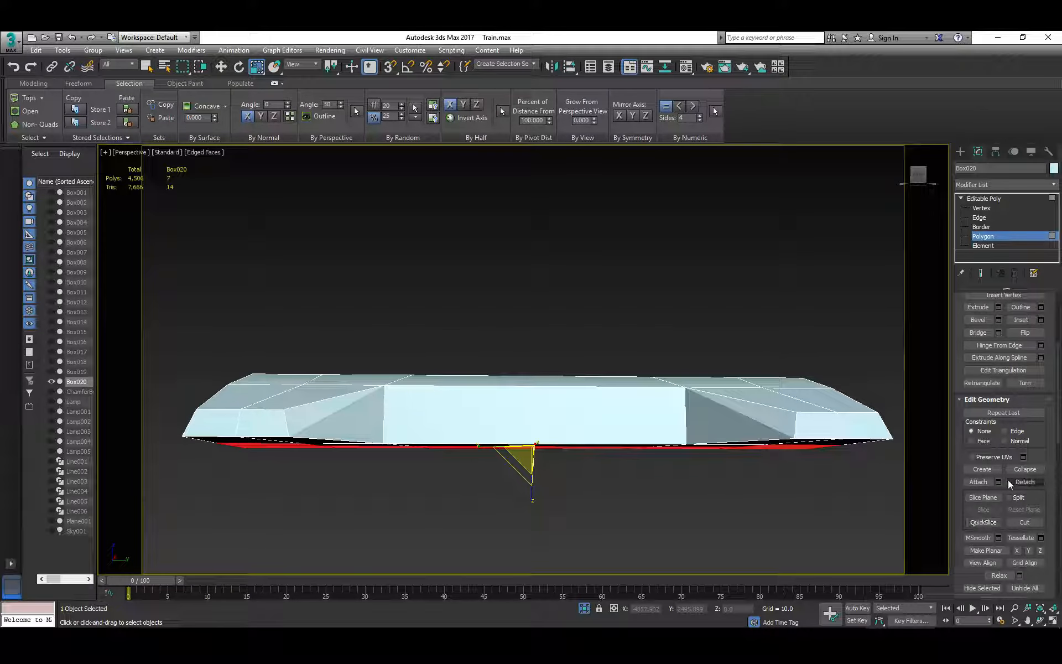
left_click(978, 307)
left_click_drag(748, 447, 730, 296)
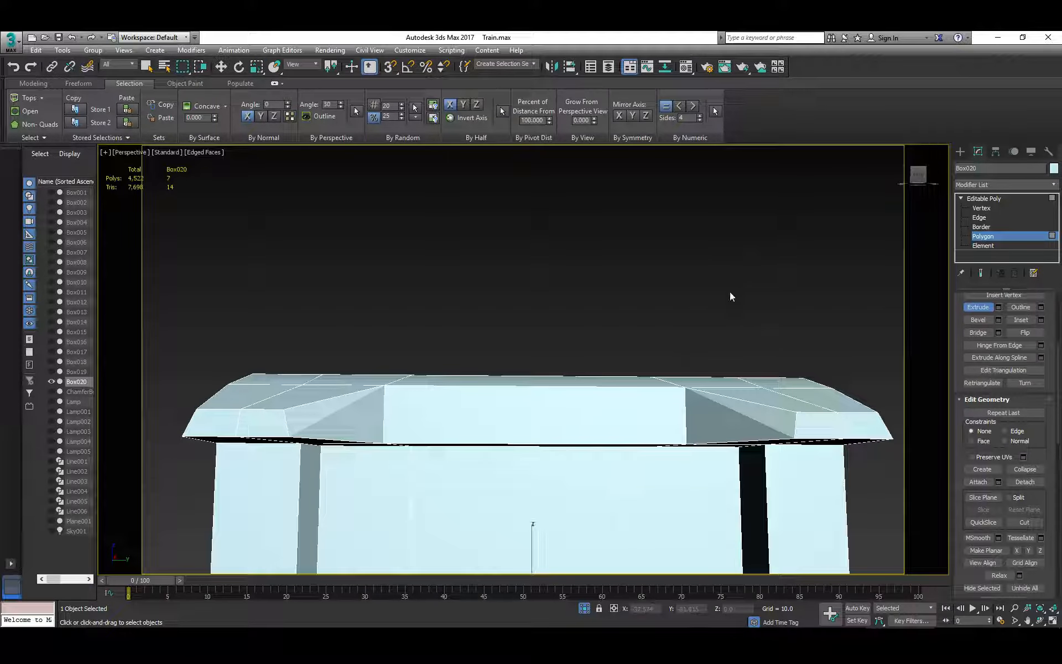
Step: Show the rest of the train again and raise the pedestal's bottom faces along Z to shorten it
left_click(584, 608)
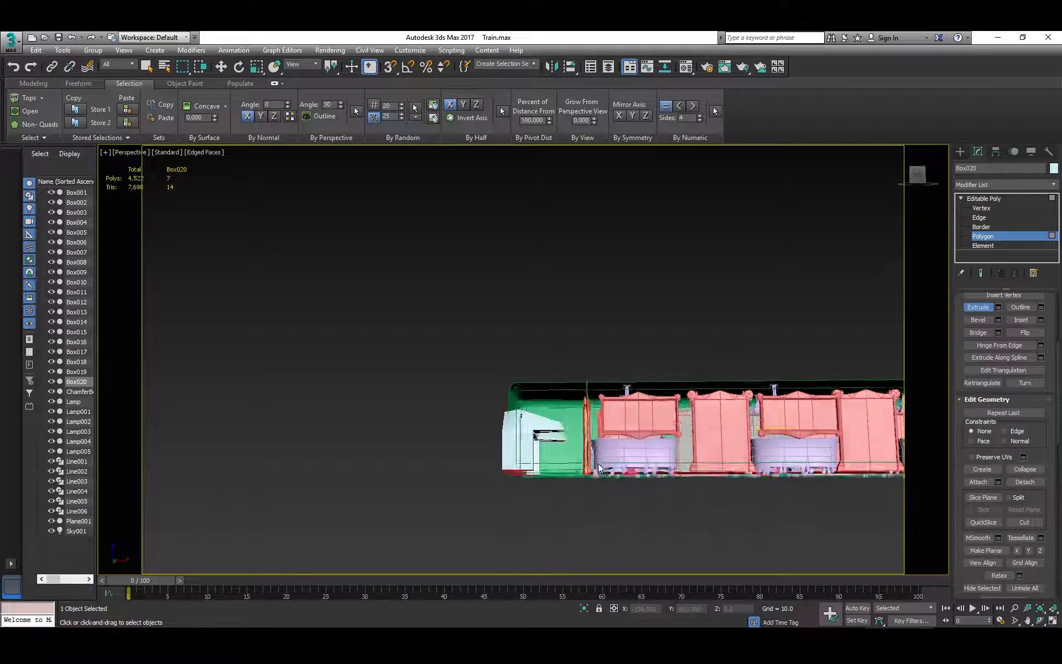
middle_click_drag(599, 468, 599, 474, "alt")
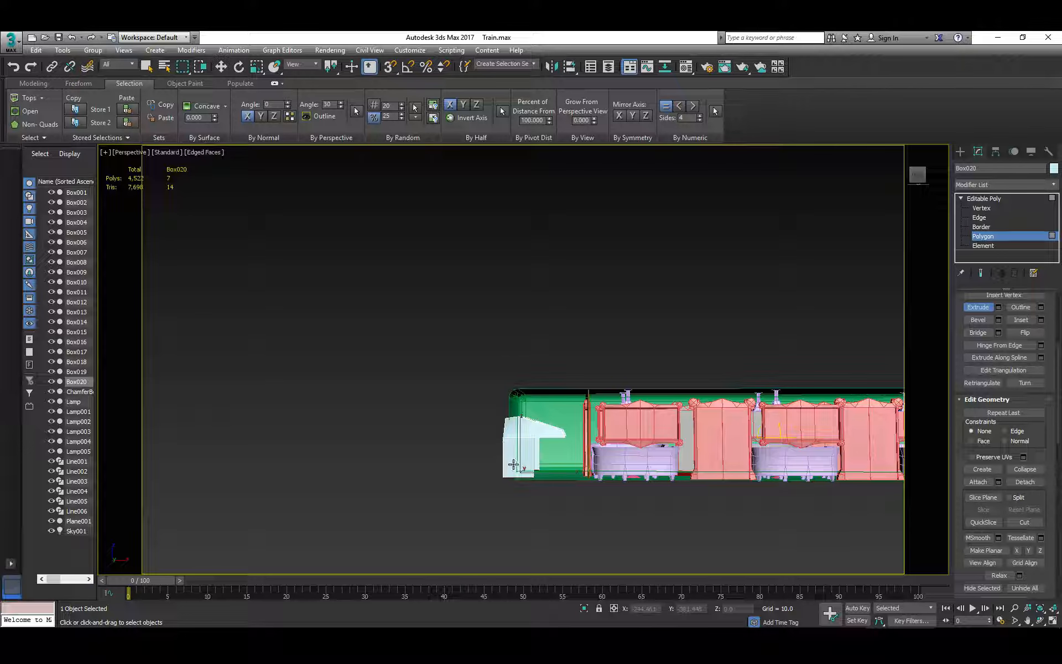
key("w")
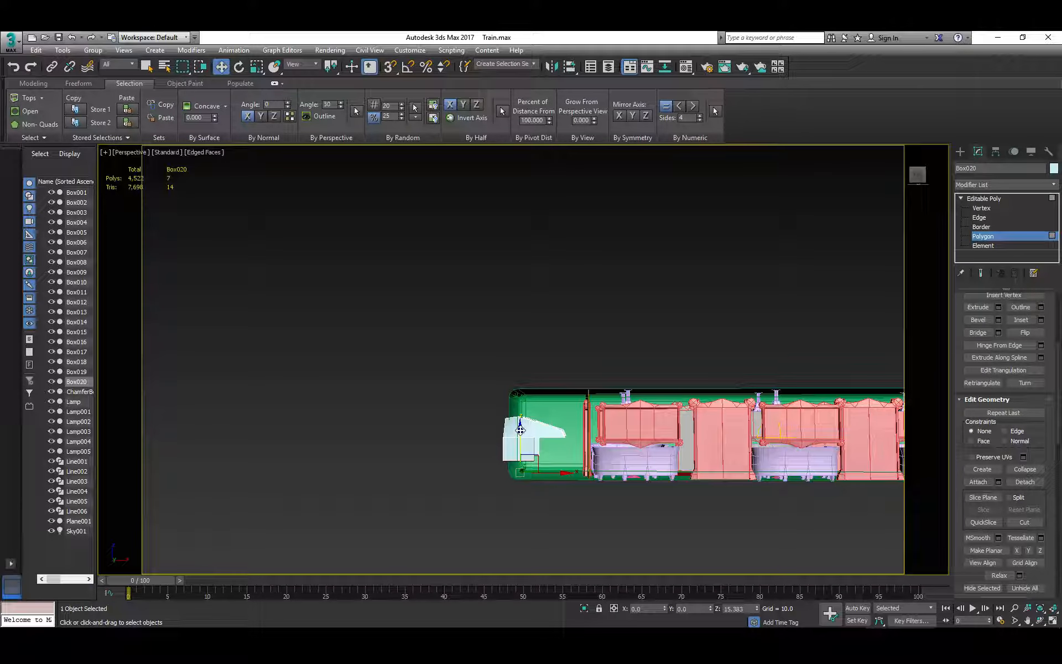
left_click_drag(521, 424, 520, 420)
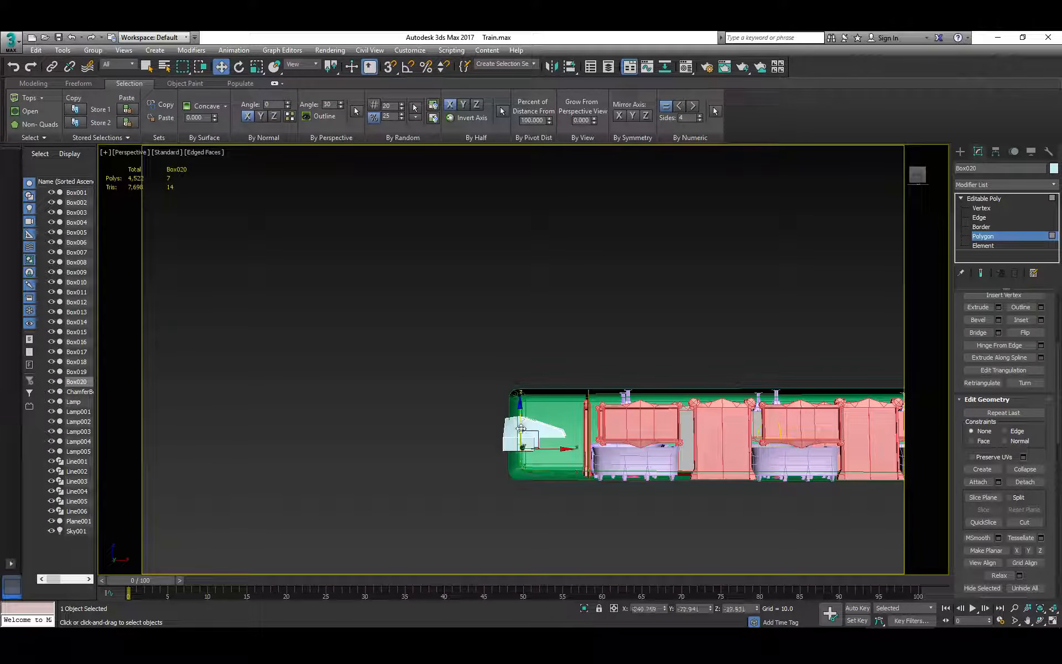
Step: Shift the pedestal's bottom faces slightly along X towards the end of the carriage
key("r")
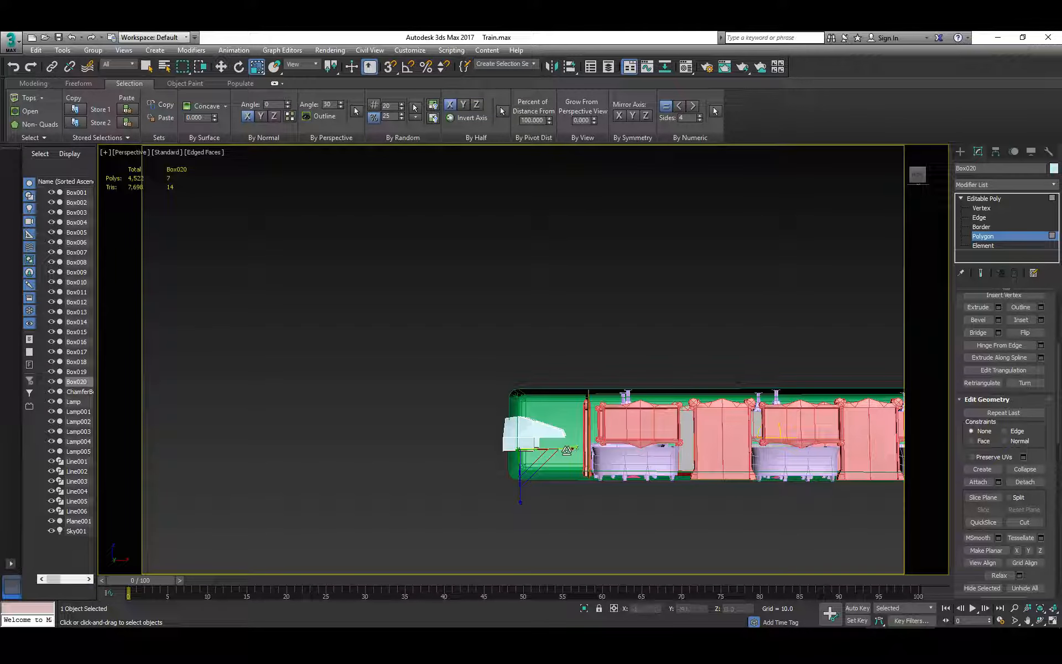
key("w")
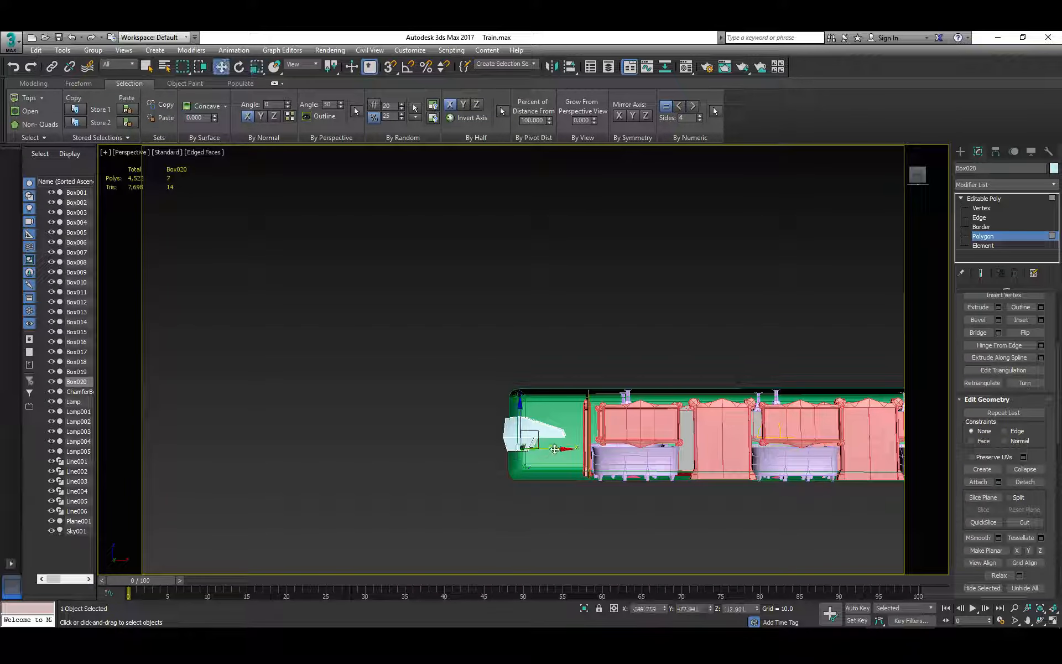
left_click_drag(555, 450, 549, 449)
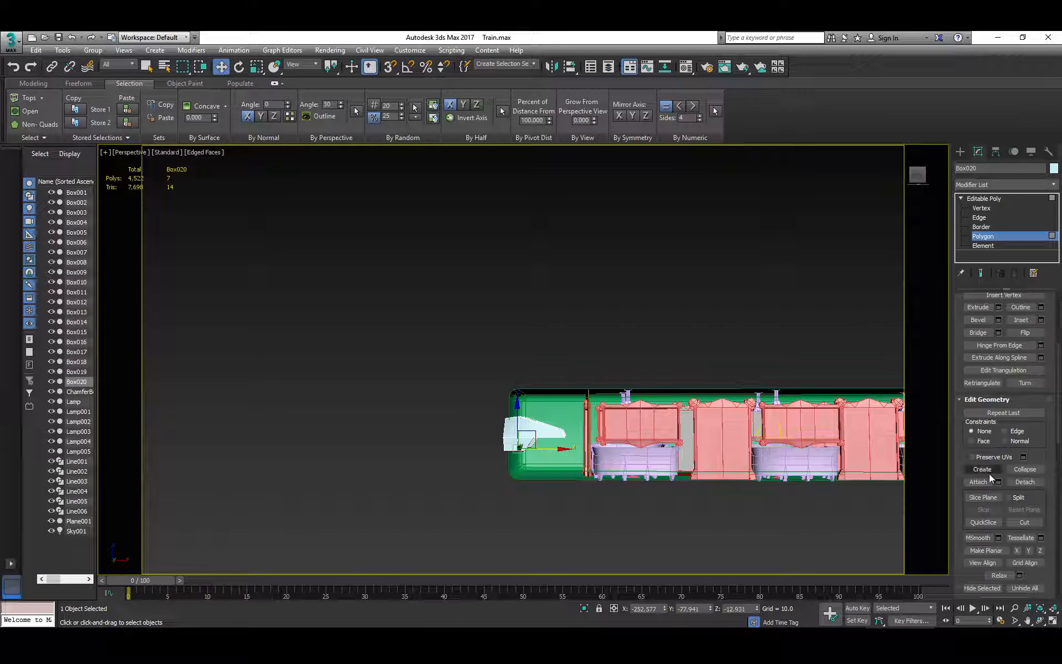
Step: Extrude the pedestal's bottom faces further down towards the carriage floor
left_click(979, 307)
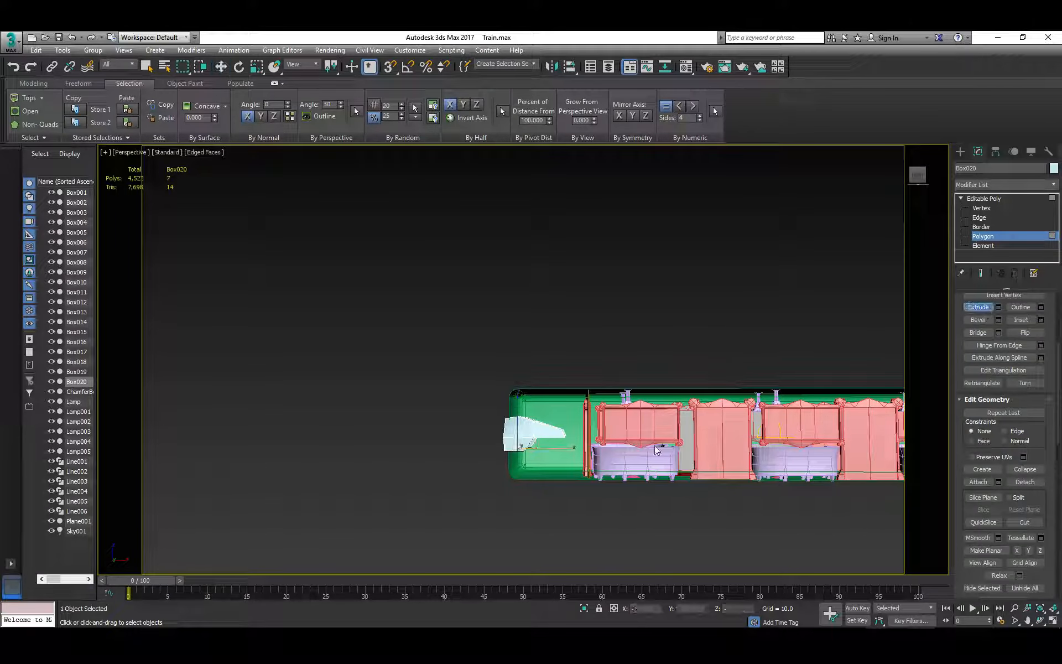
middle_click_drag(567, 475, 566, 444, "alt")
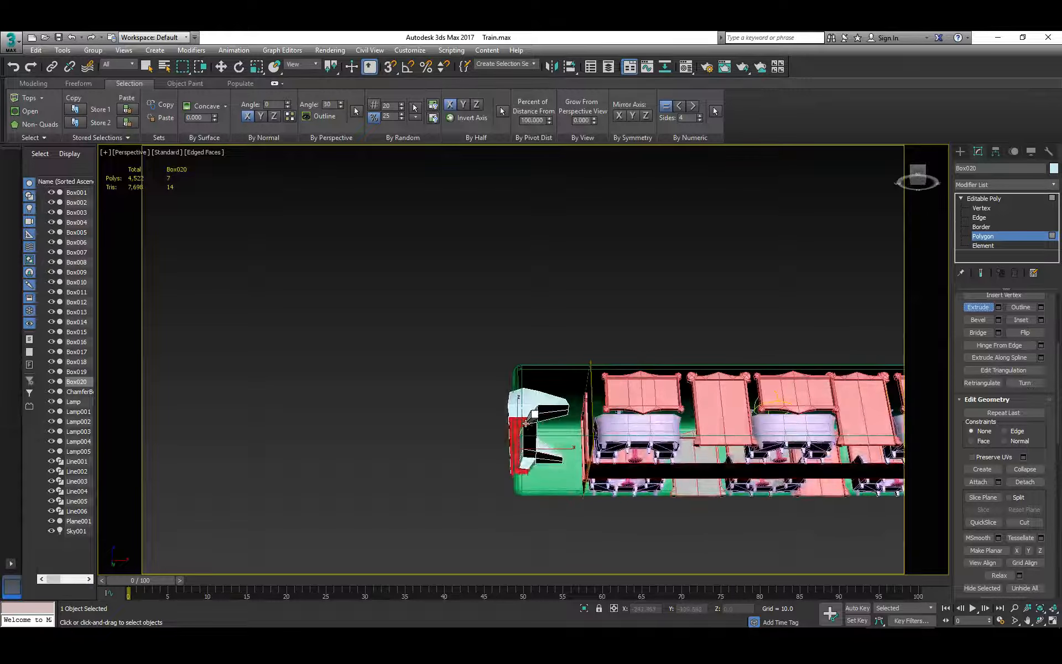
mouse_move(526, 413)
left_mouse_down()
mouse_move(519, 345)
mouse_move(529, 433)
mouse_move(525, 411)
left_mouse_up()
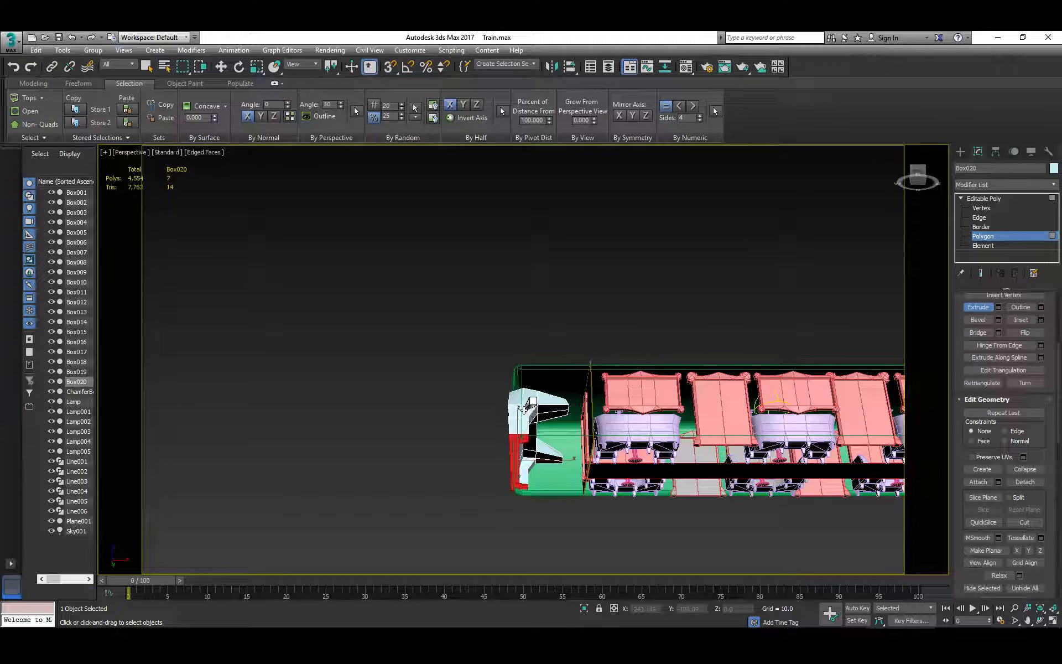
scroll(521, 448, "up", 5)
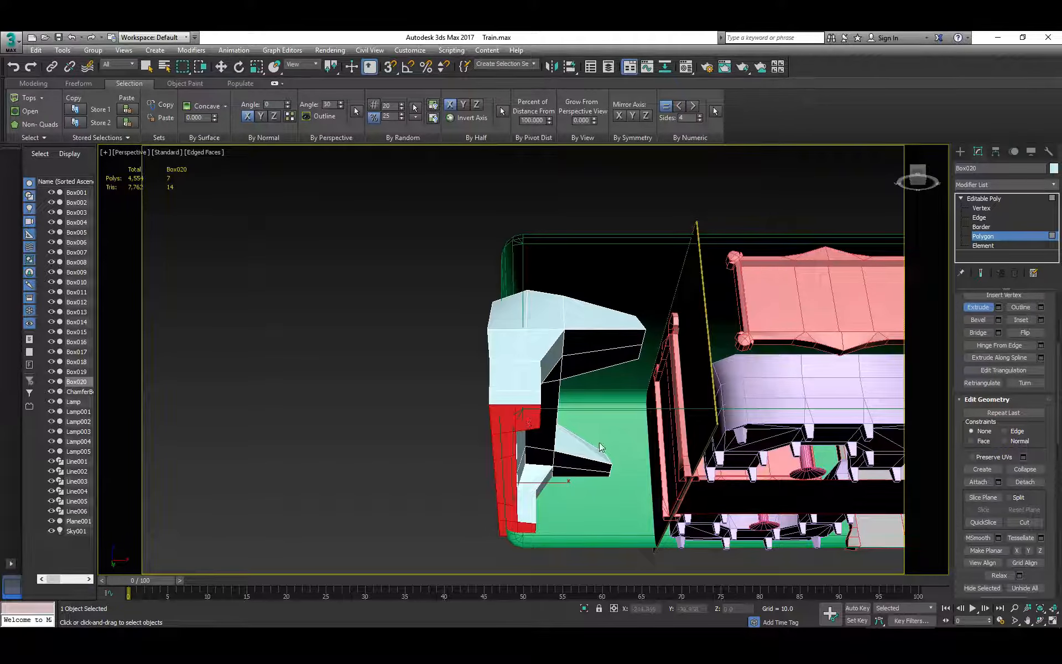
Step: Move the front edges of both lowest pedestal side sections along X towards the seats to form projecting feet
middle_click_drag(531, 420, 598, 435, "alt")
key("2")
left_click(537, 393)
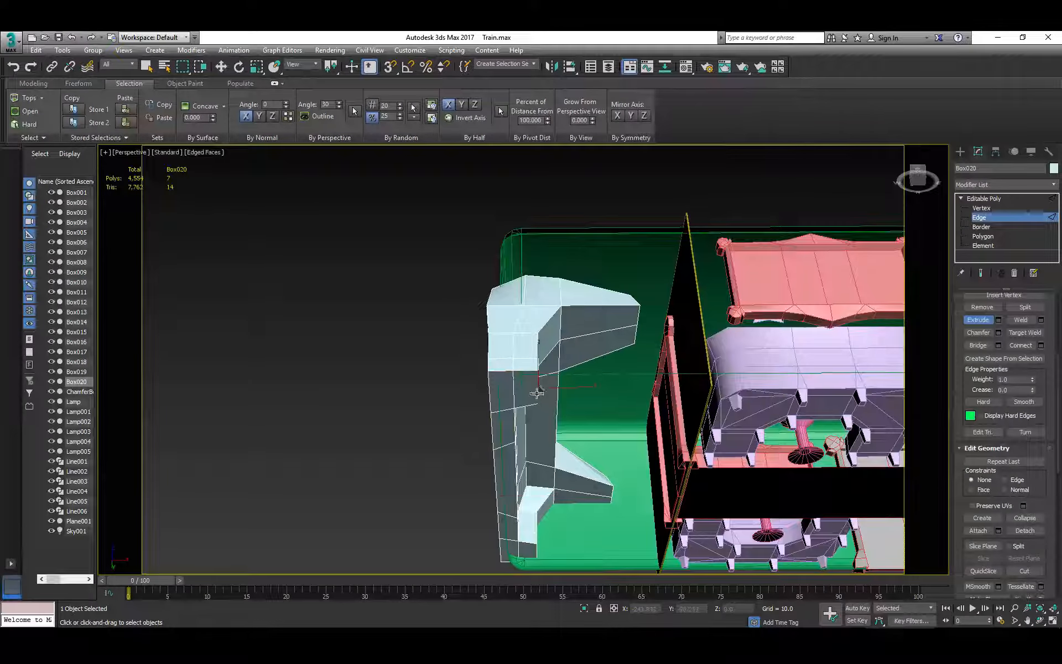
left_click(536, 552)
key("w")
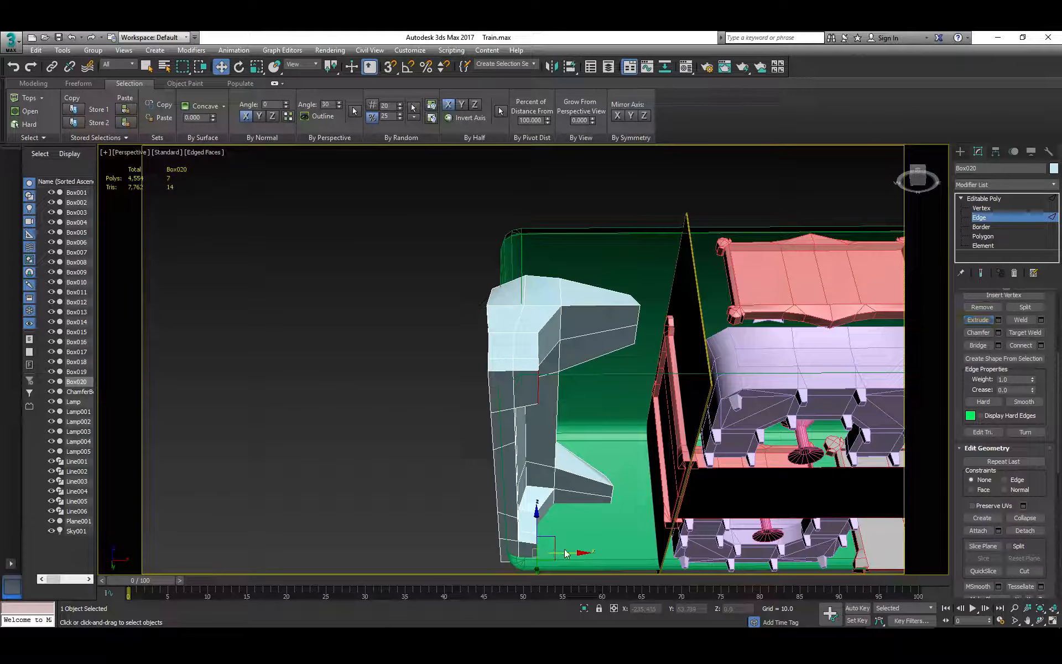
left_click_drag(570, 552, 635, 552, "shift")
middle_click_drag(634, 552, 628, 468, "alt")
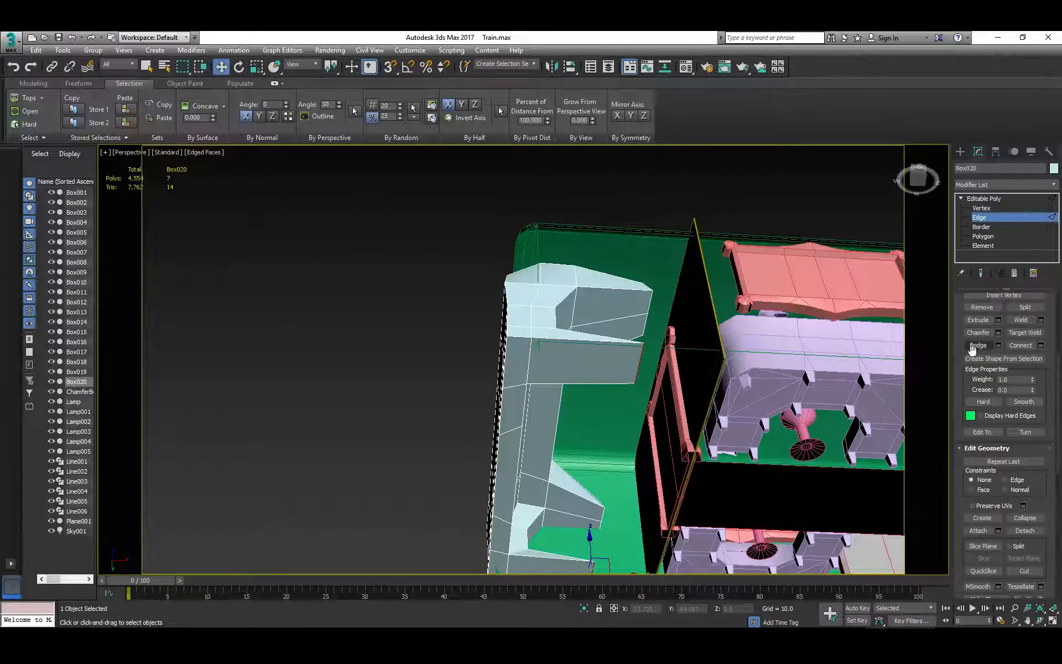
Step: Extrude the widened bottom polygons of the pedestal slightly downward to give the base thickness
left_click_drag(959, 360, 959, 395)
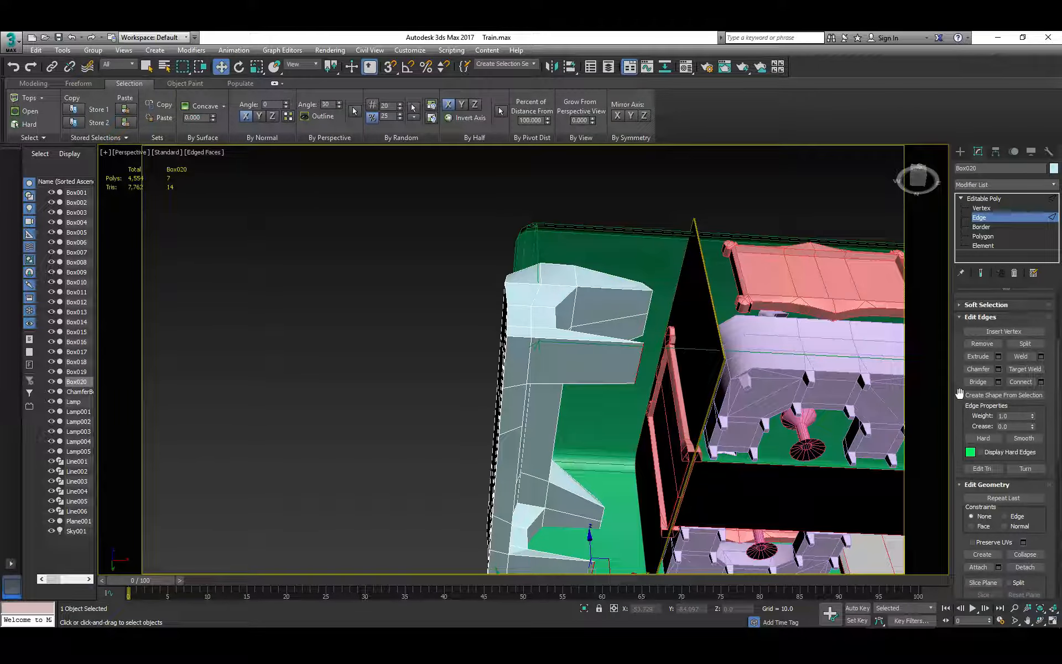
key("5")
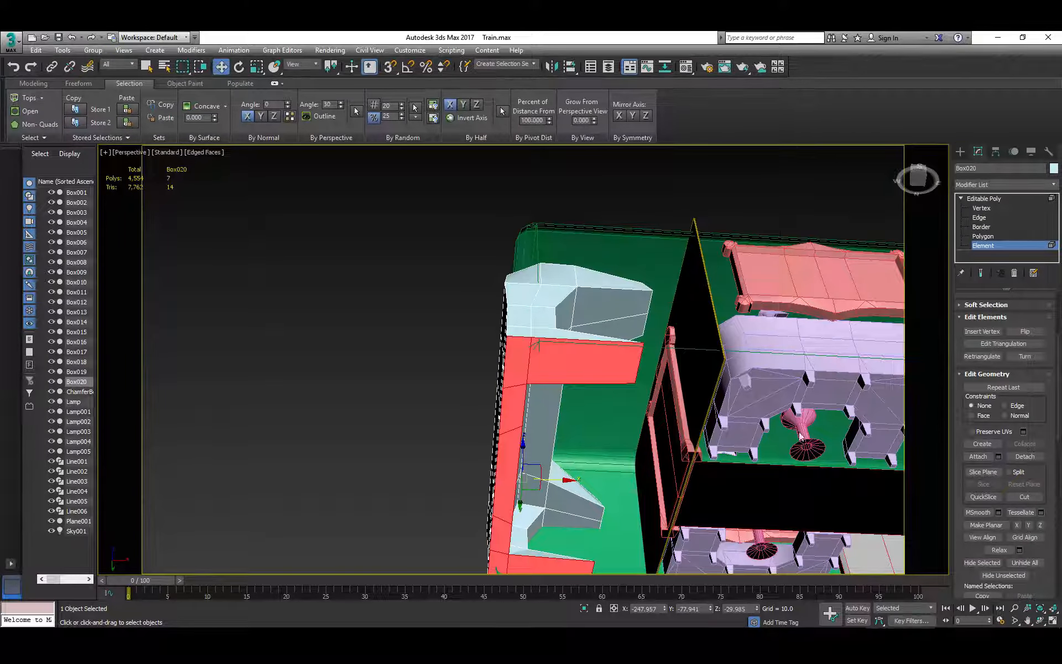
right_click(580, 353)
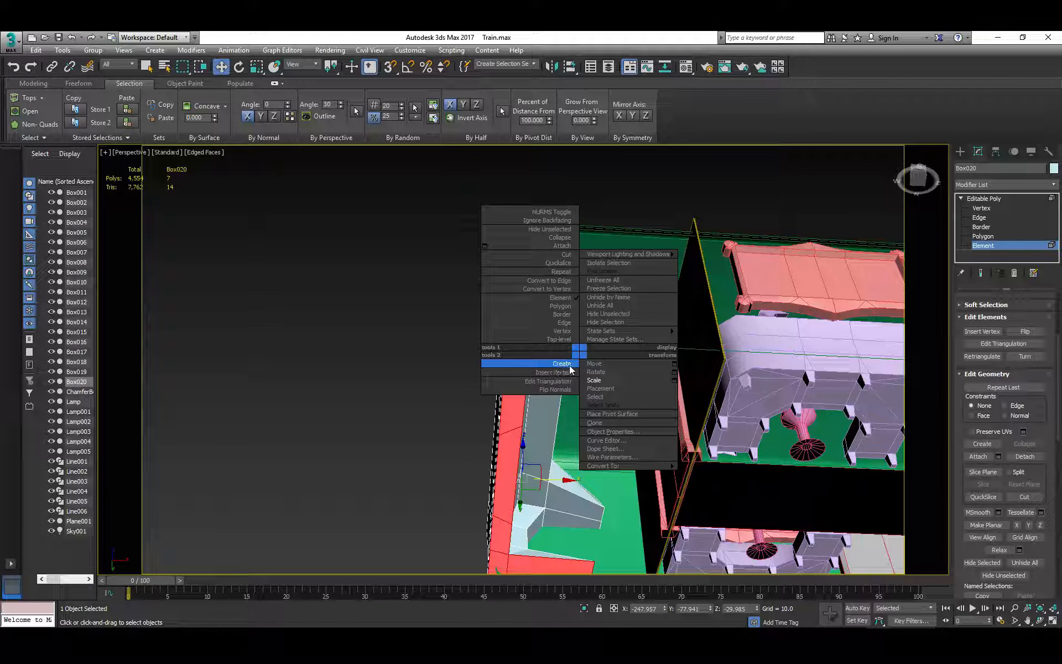
left_click(560, 306)
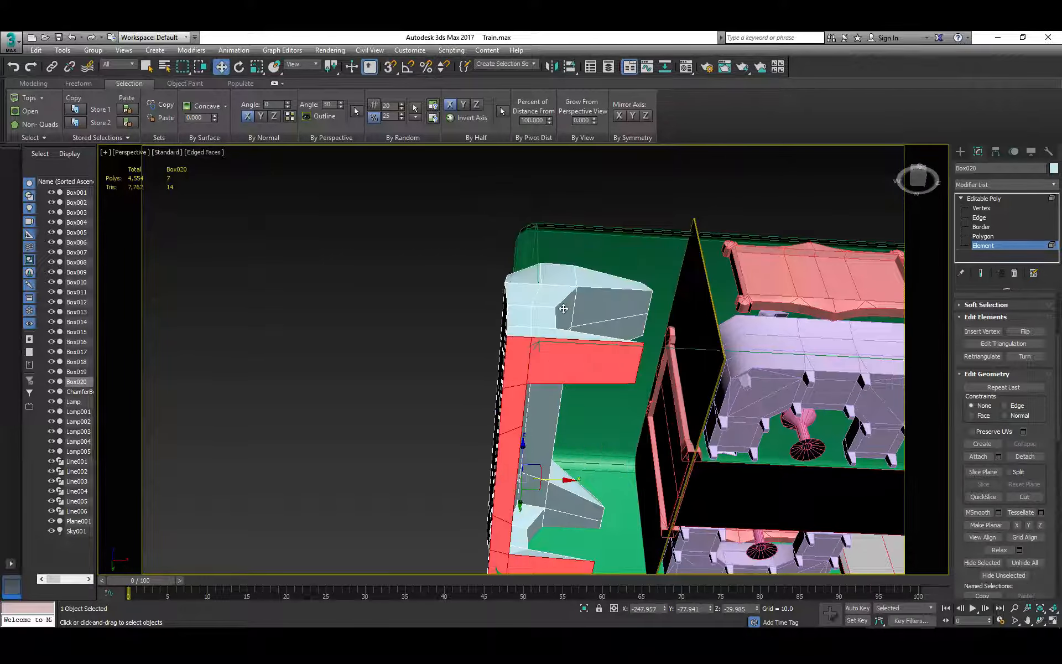
right_click(560, 363)
left_click(537, 393)
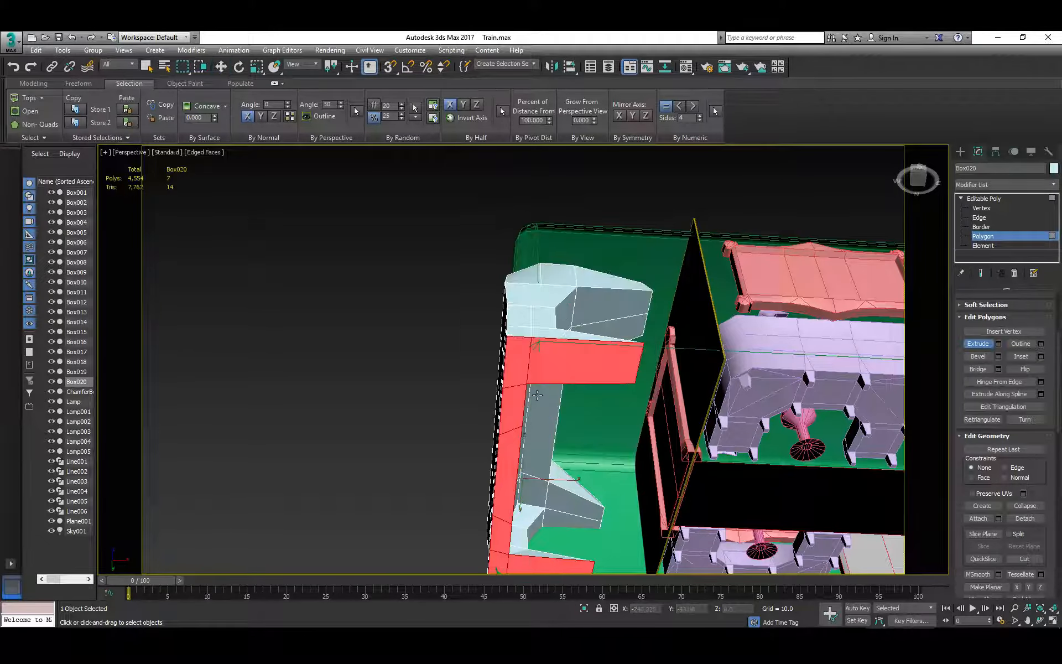
left_click_drag(563, 365, 563, 352)
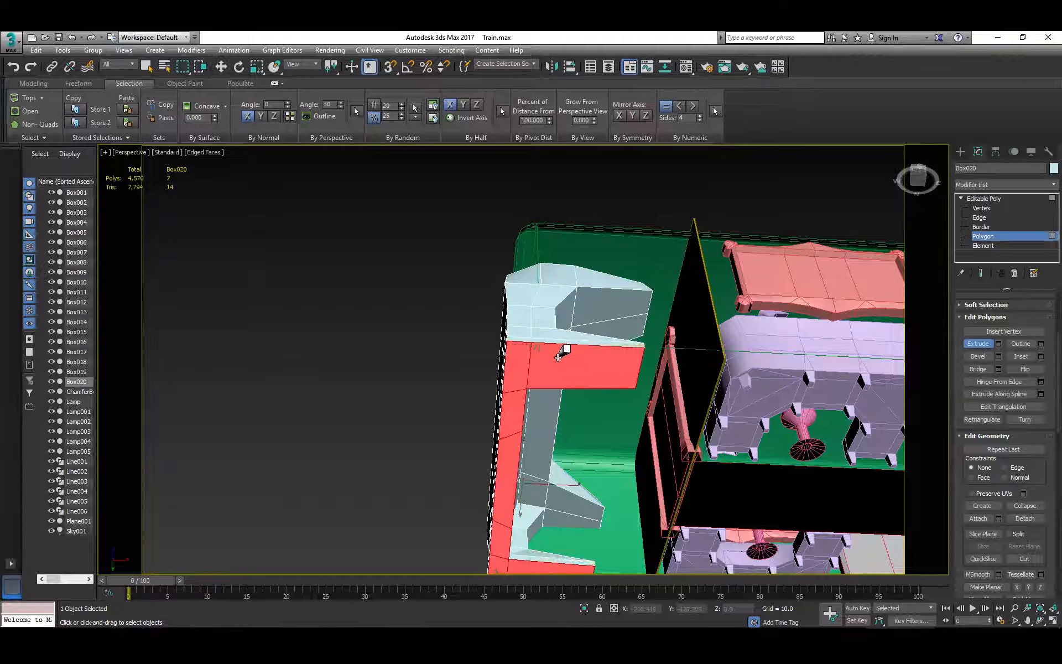
Step: Move the narrow middle section of the console's pedestal slightly upward along Z
middle_click_drag(670, 365, 647, 389, "alt")
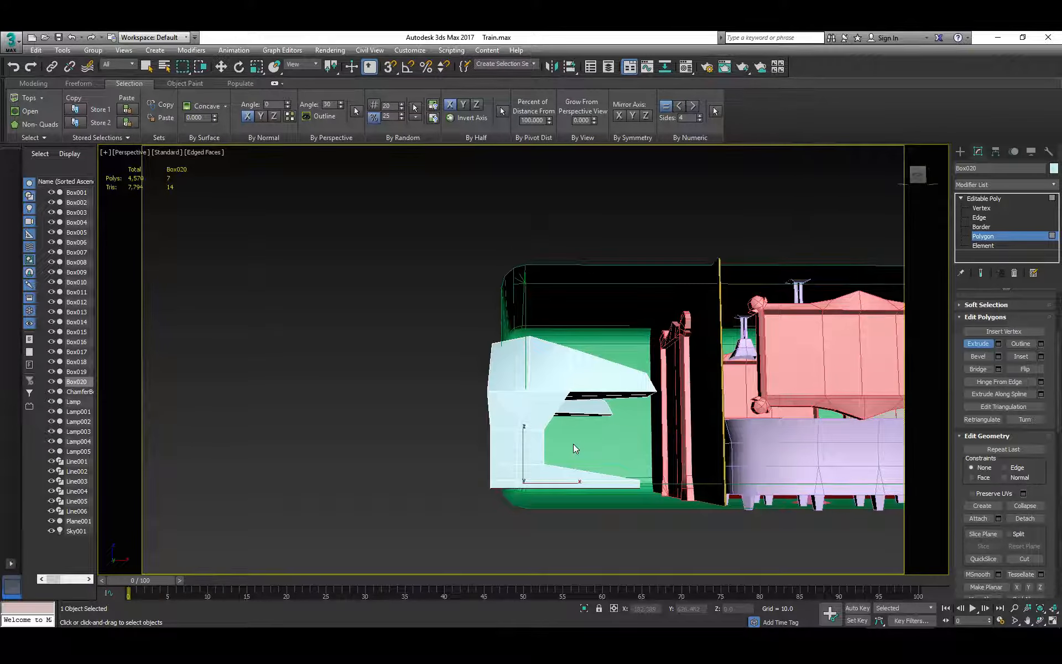
left_click(516, 453)
key("w")
left_click_drag(514, 418, 516, 407)
middle_click_drag(516, 406, 600, 449, "alt")
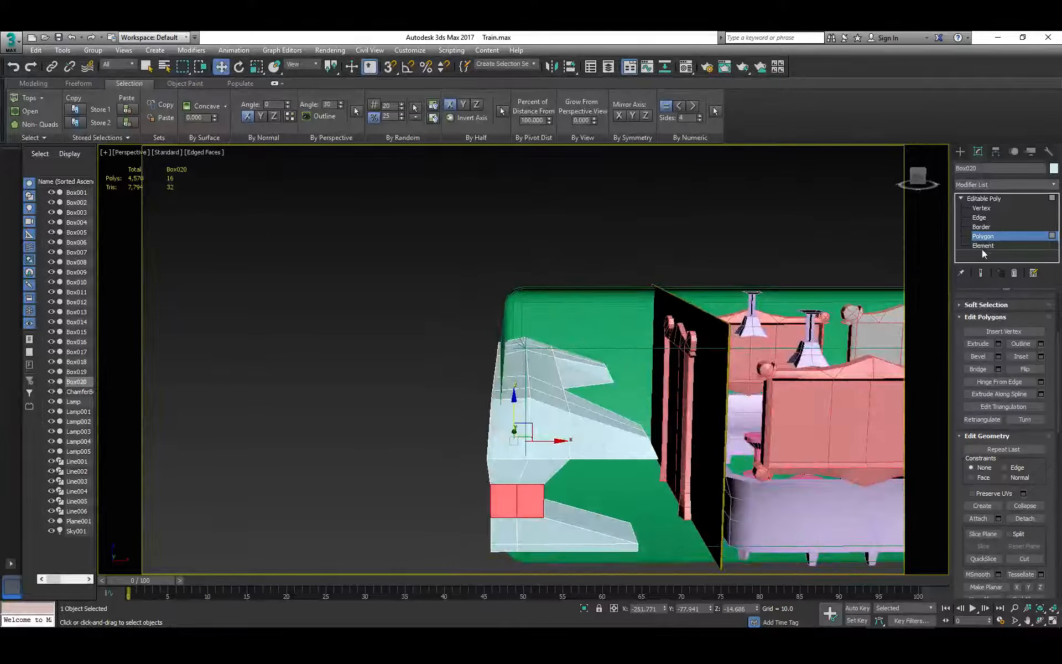
Step: Select the whole console element and scale it down along Z to reduce its height
left_click(982, 247)
left_click(535, 400)
key("e")
key("r")
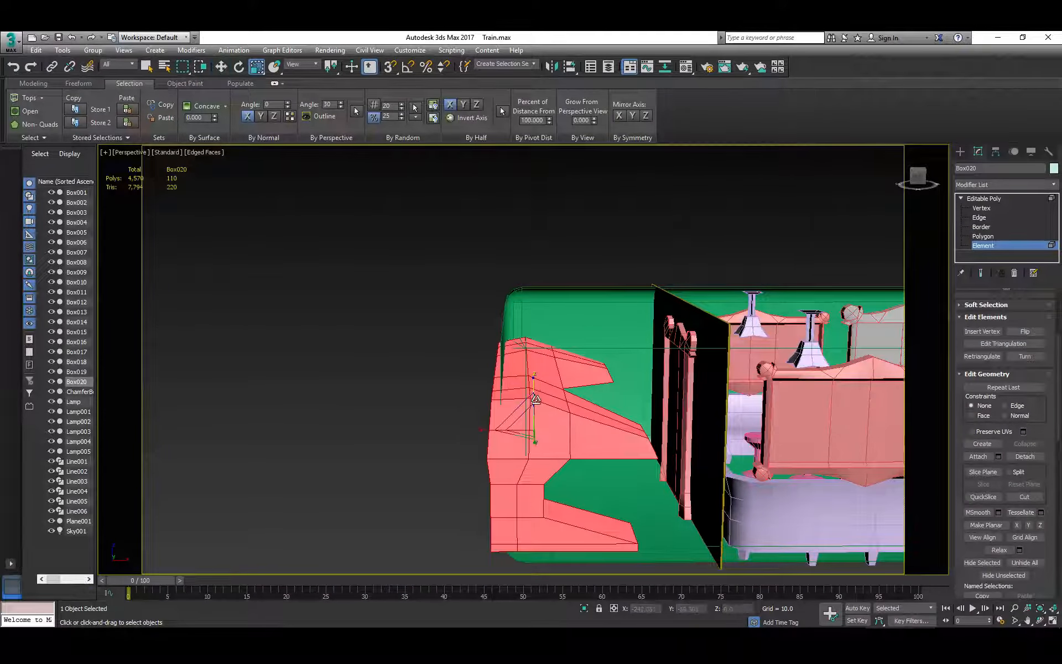
left_click_drag(534, 383, 534, 401)
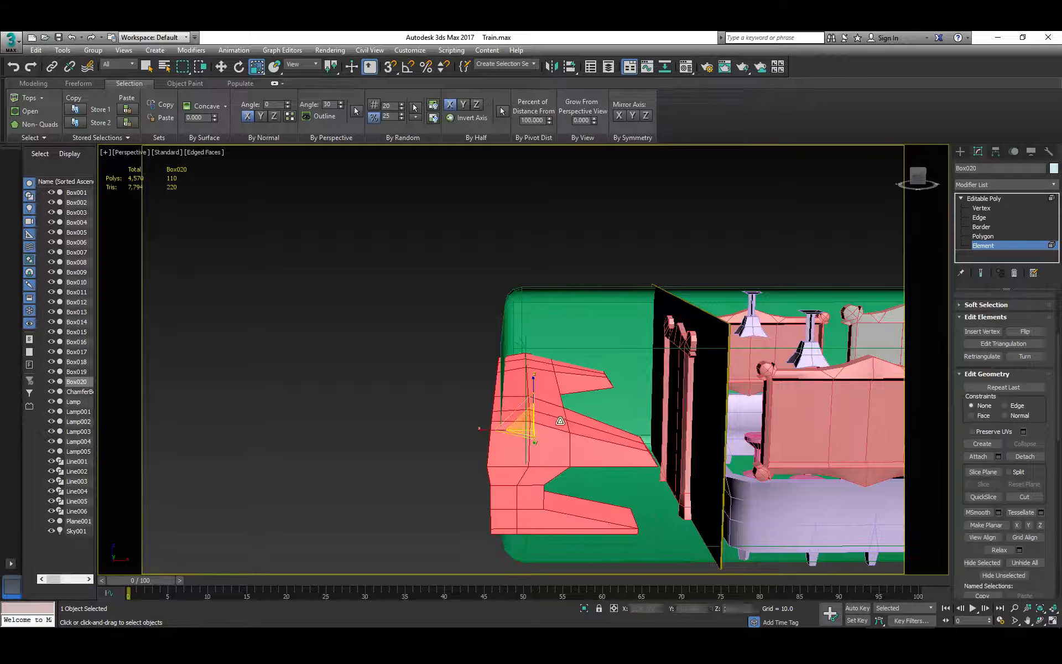
Step: Leave element editing and lower the console along Z towards the carriage floor
middle_click_drag(584, 442, 575, 430, "alt")
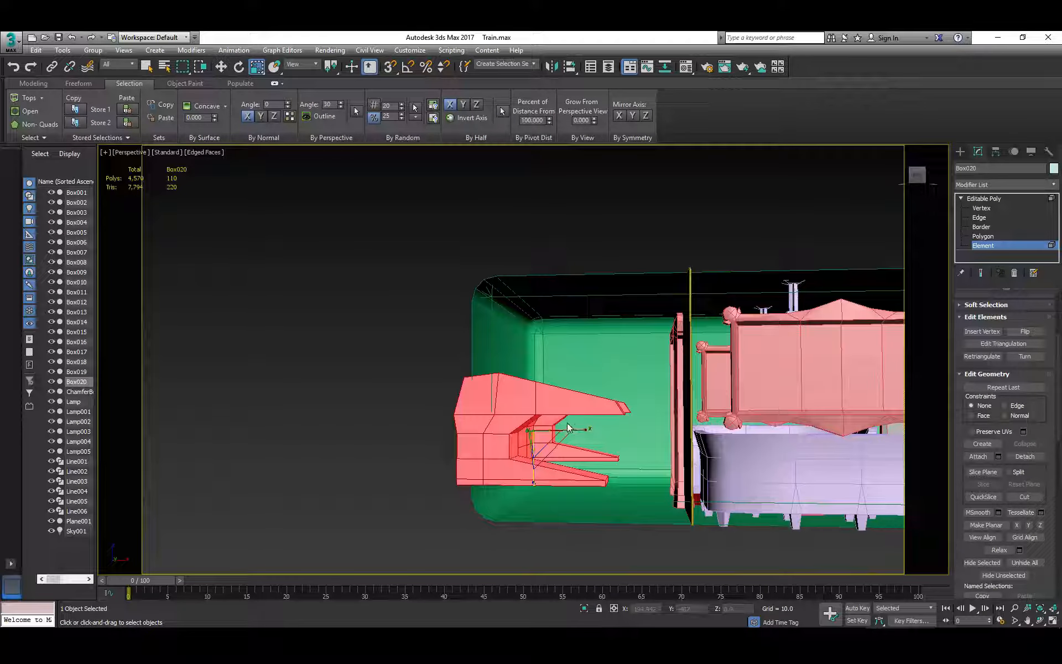
key("w")
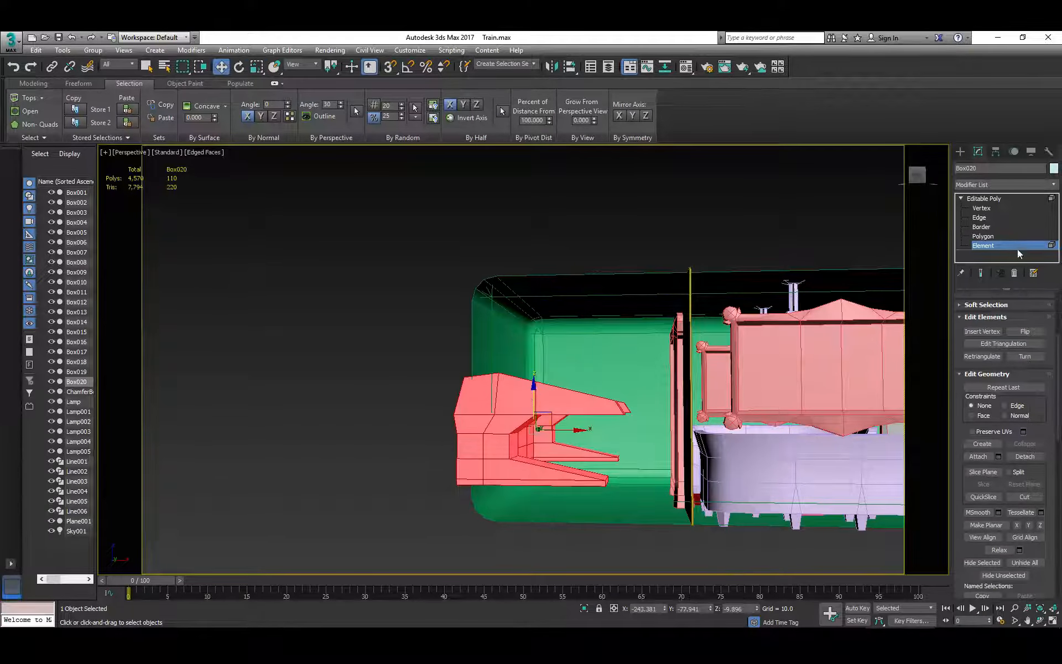
left_click(1018, 248)
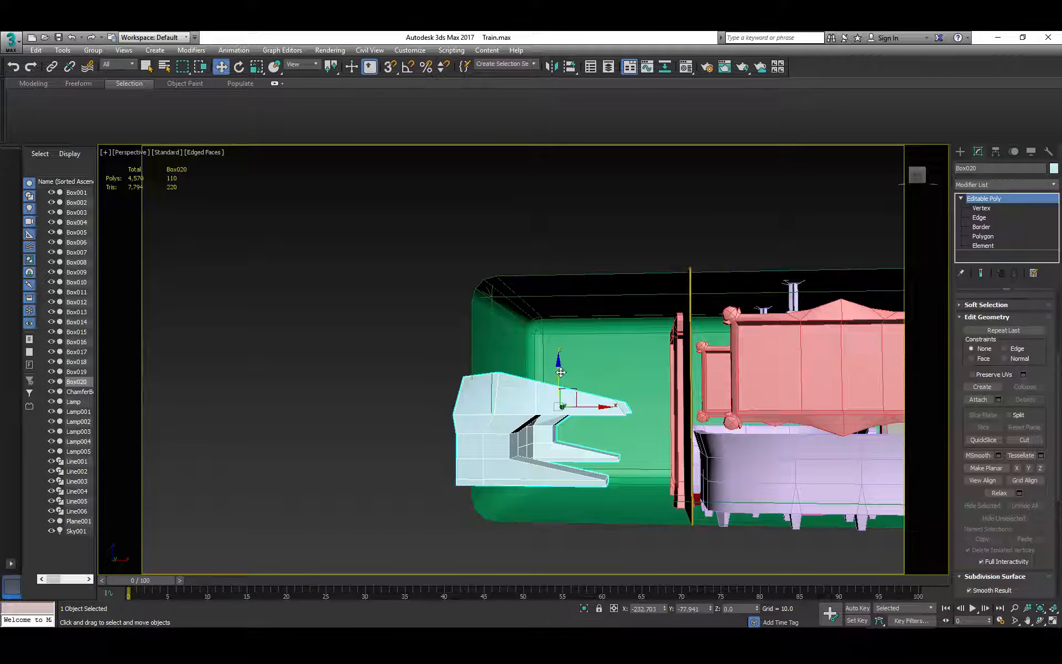
left_click_drag(561, 372, 561, 404)
Step: Isolate the console and draw a small upright box in front of it, about 0.7 long, 1.8 wide and 6.7 high
middle_click_drag(561, 404, 544, 571, "alt")
key("alt+q")
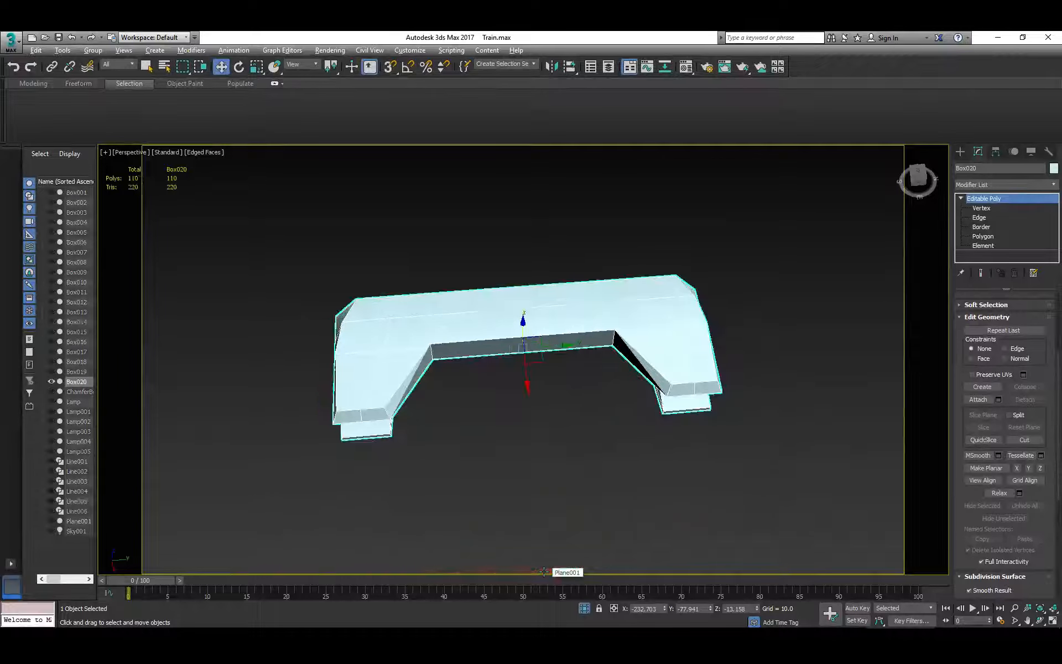
mouse_move(542, 444)
middle_mouse_down("alt")
mouse_move(547, 404)
mouse_move(547, 462)
middle_mouse_up("alt")
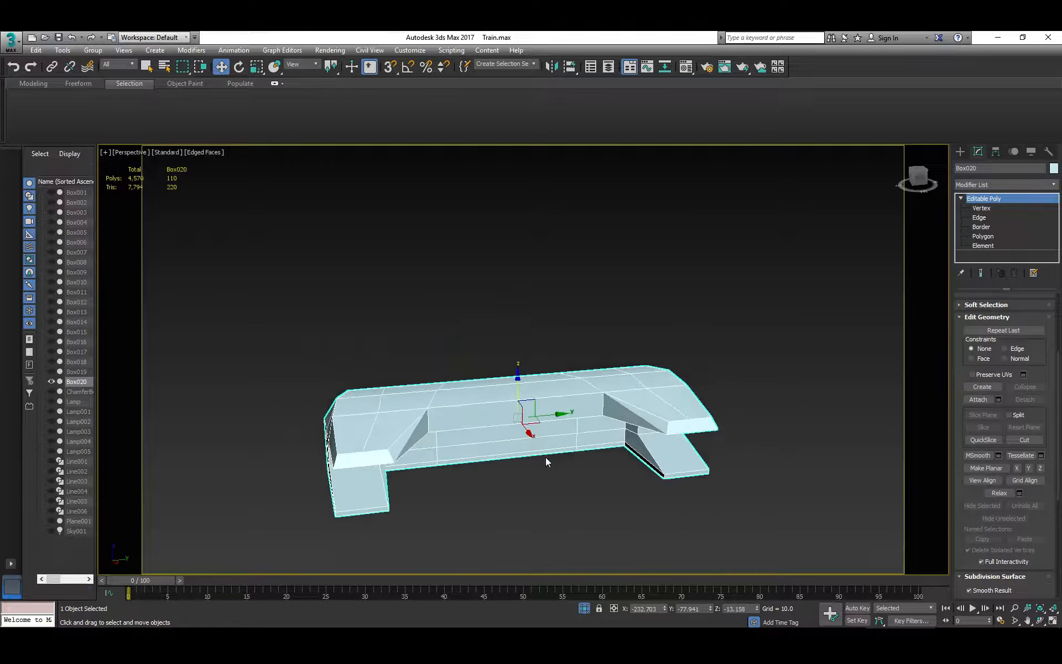
left_click(961, 151)
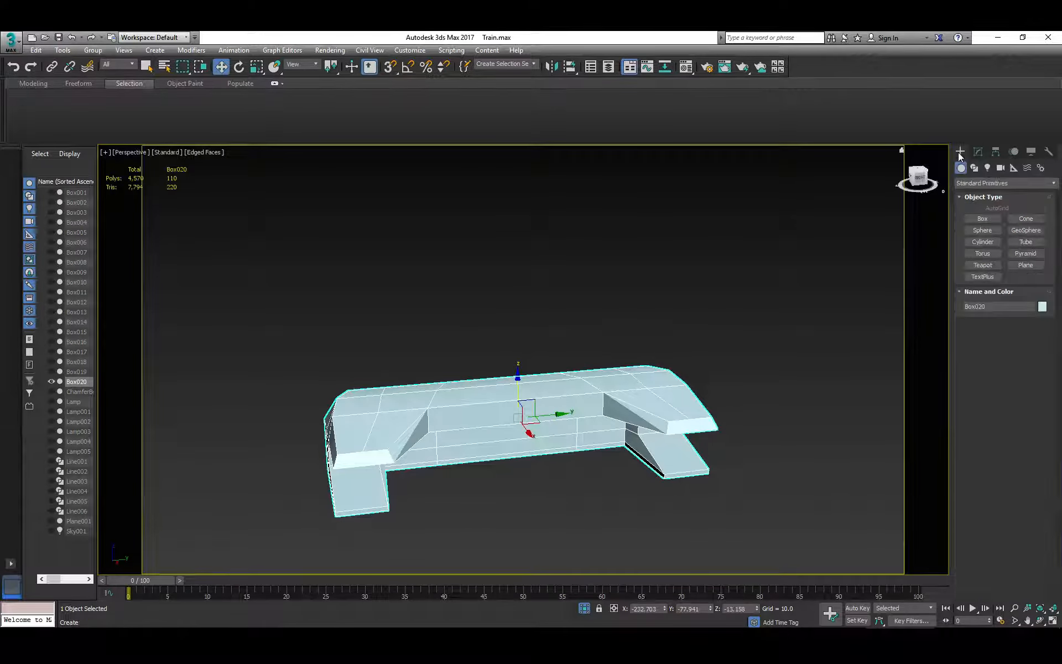
left_click(977, 220)
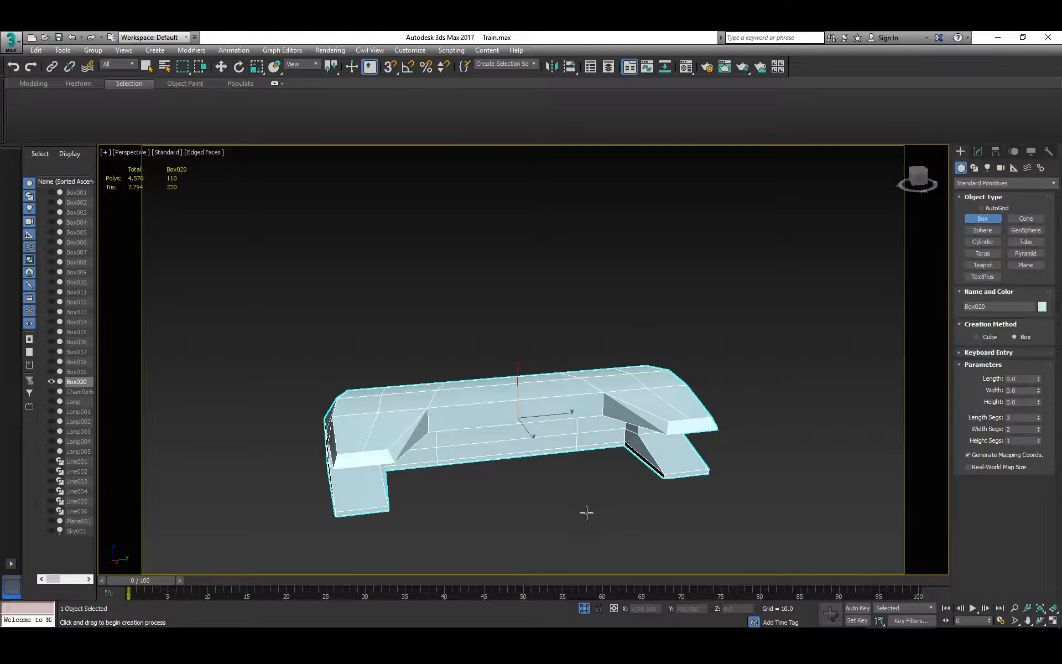
left_click_drag(585, 512, 589, 510)
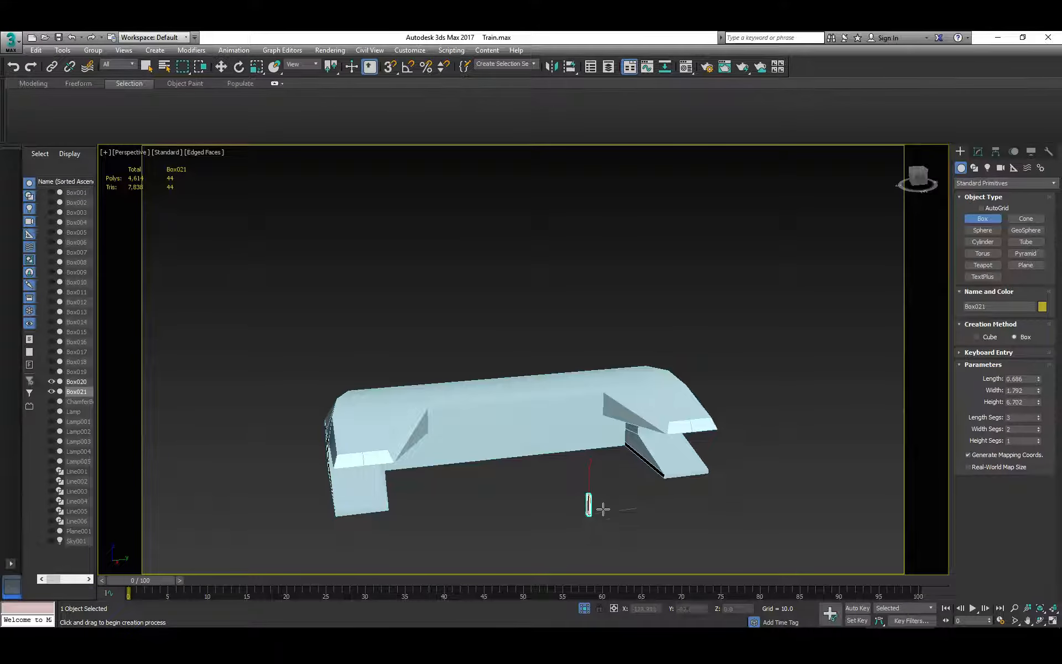
Step: Set the small box's length to 0.5 and its width to 1.0
scroll(602, 506, "up", 3)
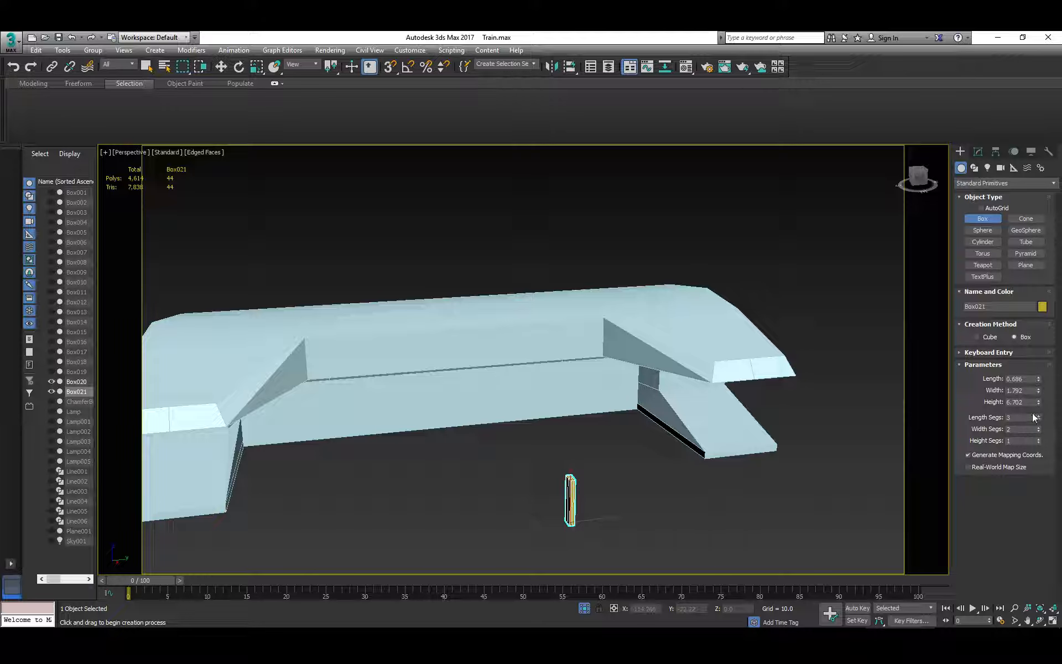
left_click_drag(1032, 379, 984, 378)
type(".5")
key("Tab")
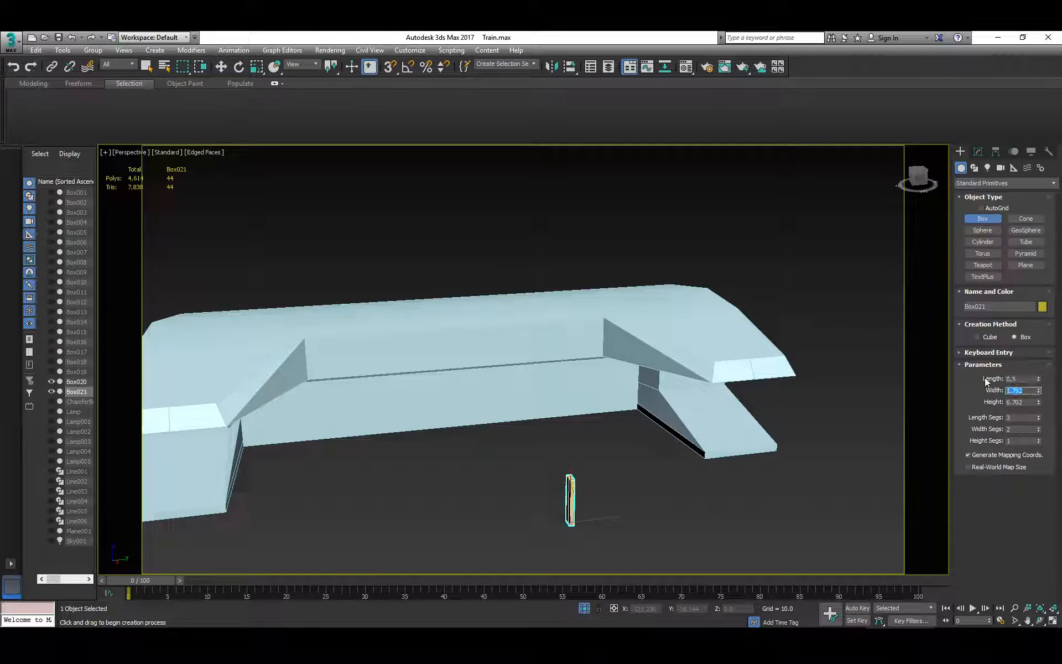
type("1")
key("Tab")
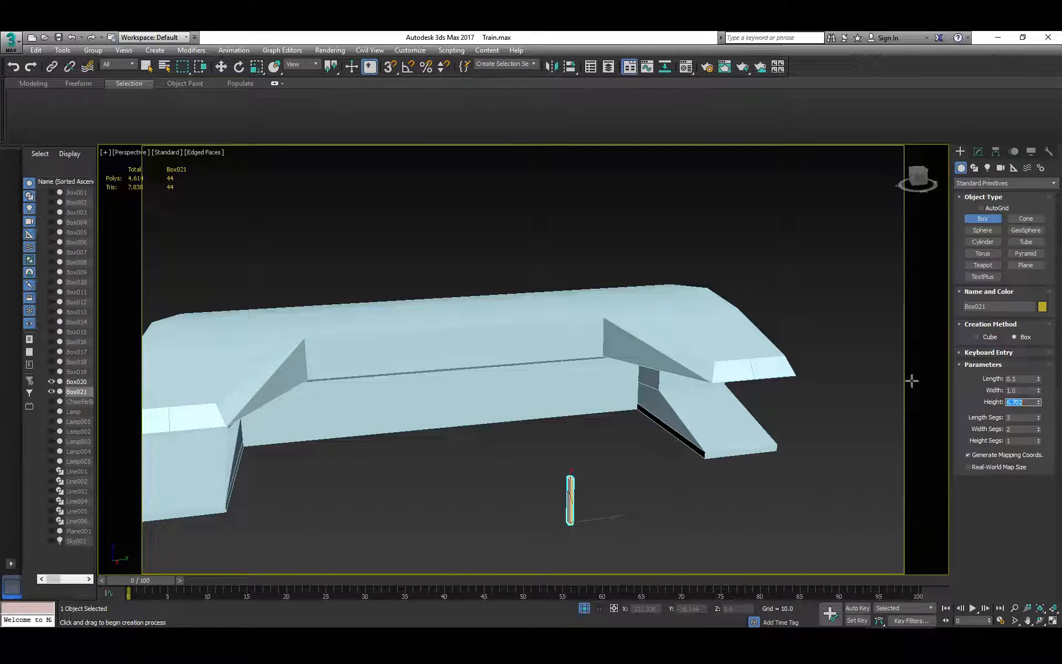
Step: Reduce the small box's length and width segments to 1 each
middle_click_drag(910, 379, 801, 487, "alt")
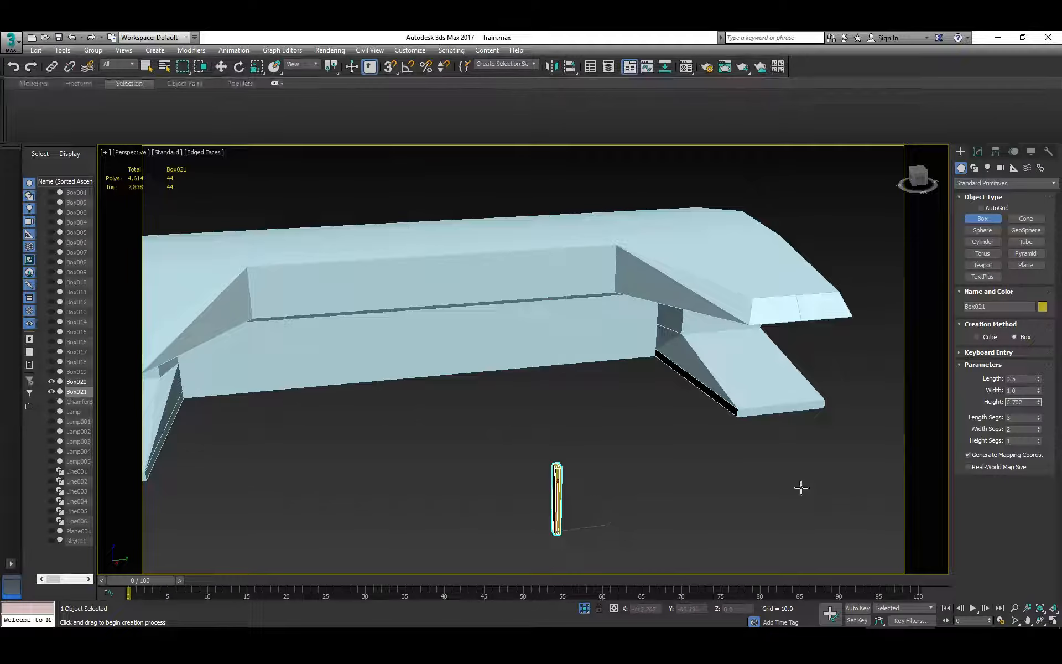
left_click(1039, 419)
left_click(1038, 419)
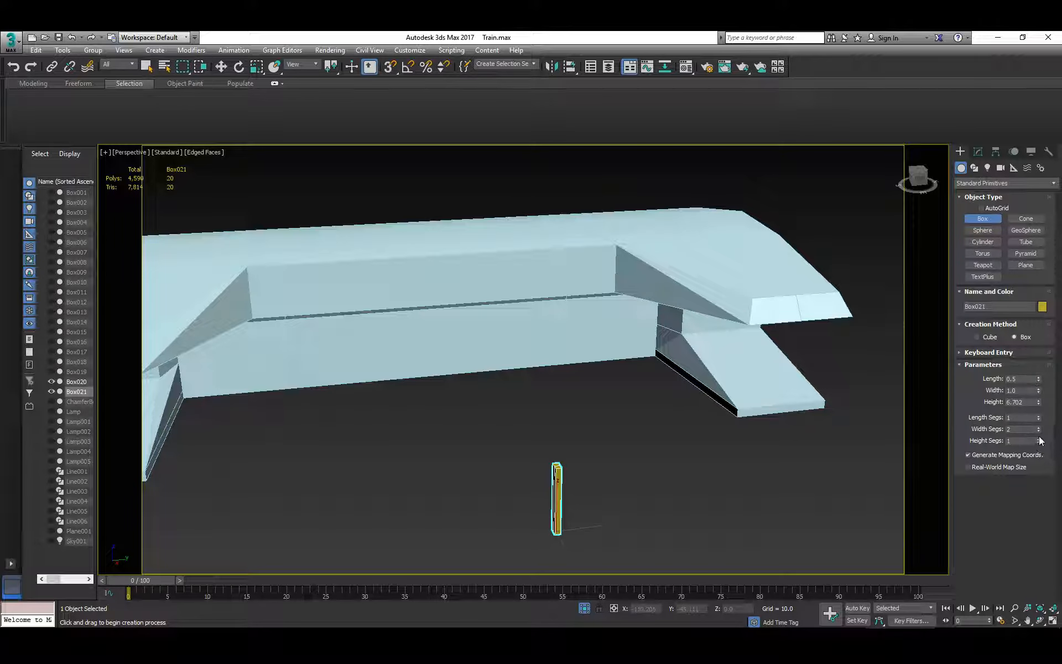
scroll(574, 483, "up", 5)
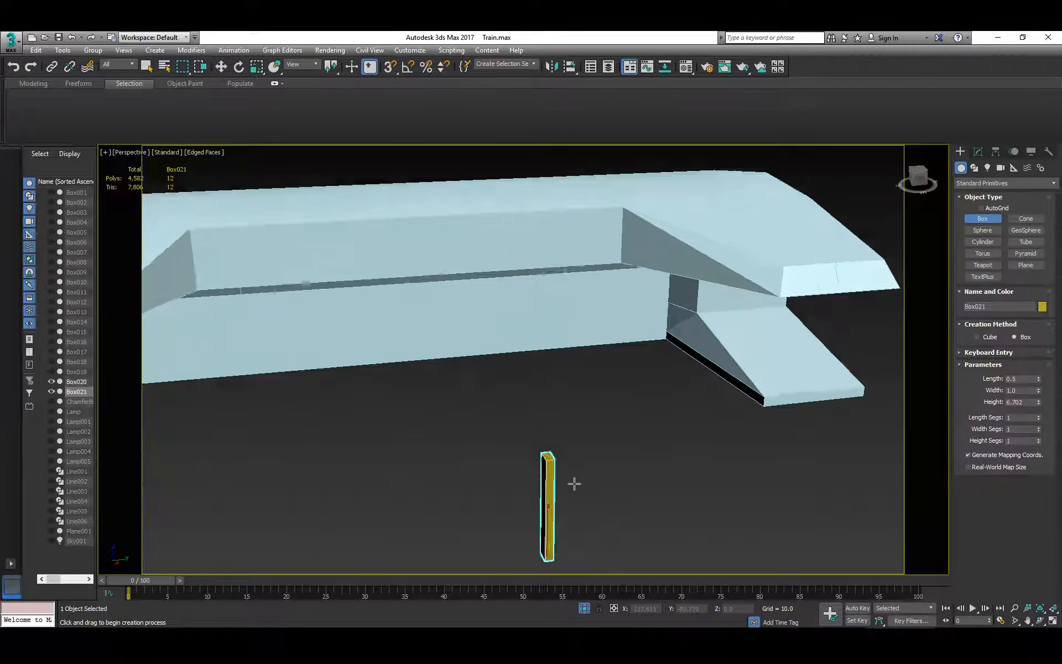
Step: Adjust the small box to a width of 1.0 and a height of 5.0
mouse_move(566, 491)
middle_mouse_down("alt")
mouse_move(598, 484)
mouse_move(571, 489)
middle_mouse_up("alt")
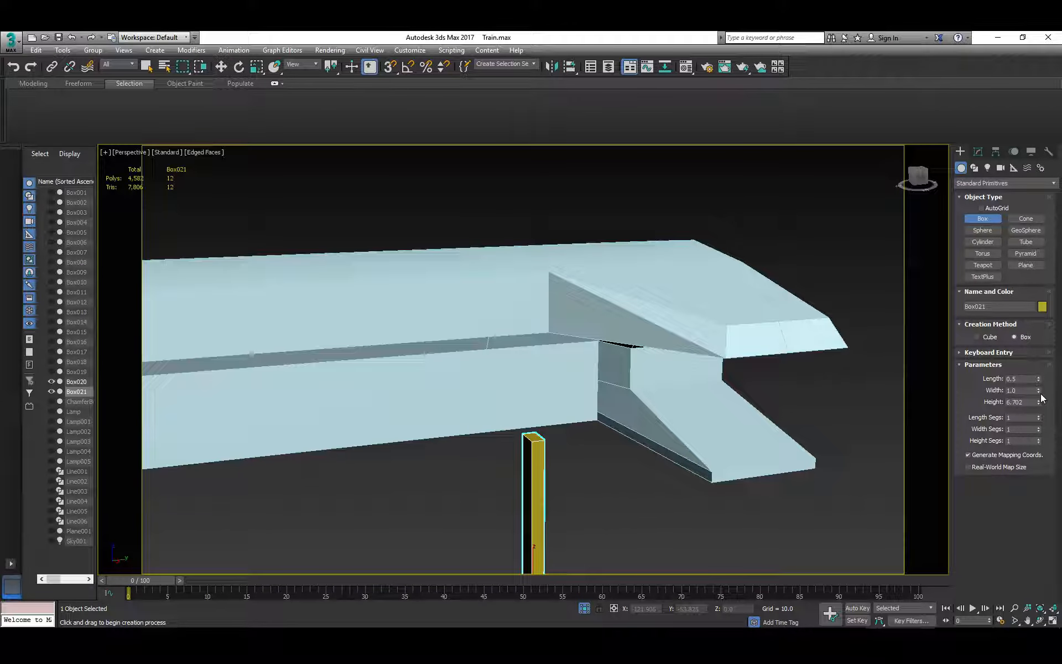
left_click_drag(1039, 391, 1040, 402)
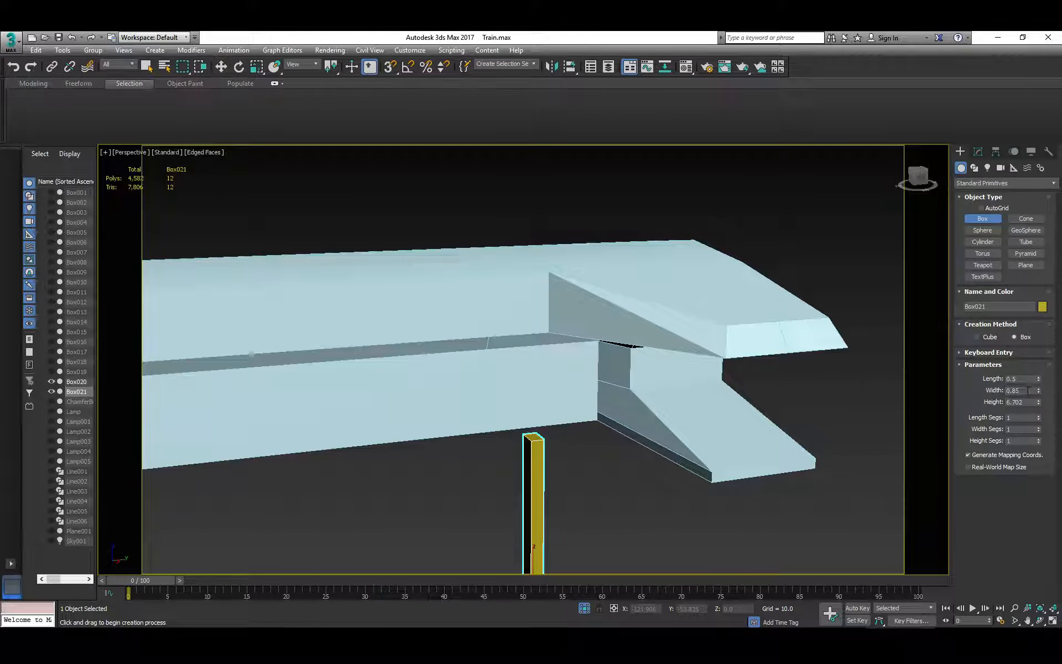
double_click(1024, 391)
key("Tab")
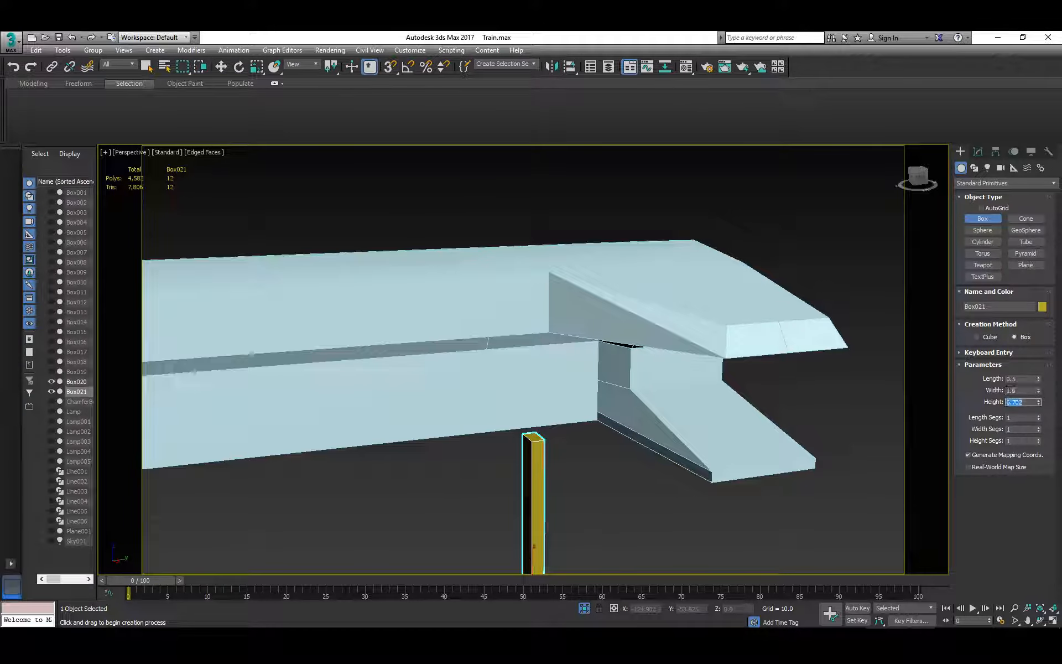
type("5")
key("Return")
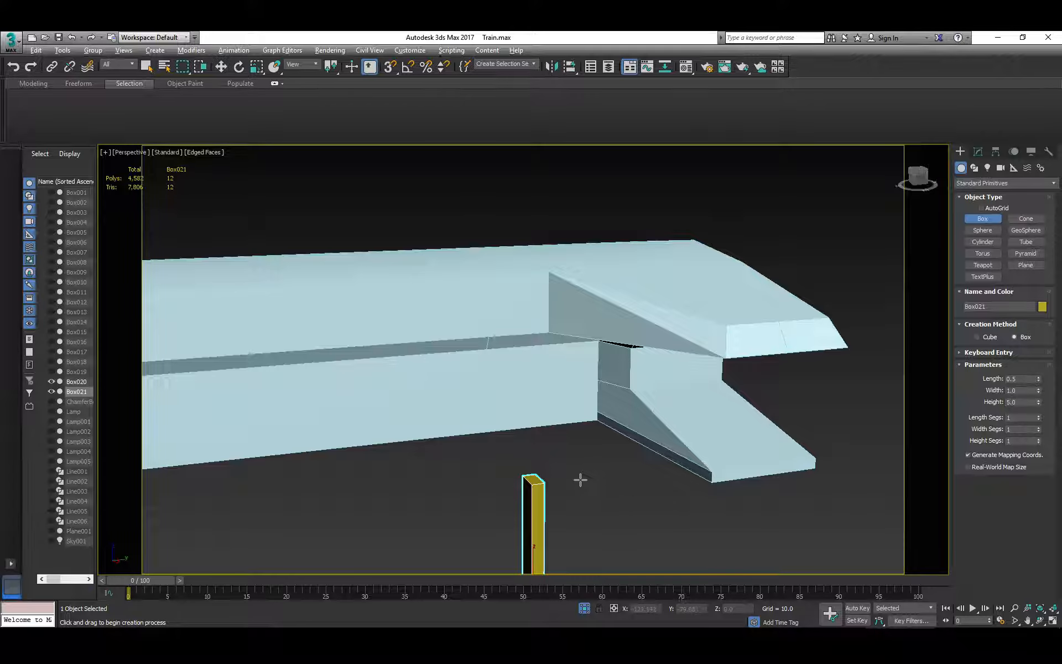
Step: Convert the small box to an Editable Poly
middle_click_drag(581, 479, 564, 499, "alt")
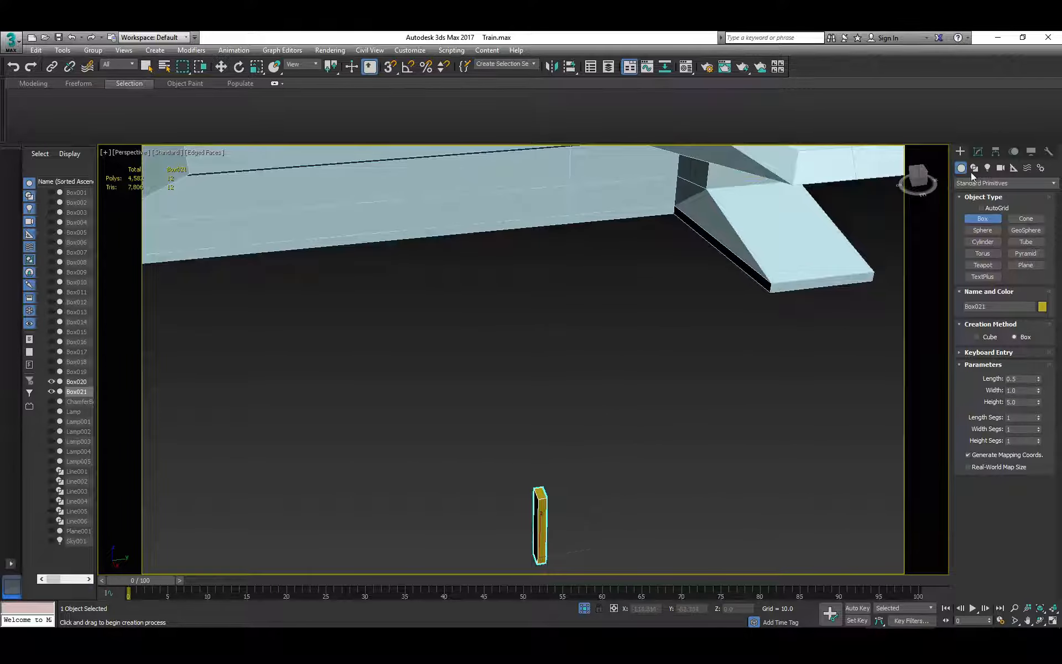
left_click(978, 151)
right_click(977, 198)
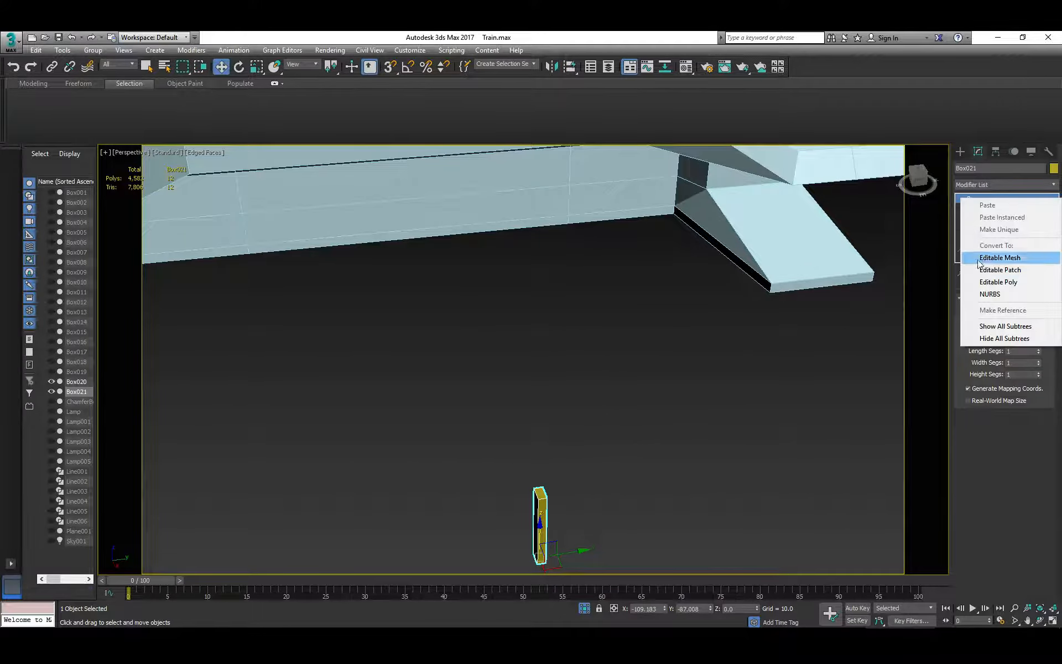
left_click(985, 281)
Step: Extrude the small box's top polygon slightly upward in two successive short sections
key("4")
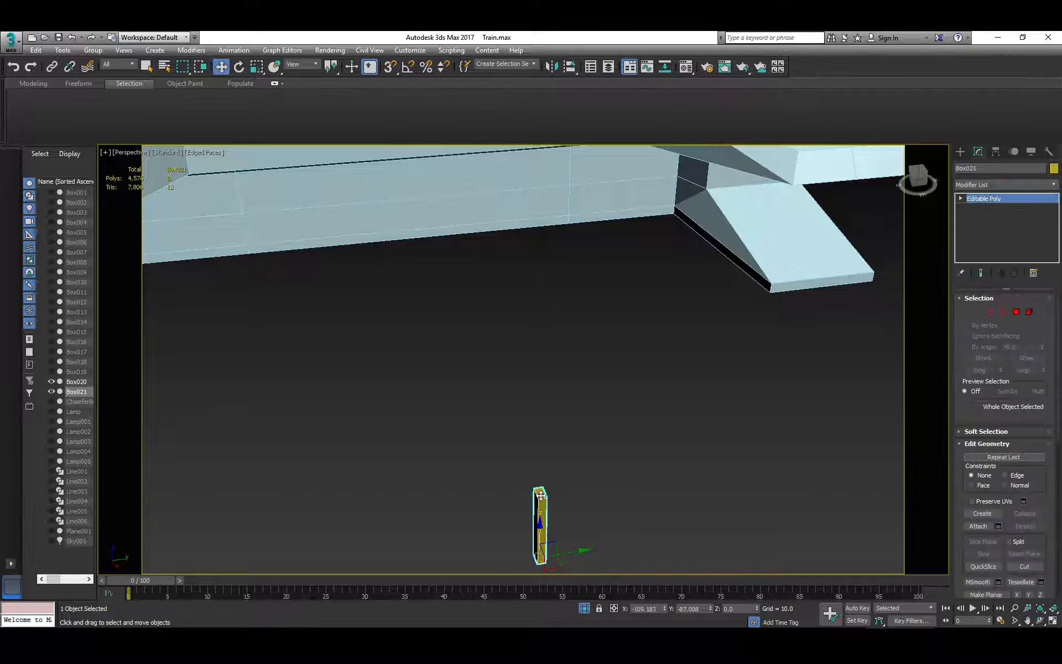
left_click(540, 493)
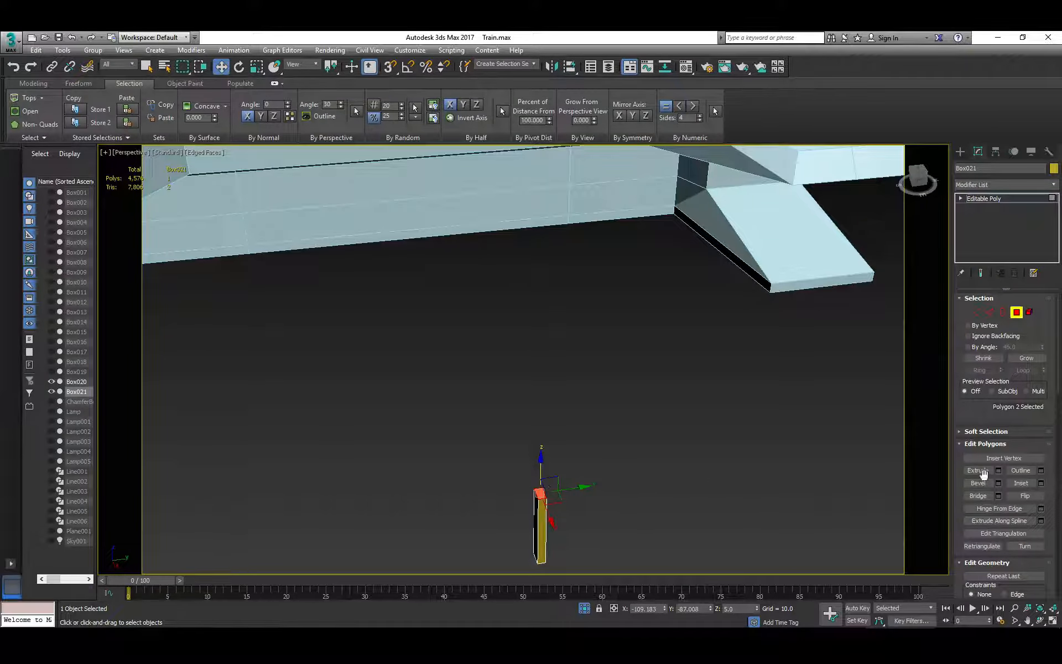
left_click(979, 472)
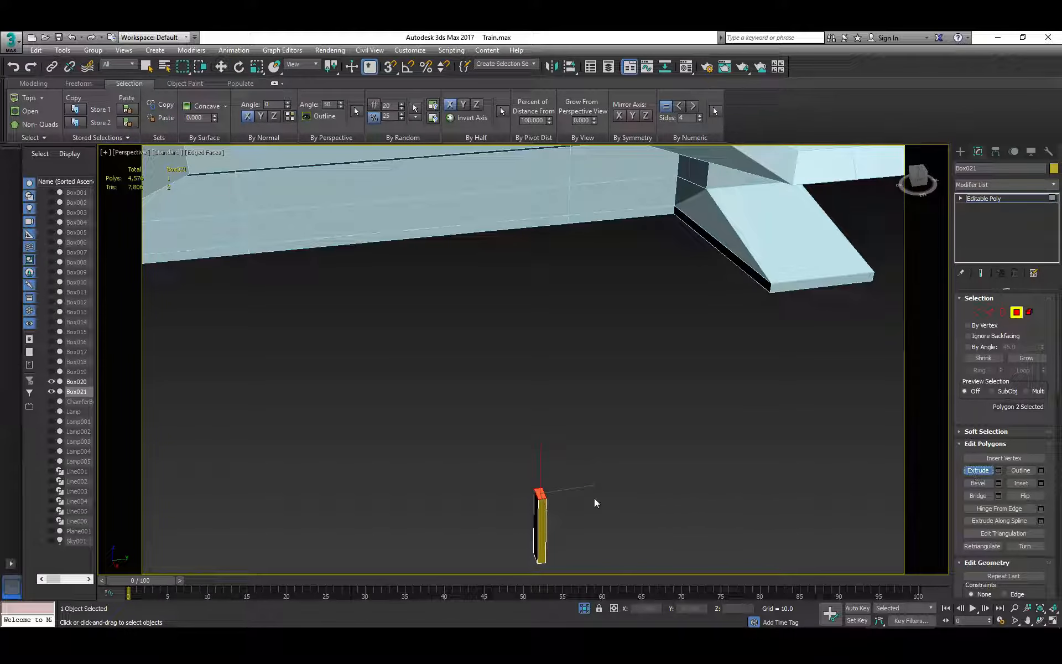
left_click_drag(543, 490, 542, 483)
key("r")
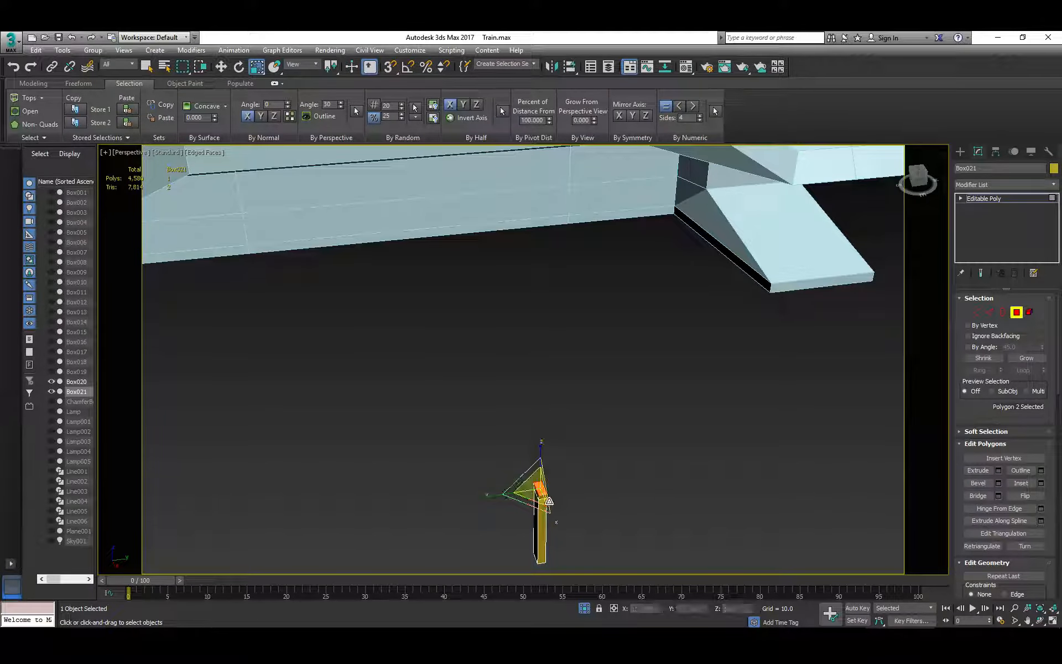
left_click(978, 469)
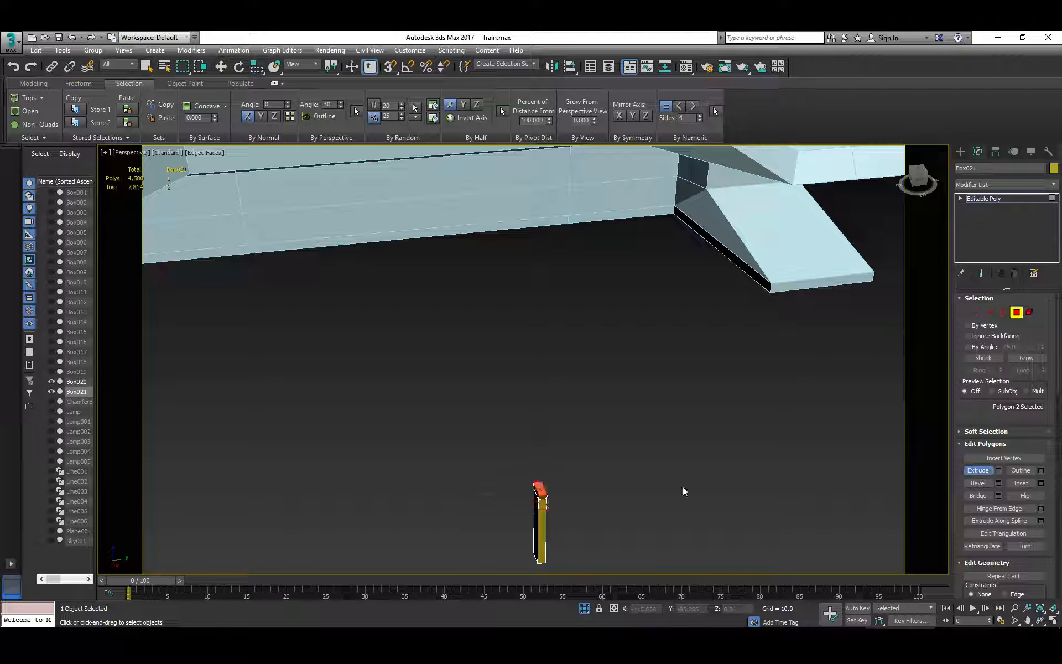
left_click_drag(540, 490, 543, 490)
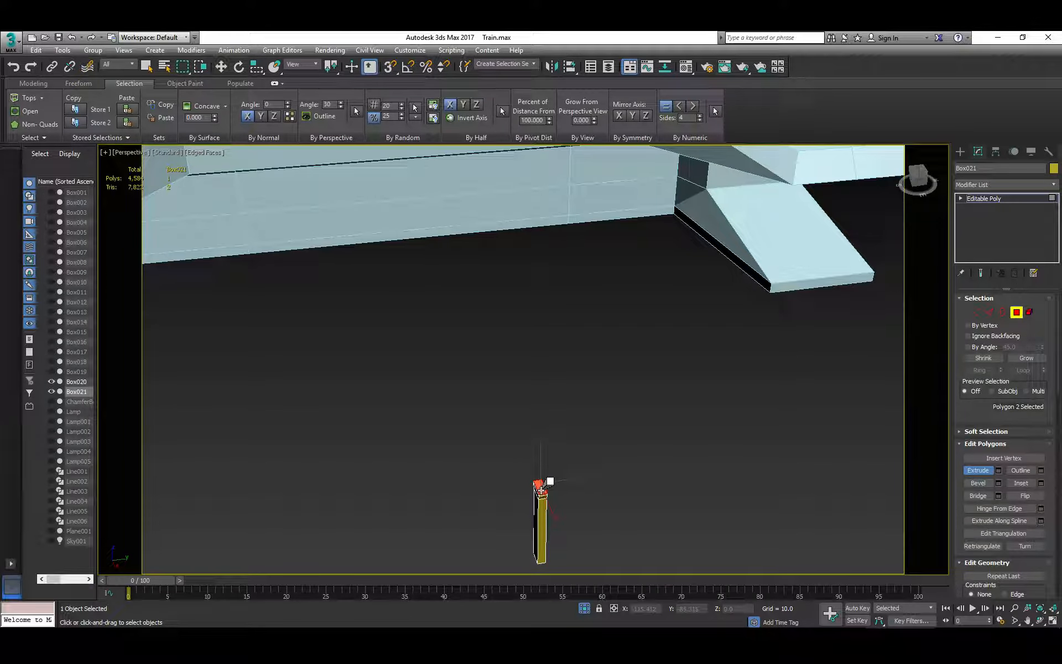
Step: Narrow the small box's top polygon along X to about 76 percent with non-uniform scaling
key("r")
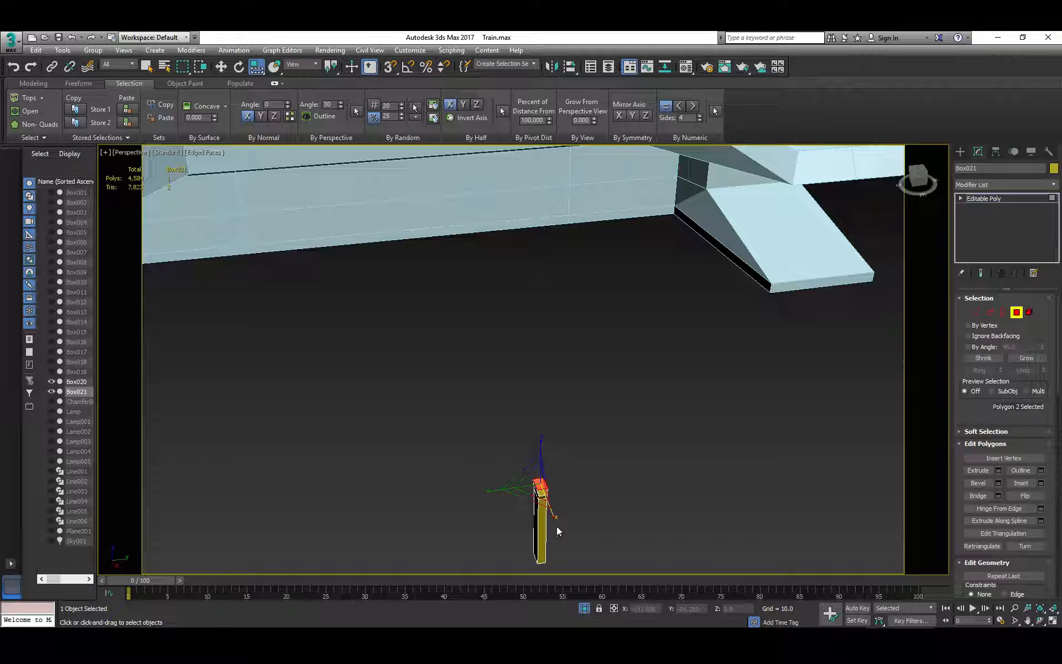
mouse_move(557, 528)
middle_mouse_down("alt")
mouse_move(640, 496)
mouse_move(531, 481)
mouse_move(565, 512)
middle_mouse_up("alt")
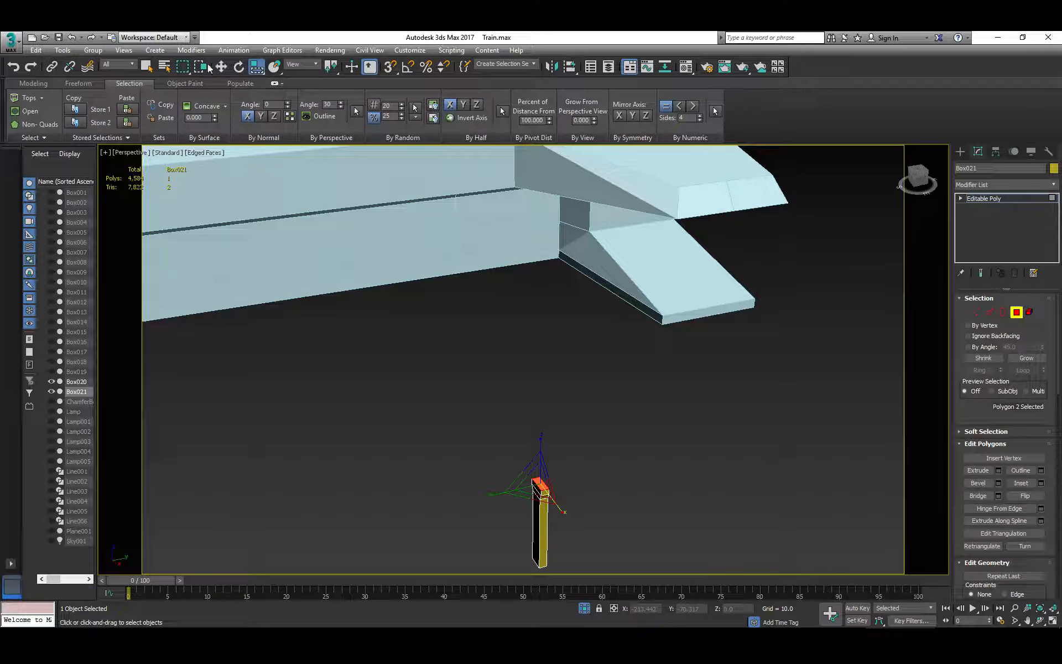
left_click(260, 70)
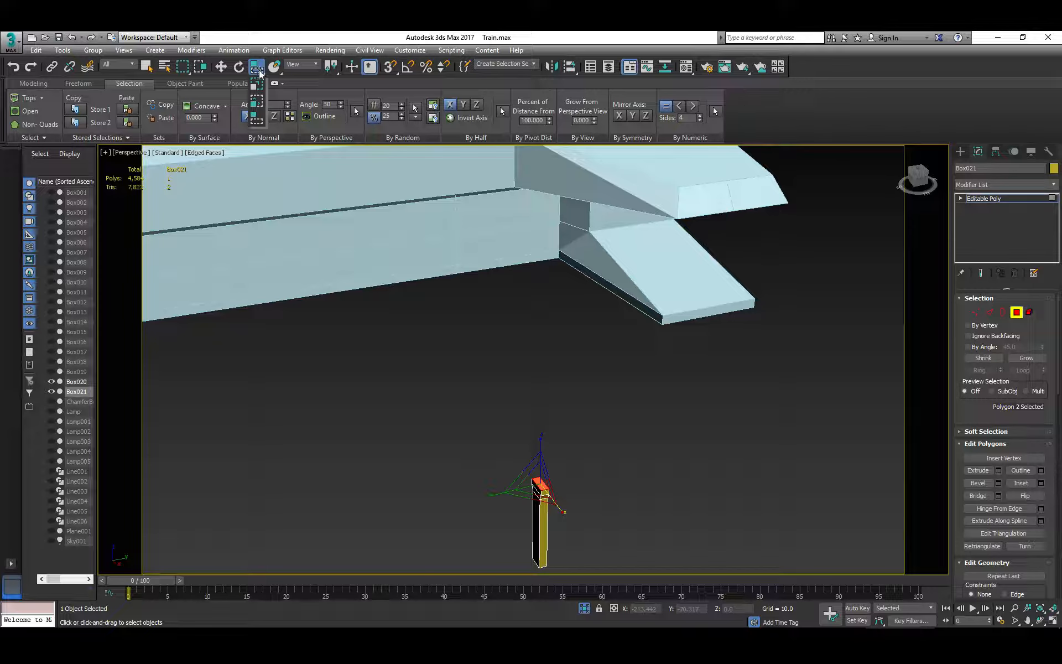
left_click_drag(259, 72, 260, 90)
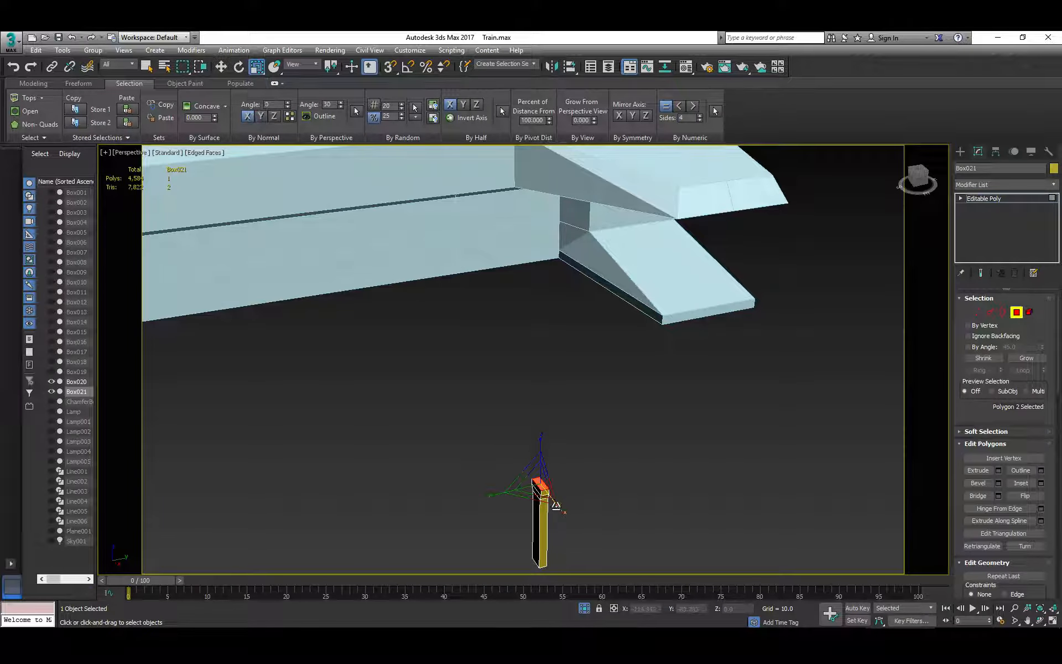
left_click_drag(563, 512, 558, 508)
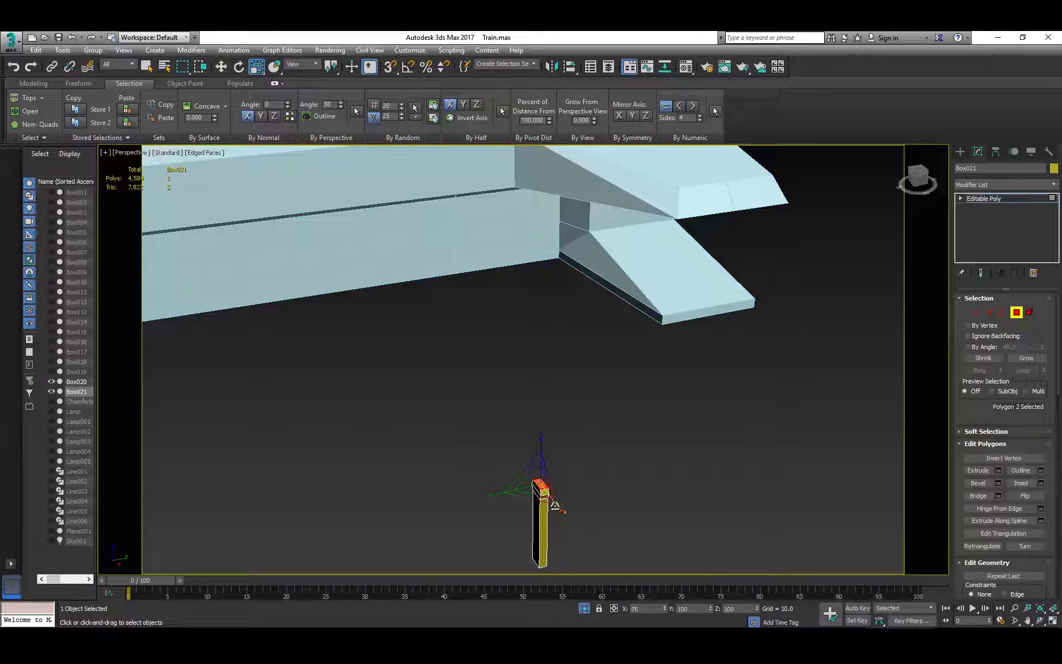
Step: Raise the small box's top polygon about 0.14 along Z
middle_click_drag(552, 501, 584, 471, "alt")
scroll(540, 487, "up", 4)
key("w")
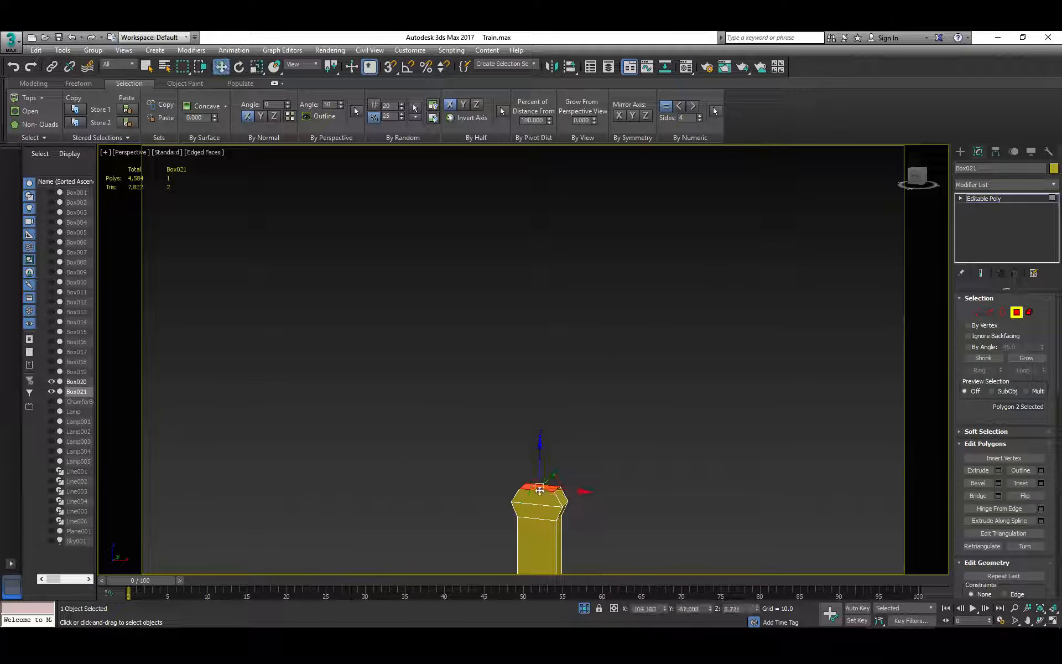
left_click_drag(539, 458, 538, 455)
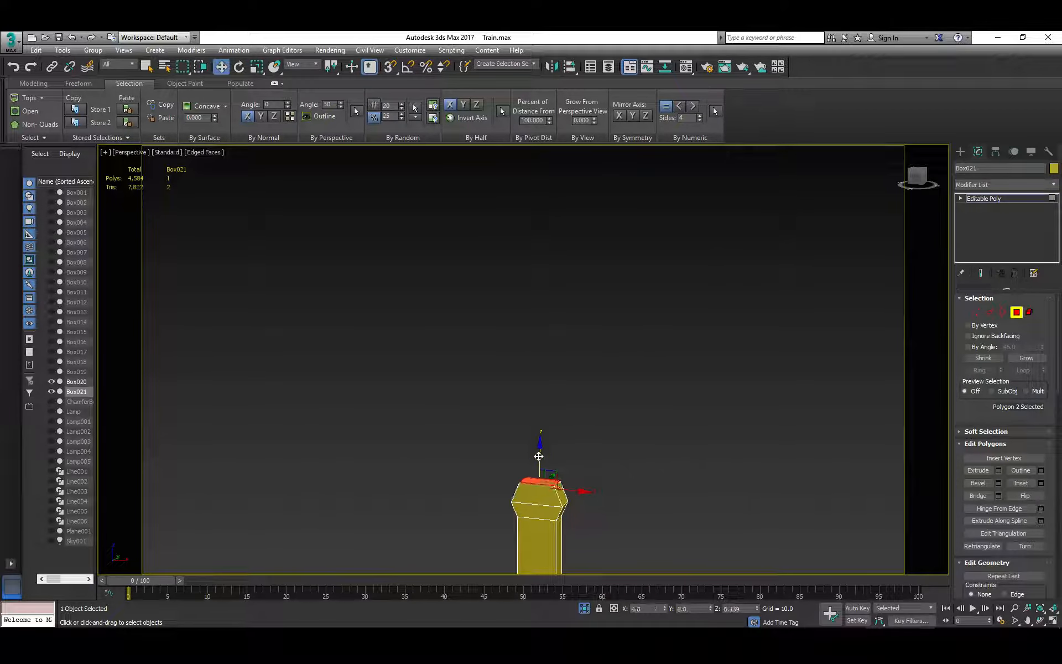
Step: Extrude the upper head polygons on the small box's two opposite sides outward to form a T-shaped lever with a long crossbar
left_click(547, 500)
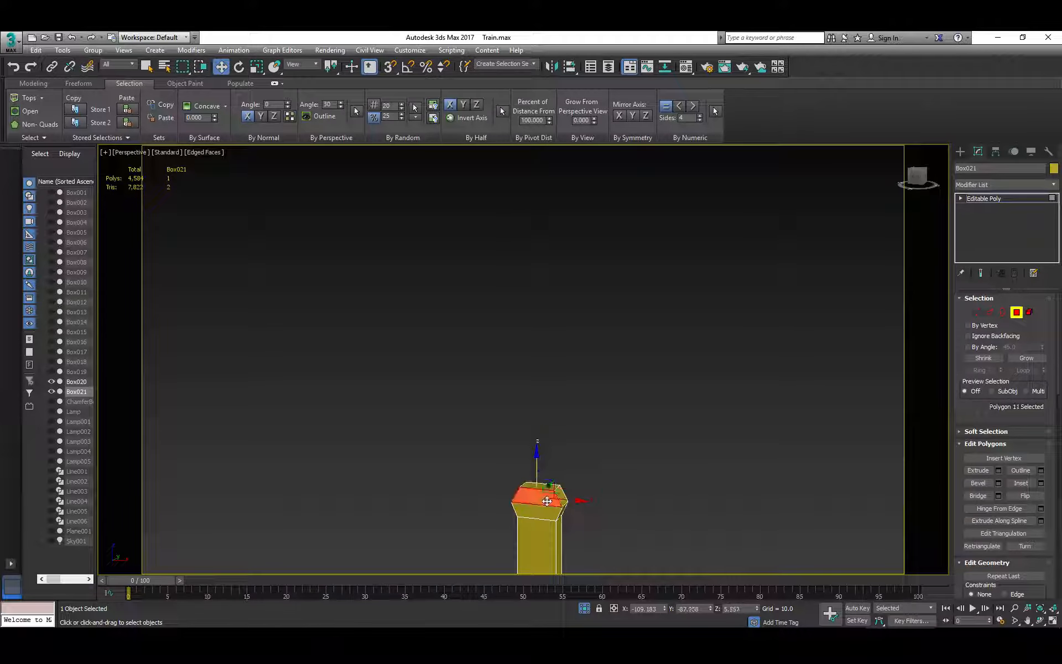
left_click(543, 513, "ctrl")
middle_click_drag(638, 489, 577, 500, "alt")
left_click(555, 505, "ctrl")
left_click(554, 515, "ctrl")
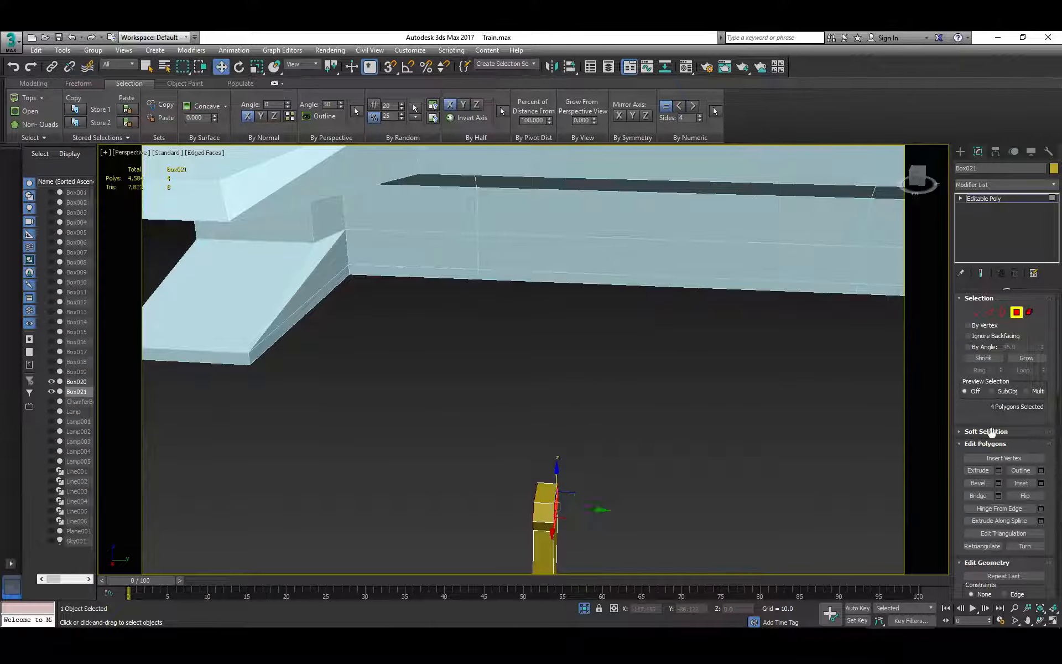
left_click(985, 471)
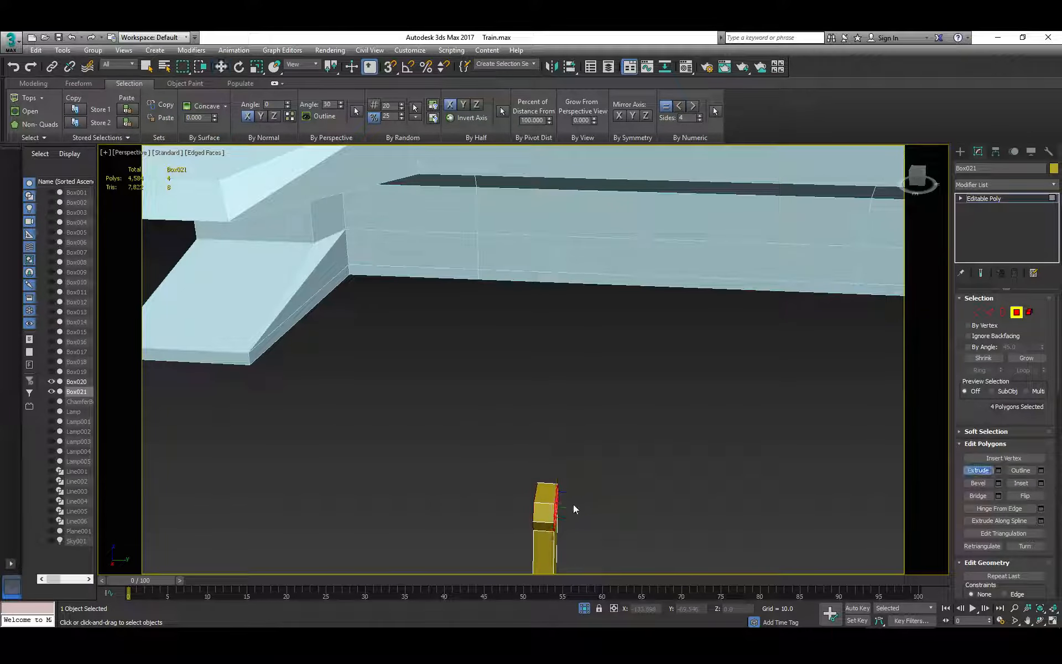
left_click_drag(564, 495, 566, 483)
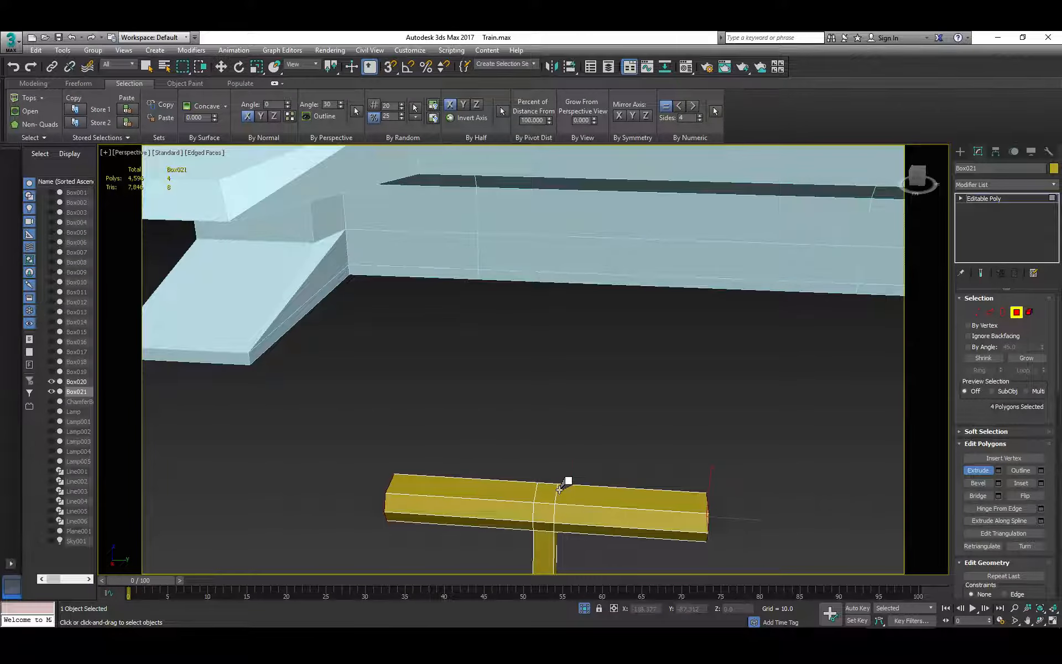
middle_click_drag(575, 464, 570, 502, "alt")
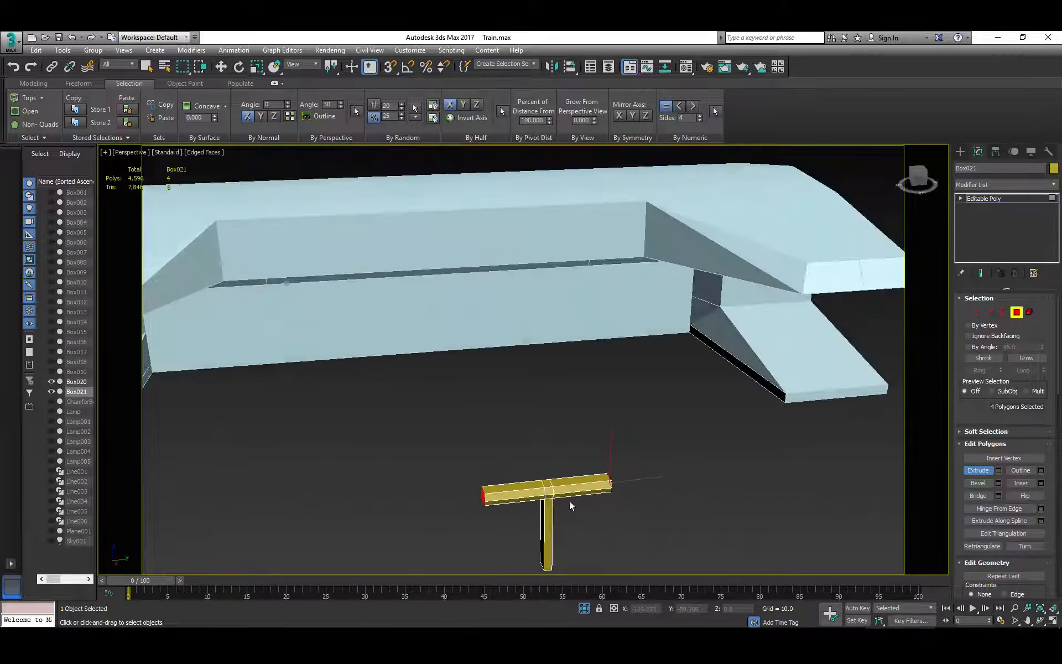
Step: Move the whole T-shaped lever along X onto the console and lower it about 1.6 into the top surface
left_click(1017, 315)
scroll(574, 499, "down", 5)
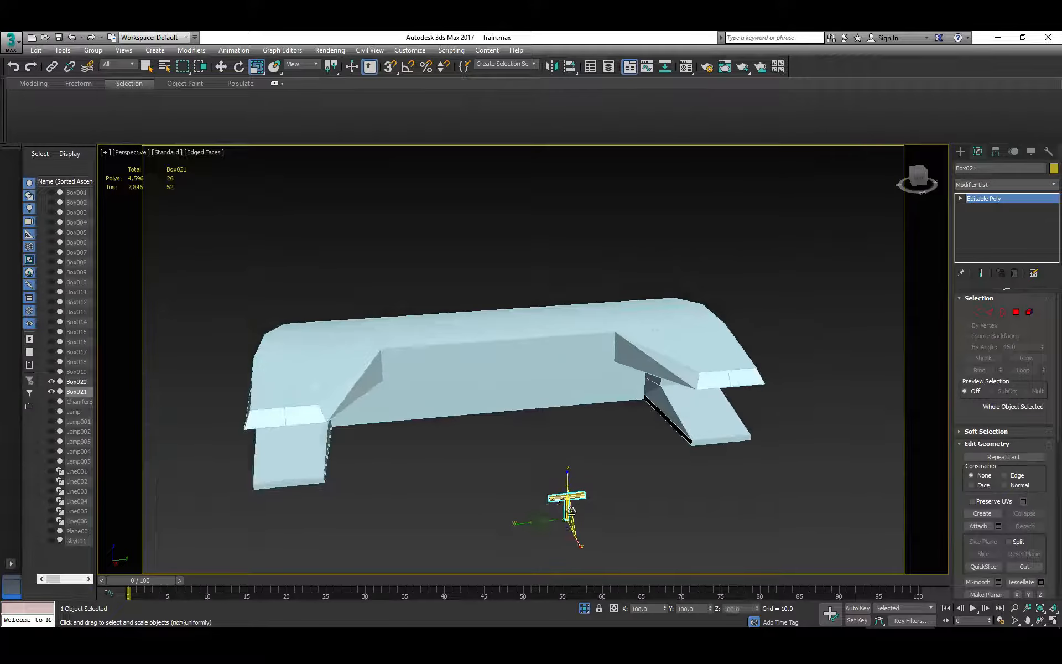
middle_click_drag(570, 501, 602, 516, "alt")
key("w")
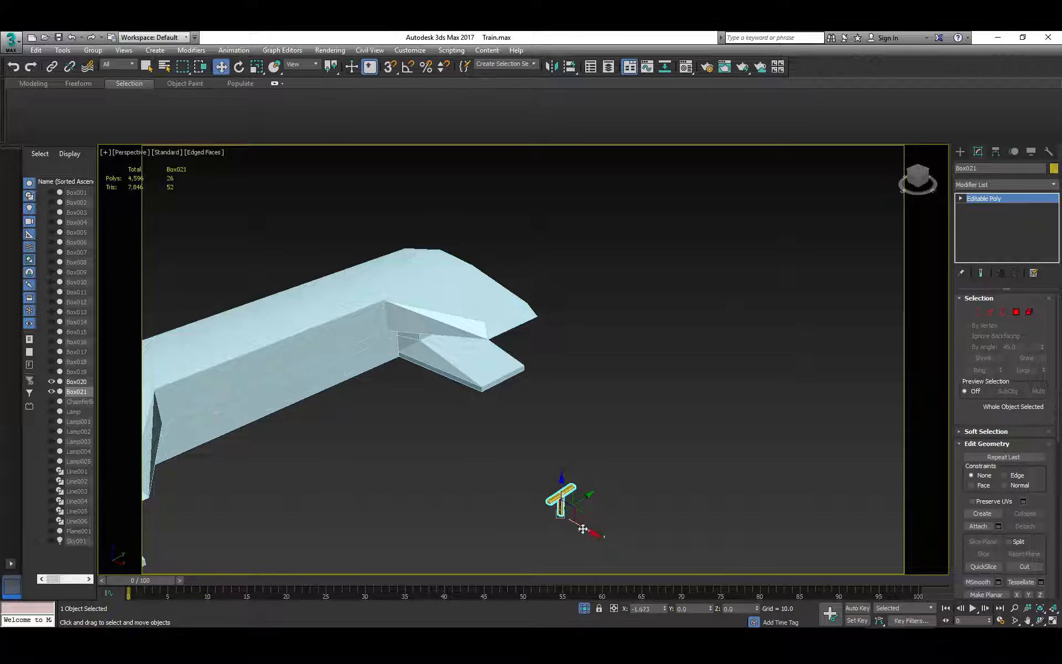
left_click_drag(596, 531, 272, 348)
middle_click_drag(362, 316, 360, 348, "alt")
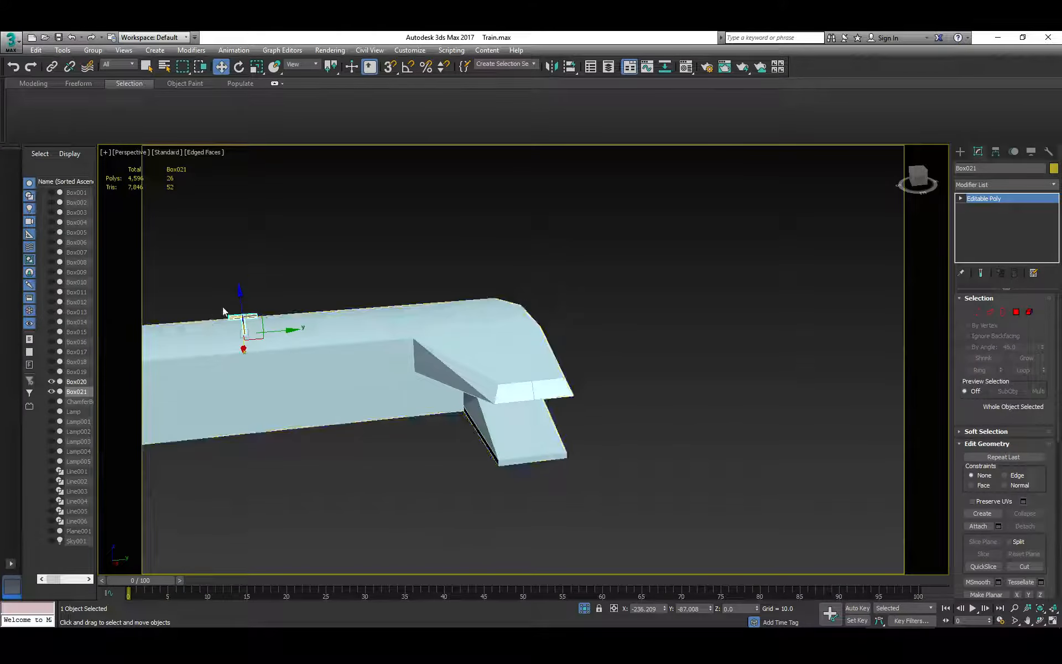
left_click_drag(240, 297, 240, 304)
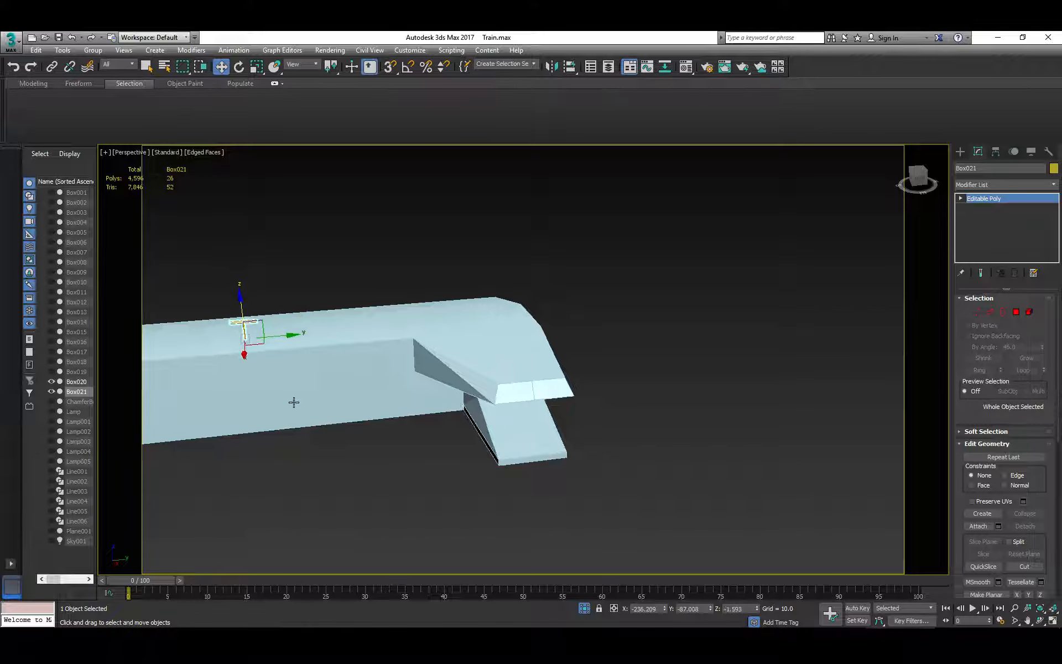
Step: Move the lever along Y to one end of the console and clone a second lever beside it
middle_click_drag(294, 401, 315, 395, "alt")
middle_click_drag(316, 395, 548, 427)
middle_click_drag(548, 428, 503, 446, "alt")
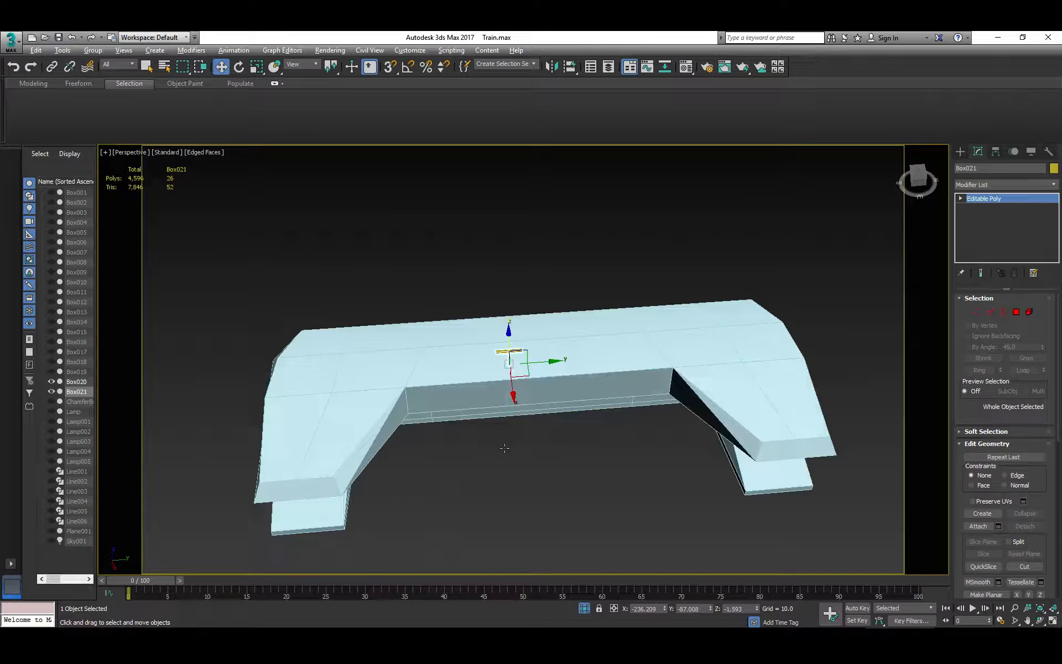
mouse_move(546, 360)
left_mouse_down()
mouse_move(686, 351)
mouse_move(793, 329)
mouse_move(797, 344)
mouse_move(760, 348)
left_mouse_up()
left_click(533, 386)
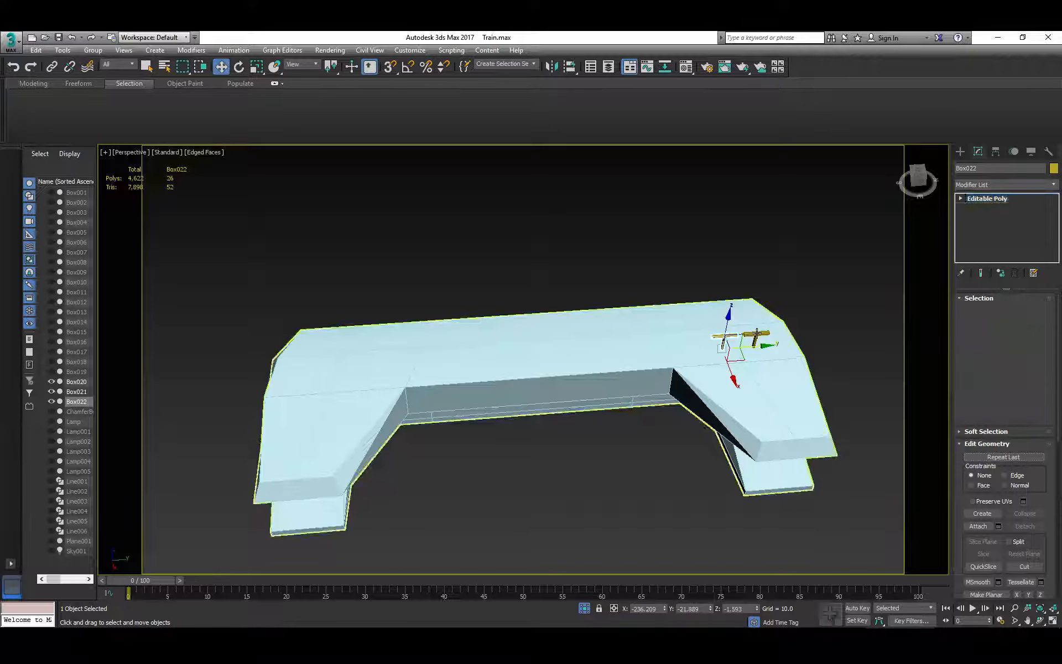
Step: Clone the lever pair to the console's opposite end and to its middle, setting the middle pair back from the notch
left_click(757, 334, "ctrl")
mouse_move(775, 340)
left_mouse_down("shift")
mouse_move(369, 388)
mouse_move(511, 361)
left_mouse_up("shift")
left_click(531, 382)
left_click(526, 381)
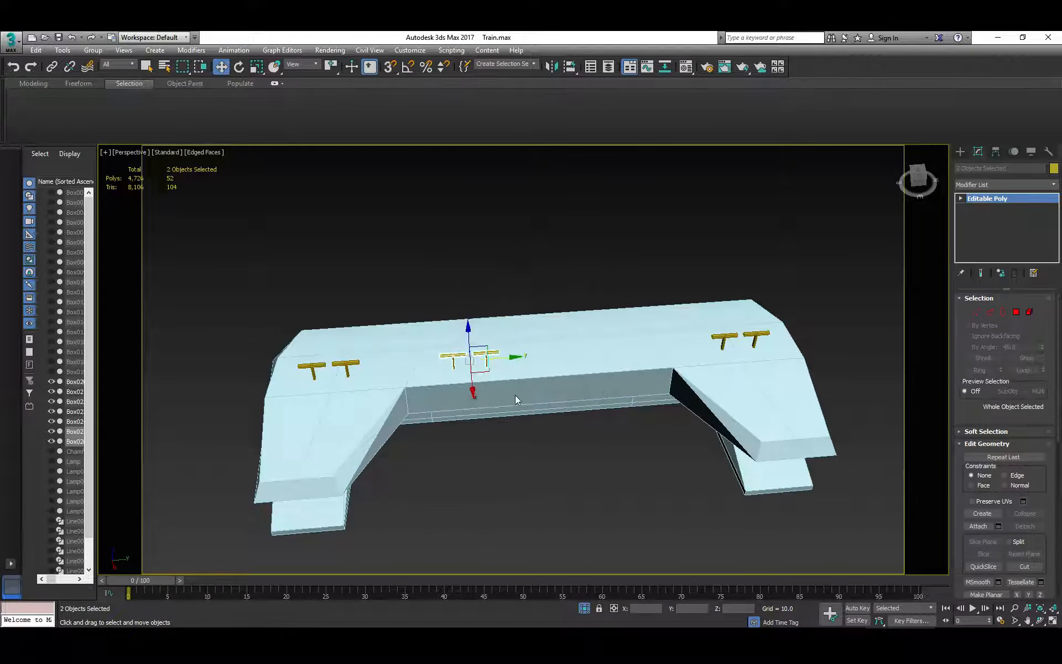
middle_click_drag(517, 396, 552, 381, "alt")
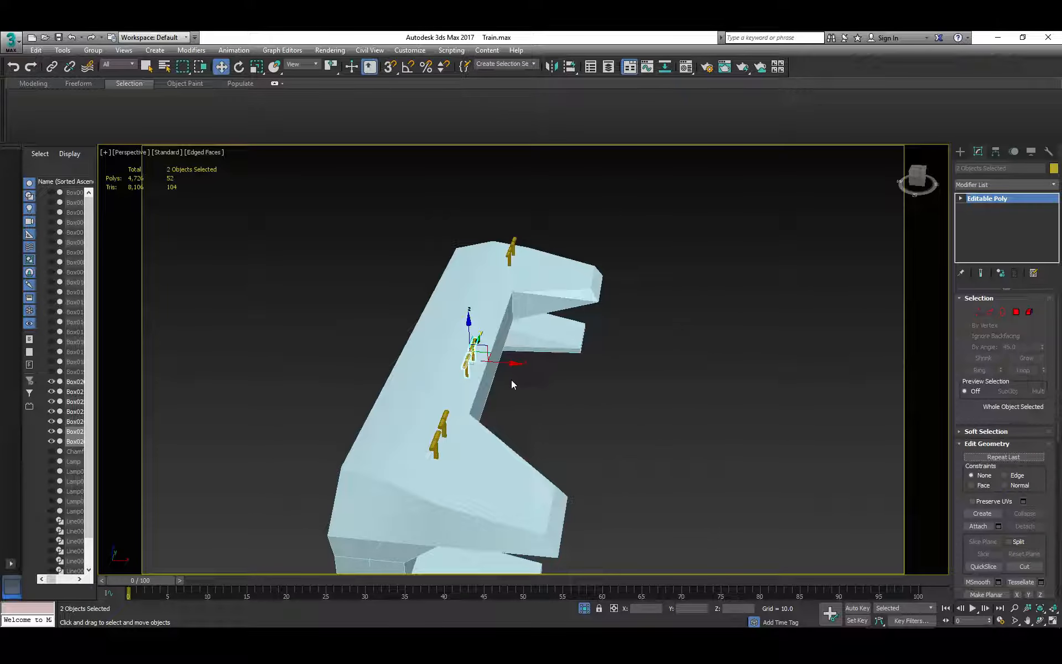
left_click_drag(466, 329, 434, 363)
Step: Tilt one lever of the middle pair about 38 degrees around the Y axis
left_click(434, 364)
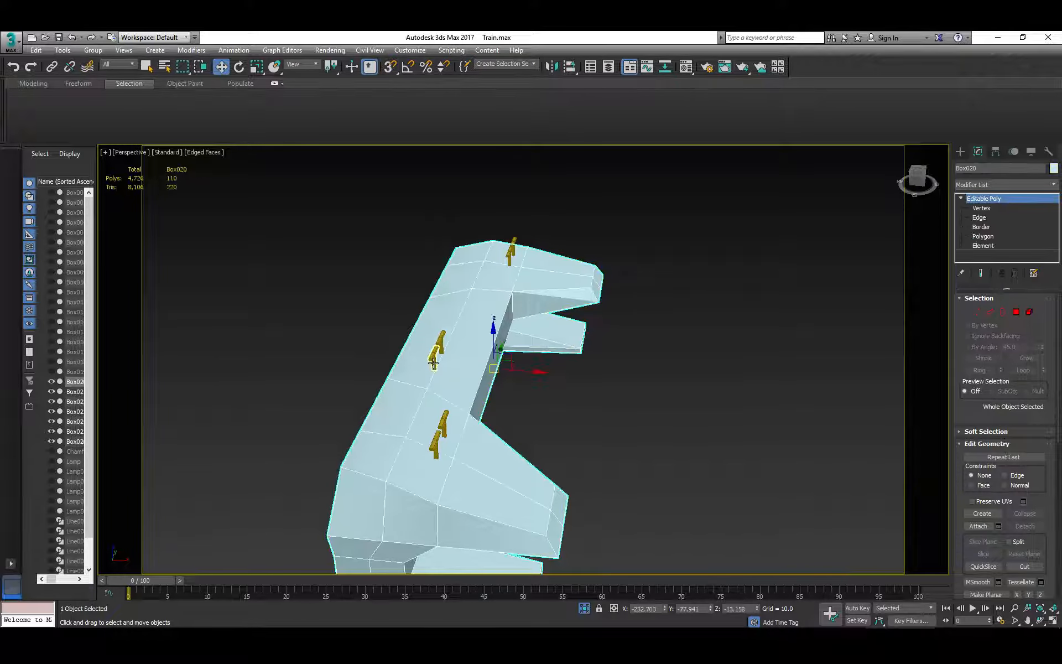
left_click(434, 364)
key("e")
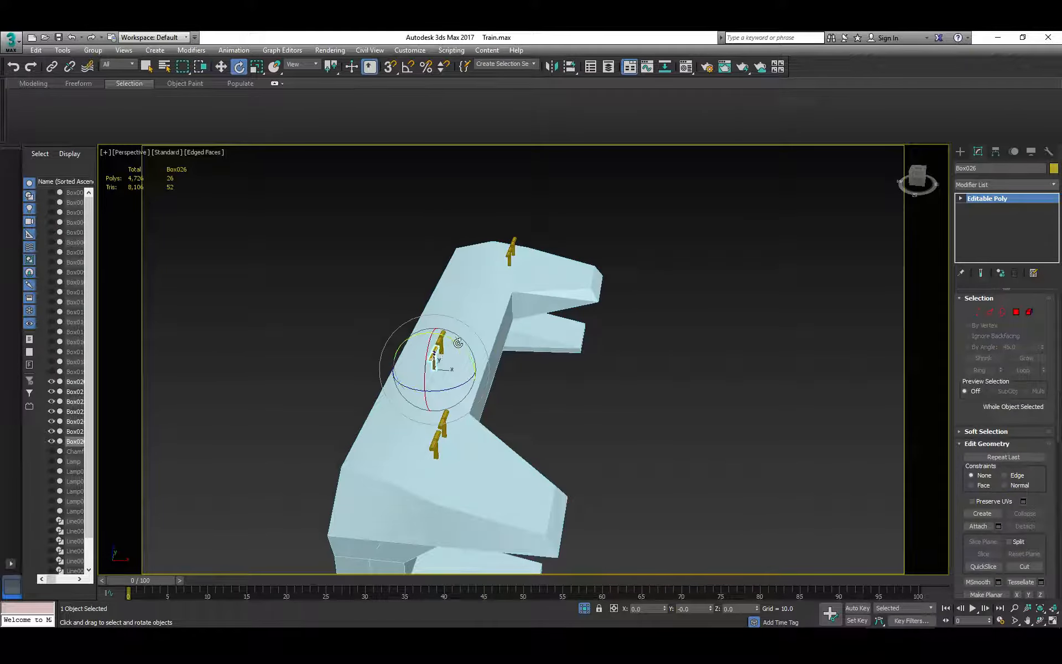
left_click_drag(457, 343, 487, 371)
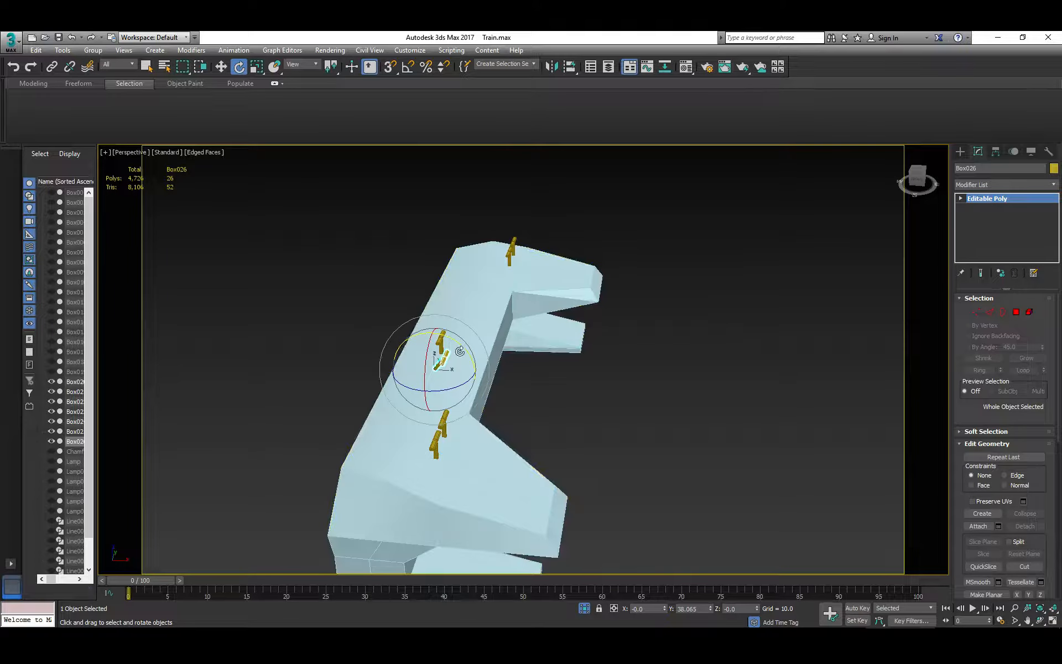
left_click_drag(461, 347, 444, 331)
Step: Rotate one lever of the first end pair about 30 degrees around Y and one of the opposite pair about -18 degrees
left_click(509, 256)
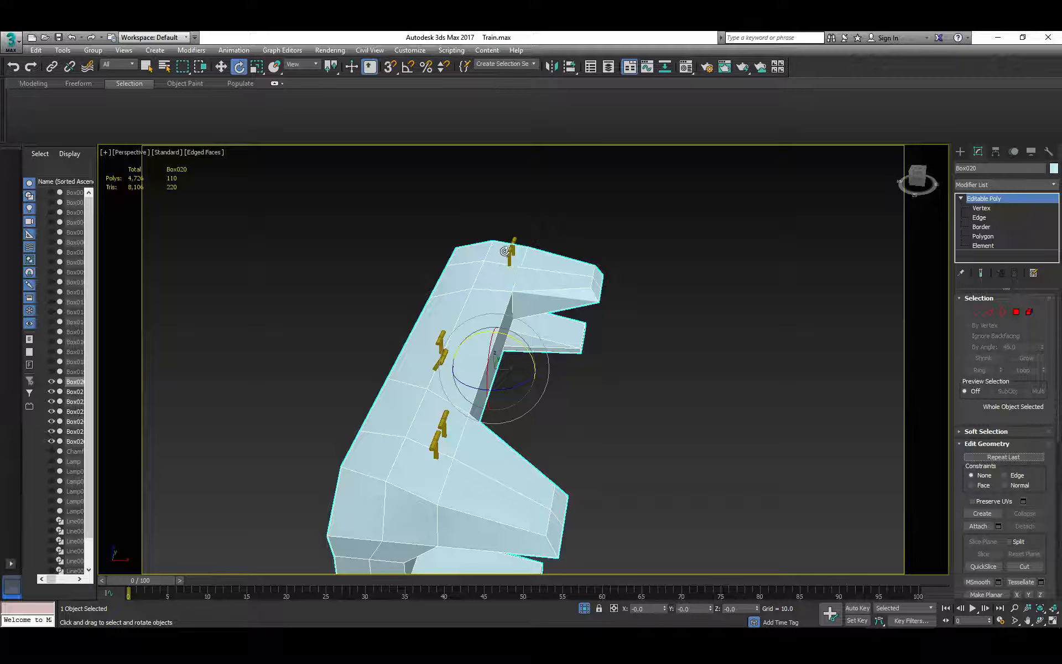
left_click(508, 254)
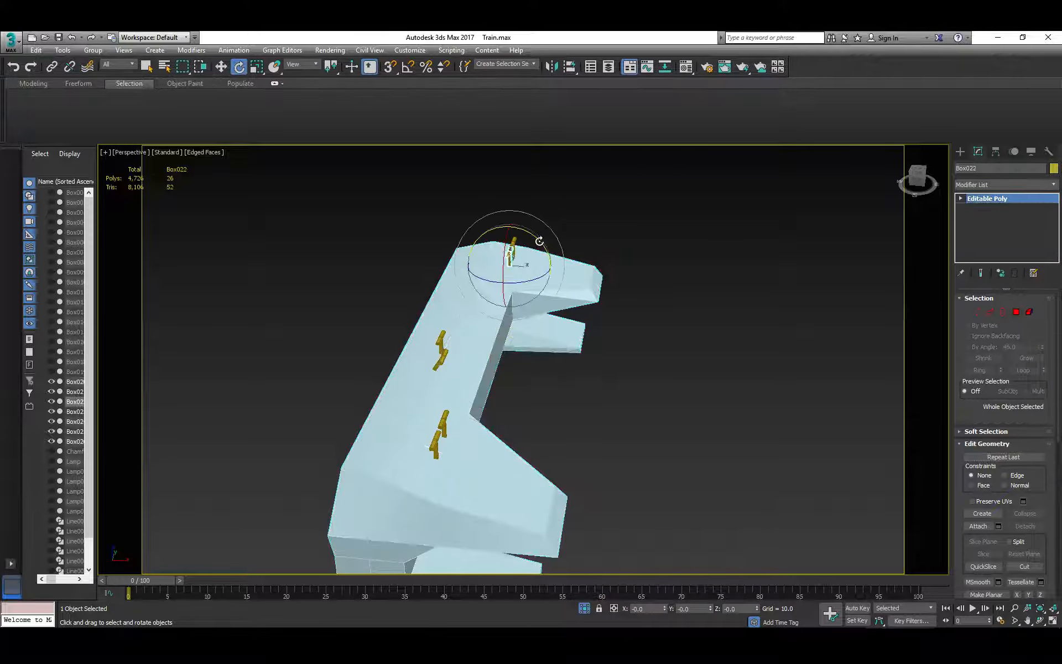
left_click_drag(539, 241, 567, 258)
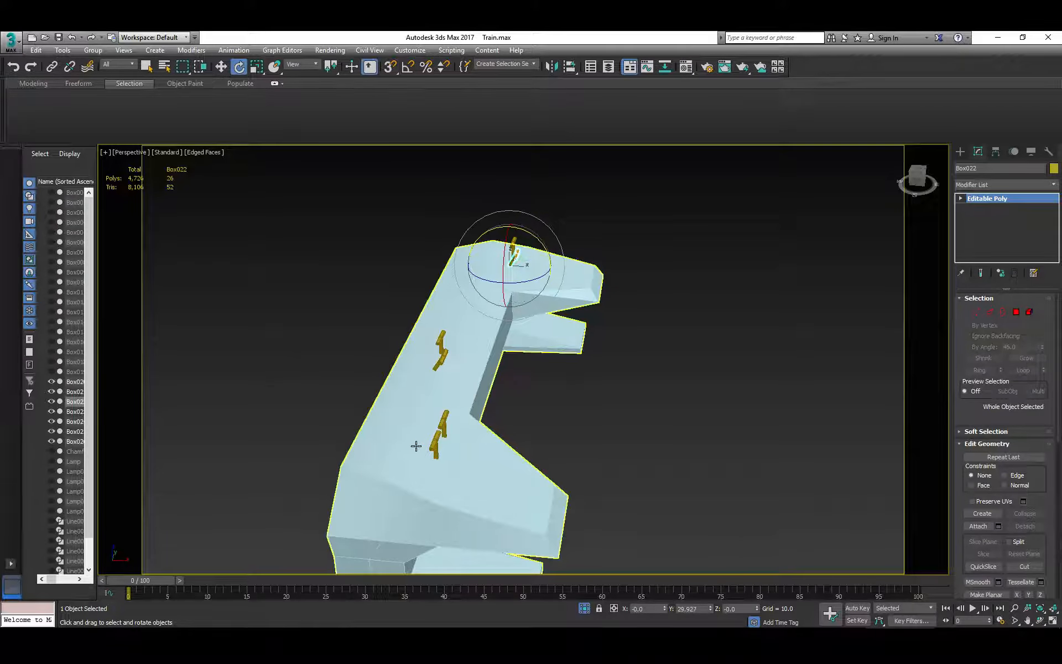
left_click(440, 441)
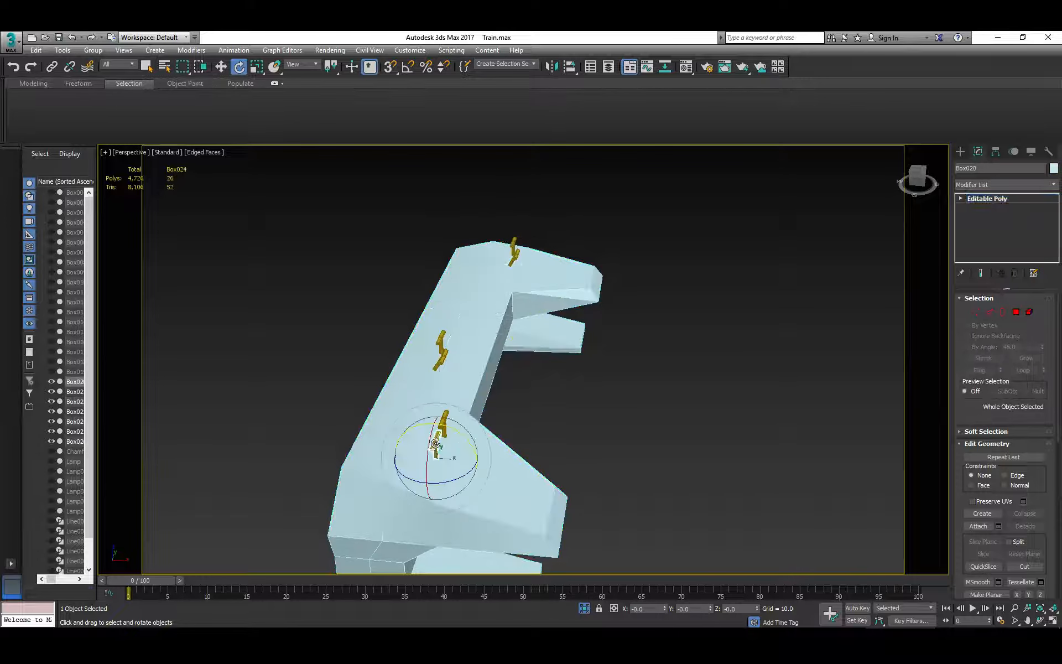
left_click_drag(462, 433, 481, 419)
middle_click_drag(521, 423, 548, 456, "alt")
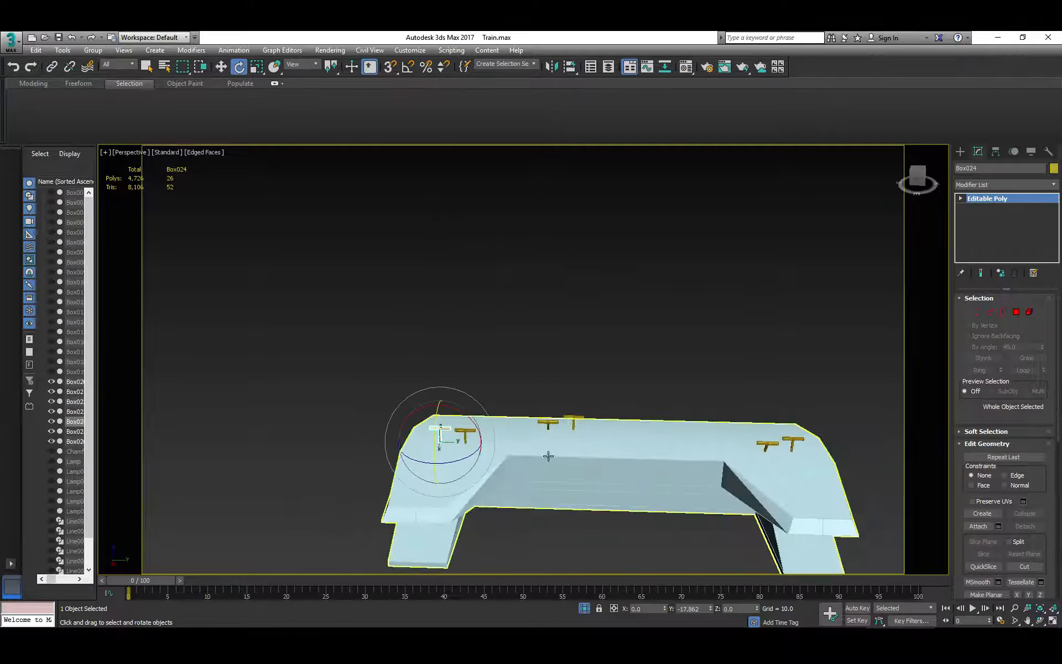
left_click(978, 526)
left_click(781, 439)
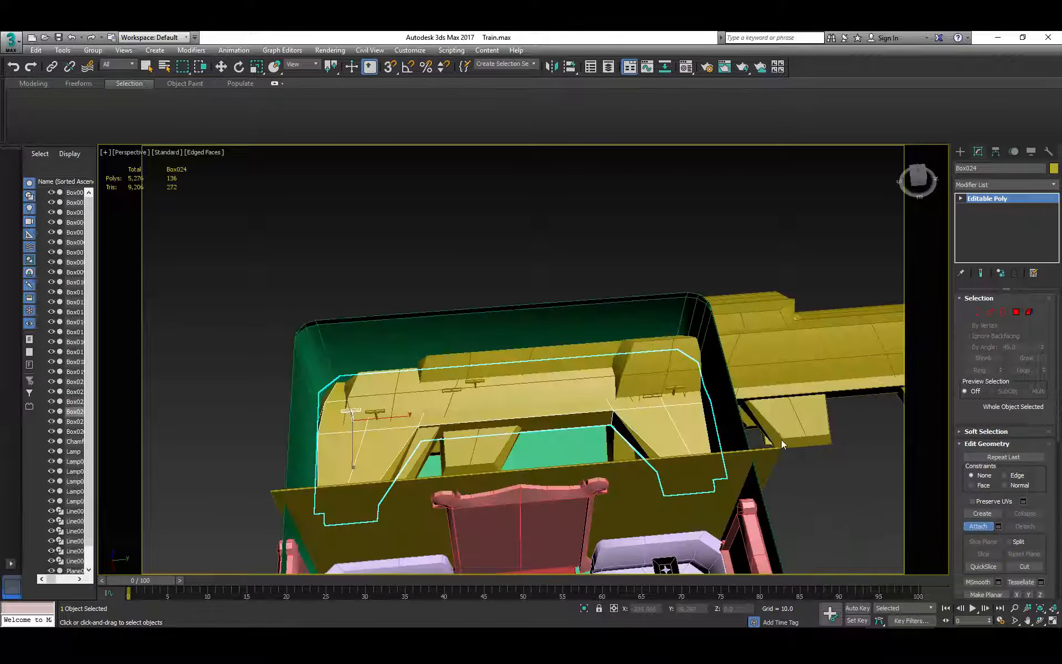
key("ctrl+z")
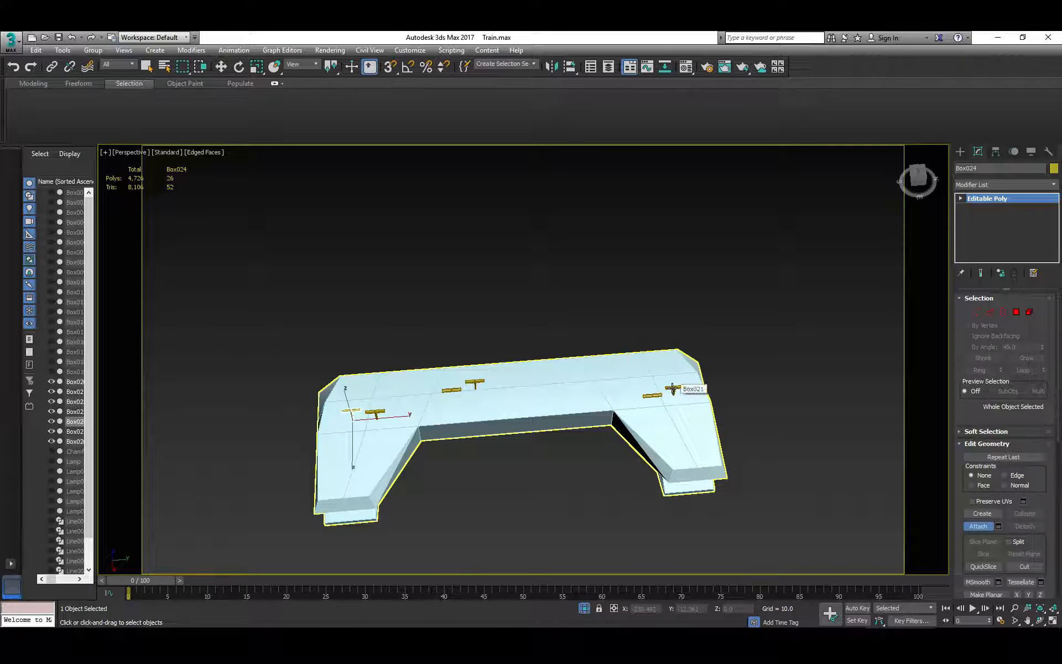
right_click(673, 389)
Step: Attach all six levers to the console so they form one Editable Poly object
left_click(679, 431)
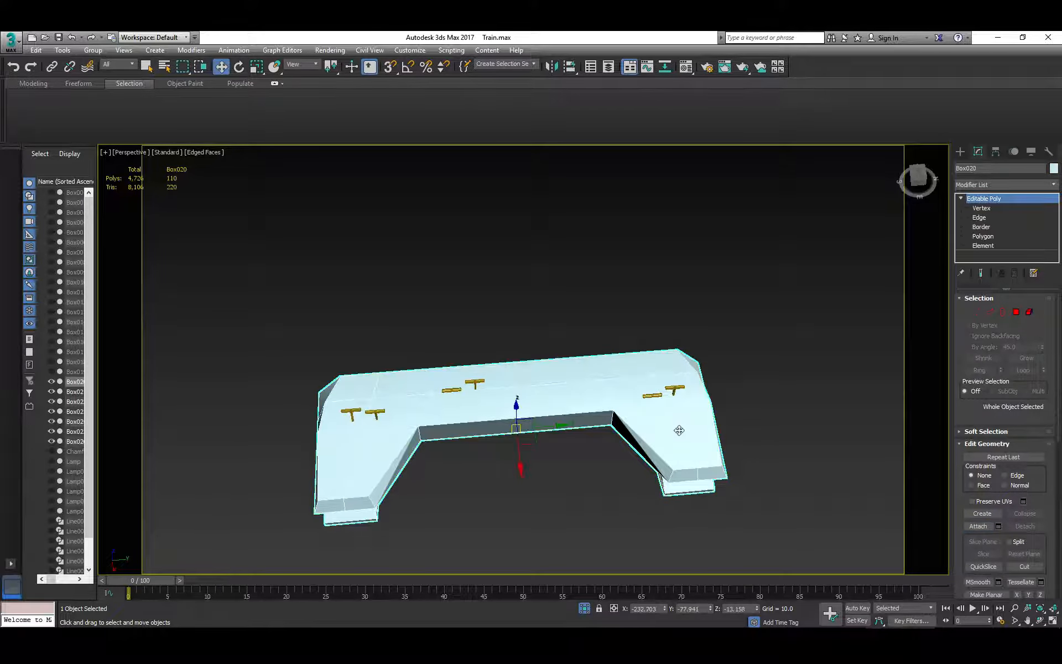
left_click(979, 525)
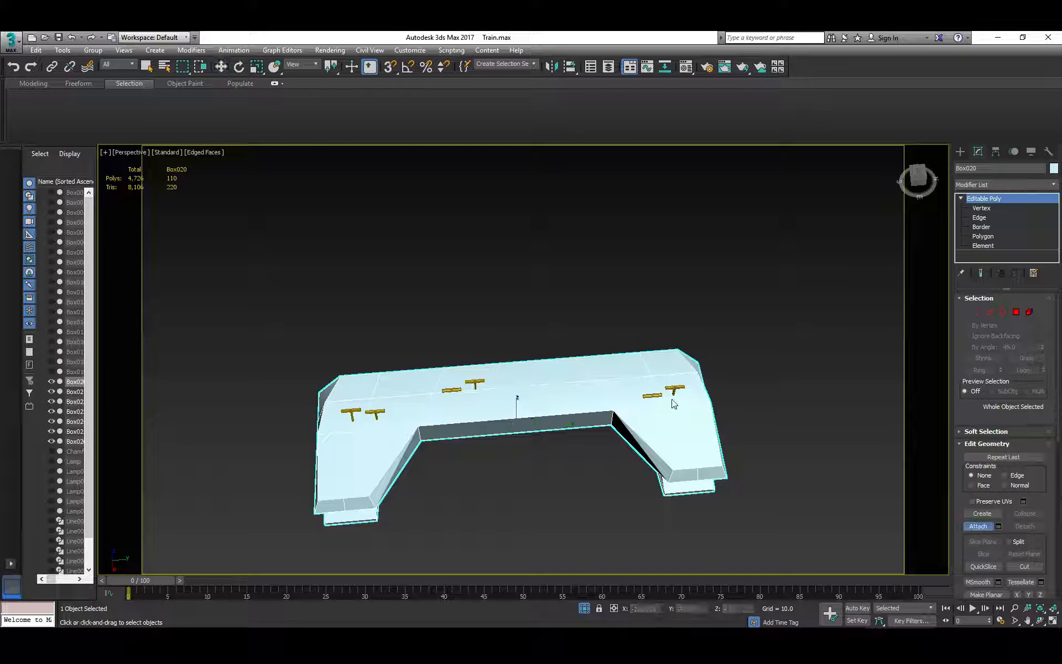
left_click(675, 387)
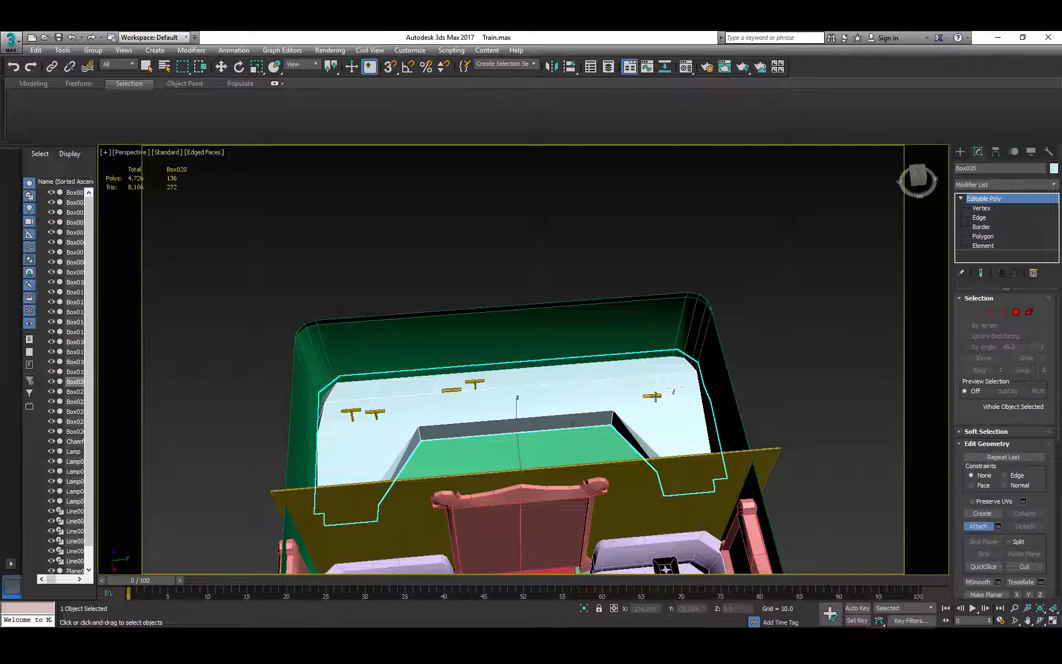
key("alt+q")
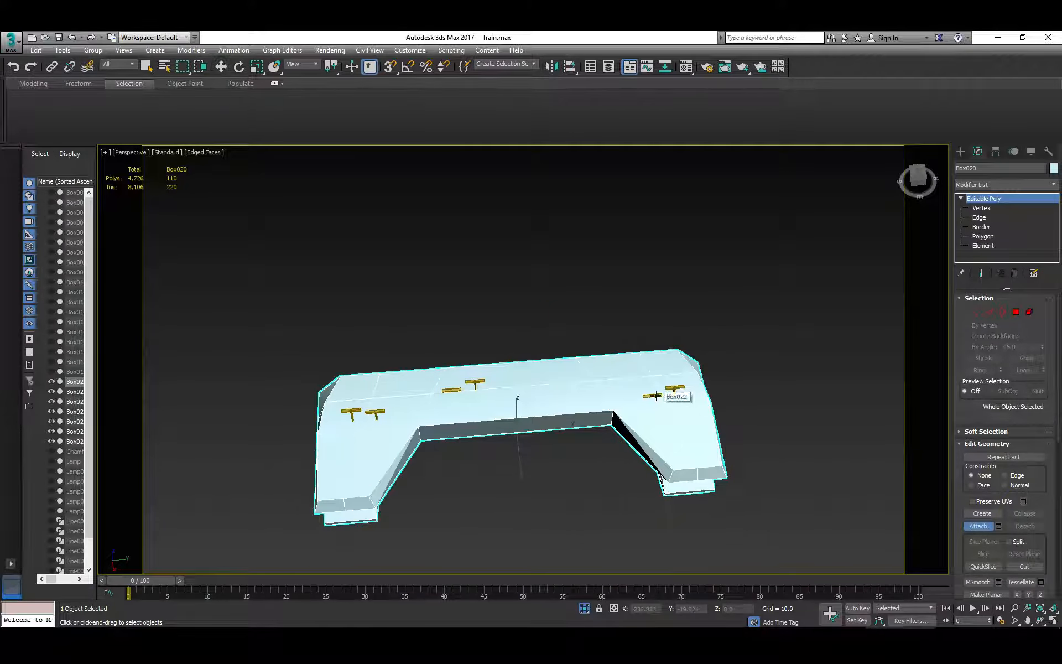
left_click(655, 396)
key("alt+q")
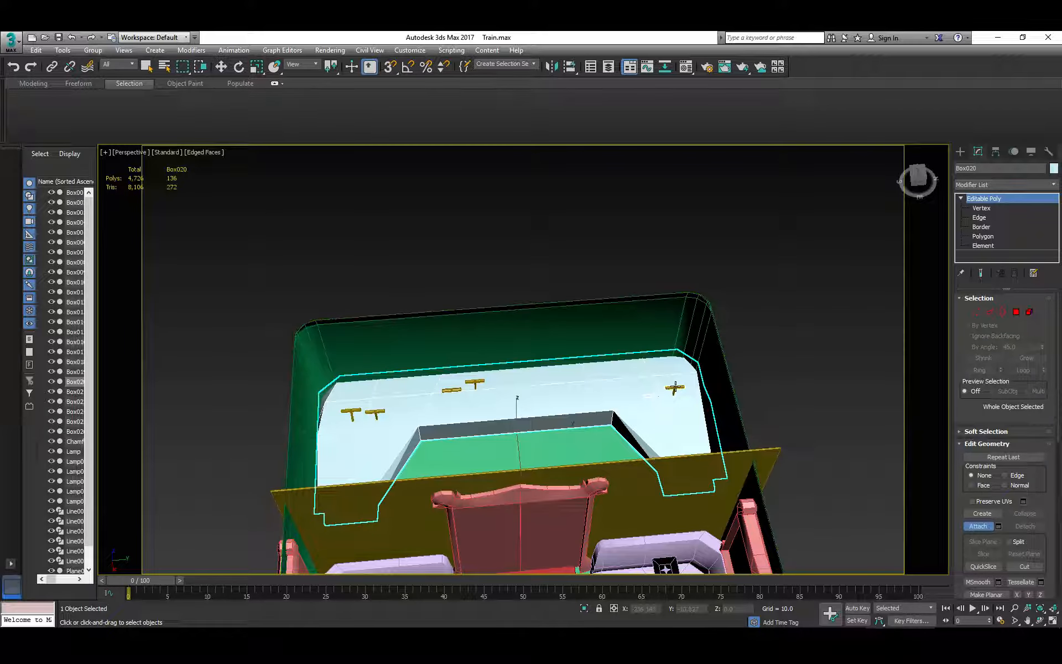
left_click(474, 381)
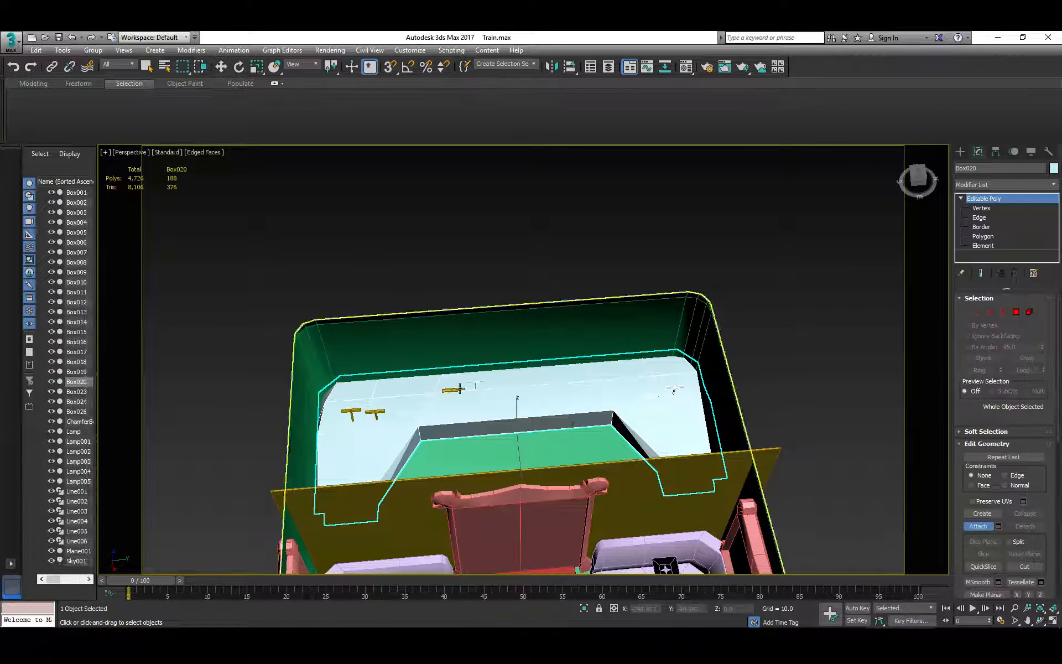
left_click(452, 391)
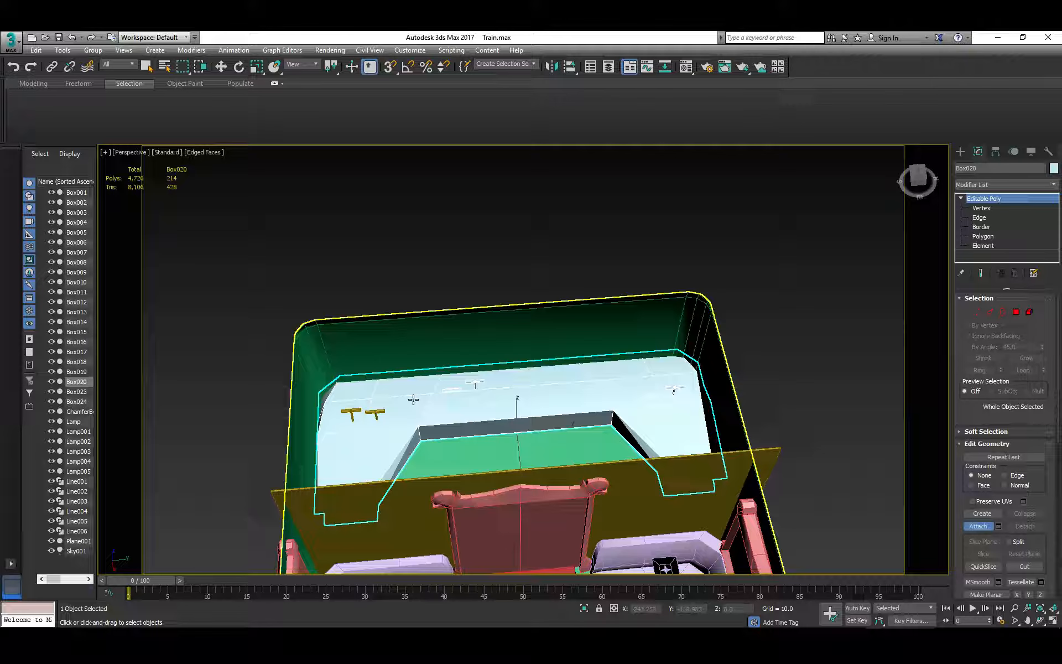
left_click(373, 413)
left_click(350, 408)
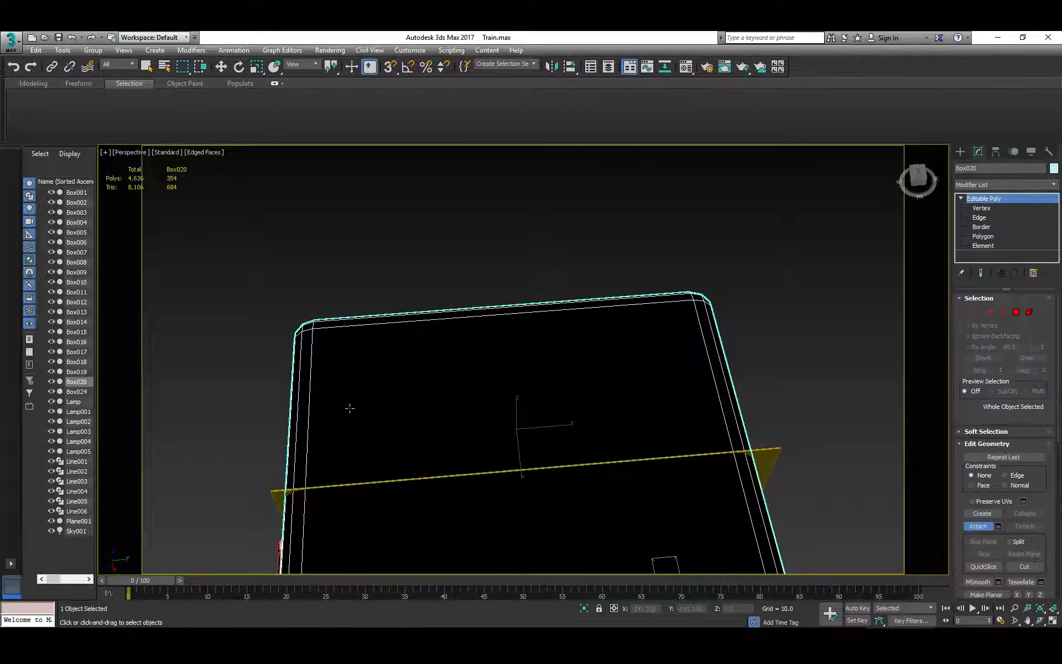
key("ctrl+z")
left_click(352, 409)
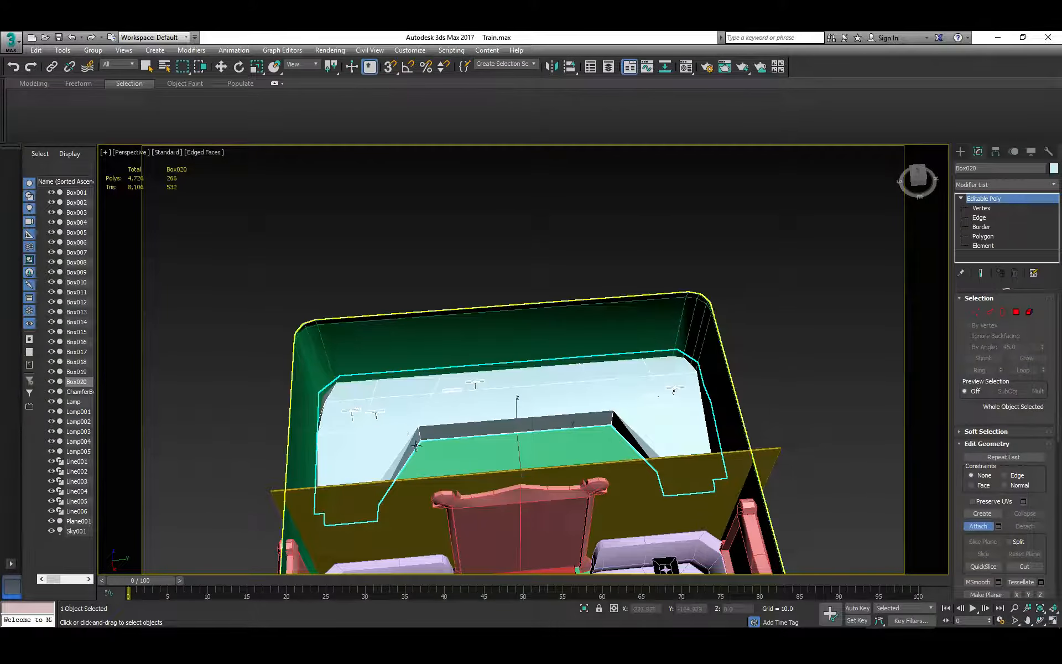
middle_click_drag(352, 409, 452, 447, "alt")
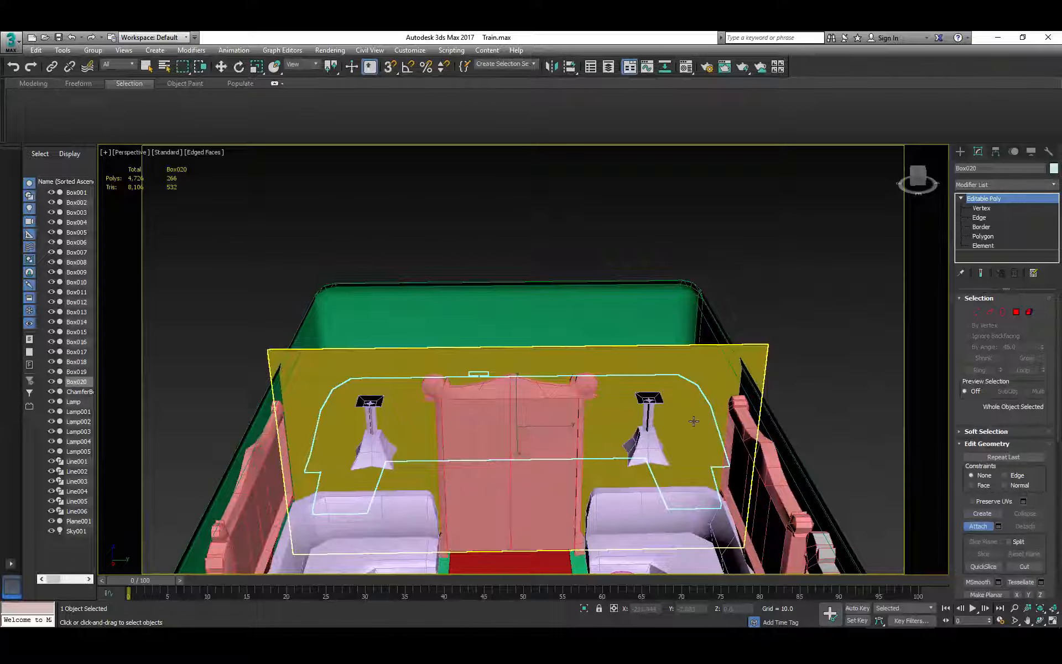
middle_click_drag(694, 421, 391, 453, "alt")
scroll(553, 411, "down", 5)
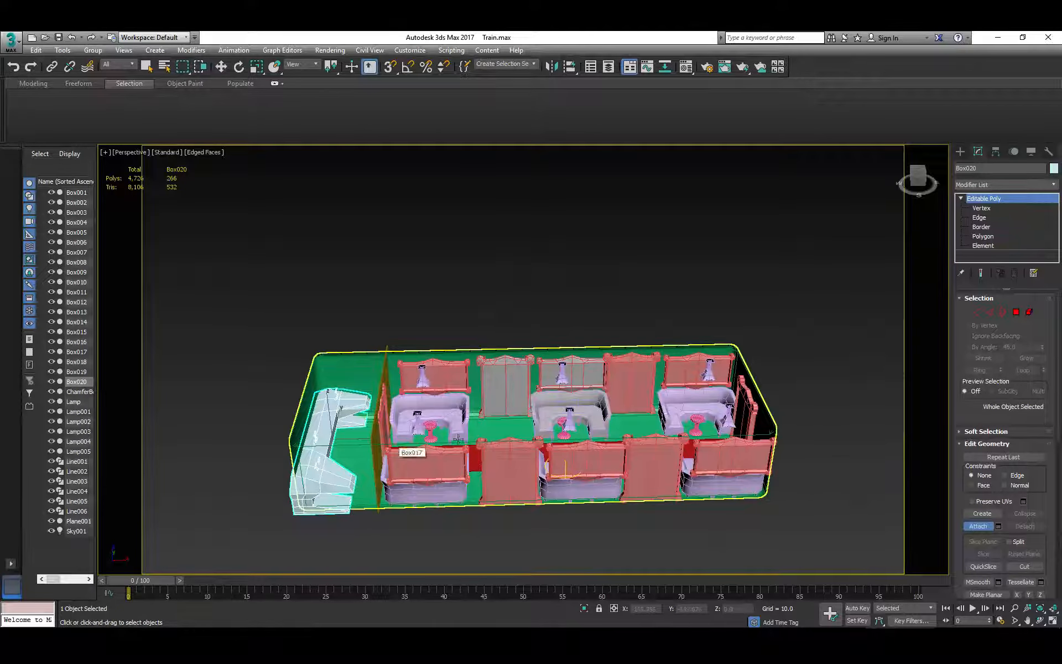